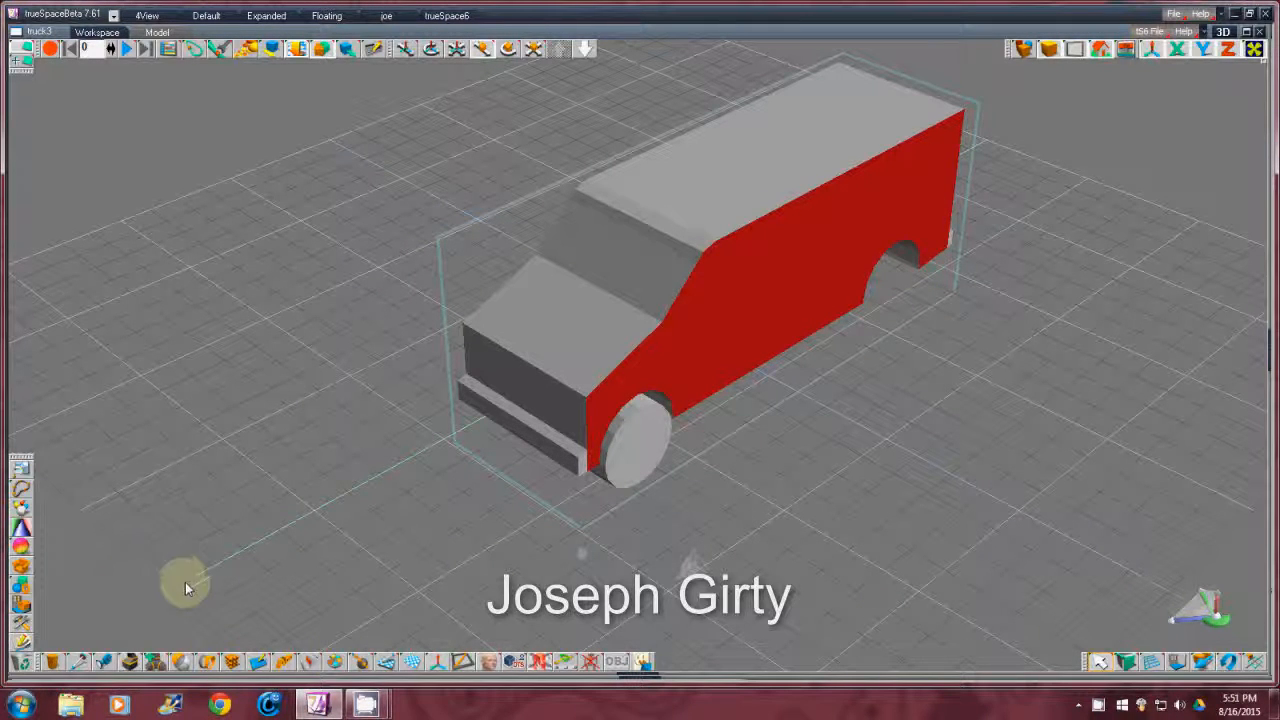
- Open the material editor and start point editing on the truck, with its unpainted side in view
left_click(335, 663)
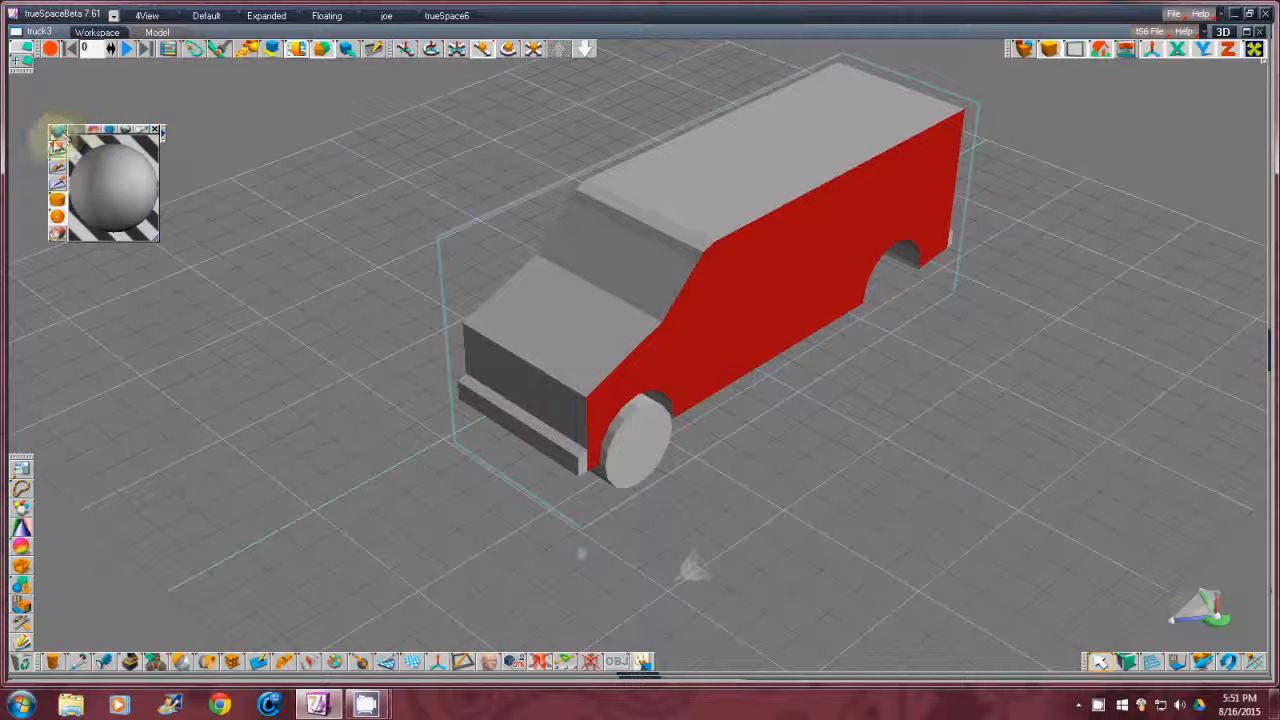
left_click_drag(55, 166, 76, 167)
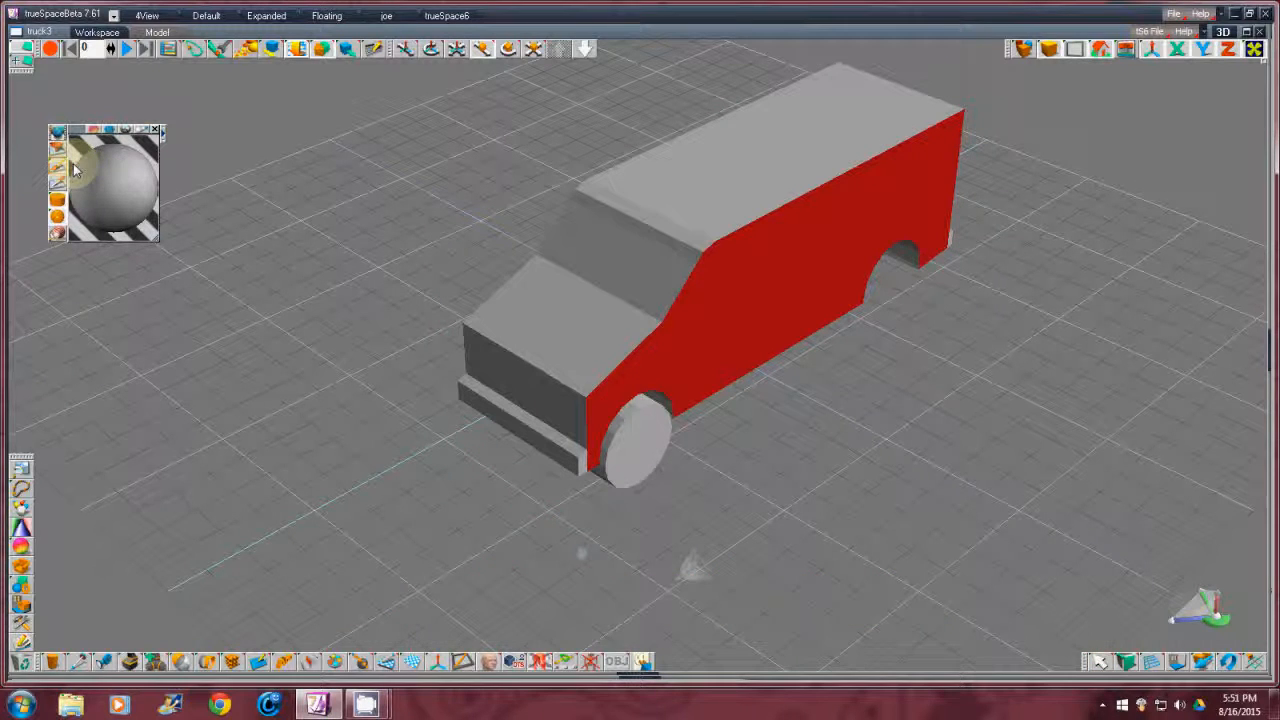
right_click(192, 334)
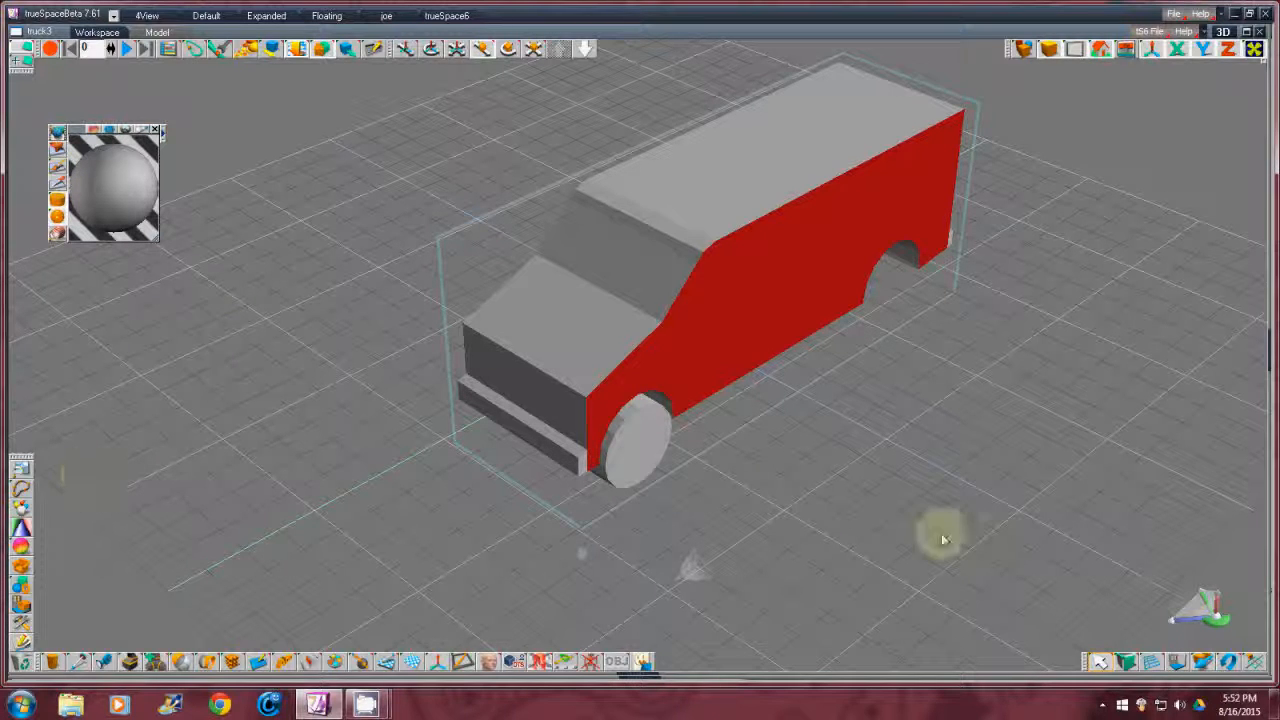
right_click(789, 281)
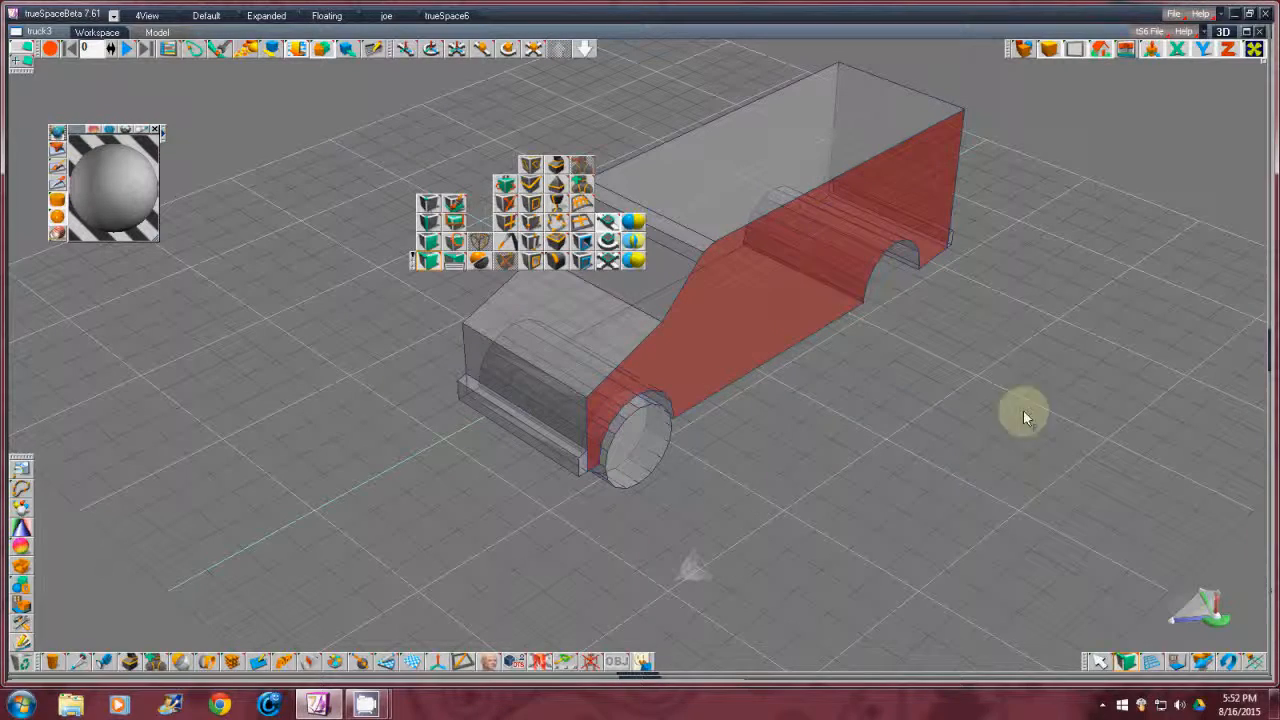
left_click_drag(1212, 622, 640, 360)
left_click_drag(1199, 612, 640, 360)
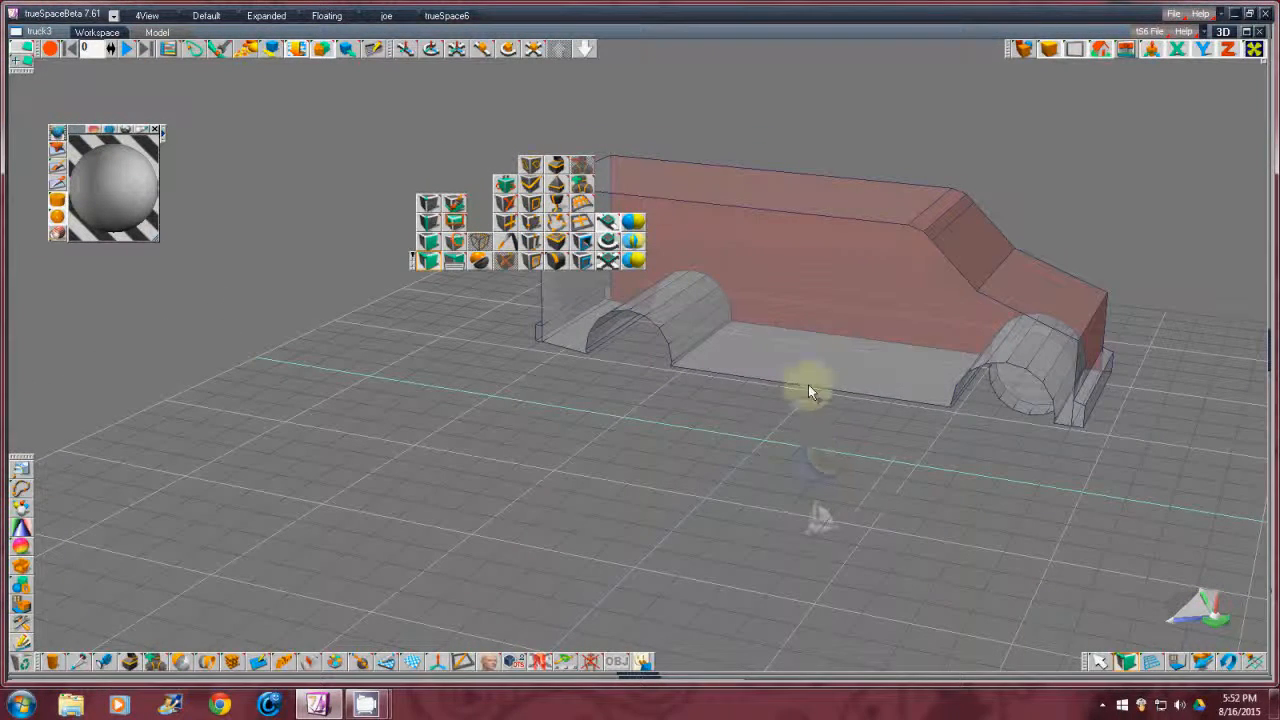
- Set the material colour to green (40, 188, 39) and paint the truck's unpainted side face with it
left_click(797, 348)
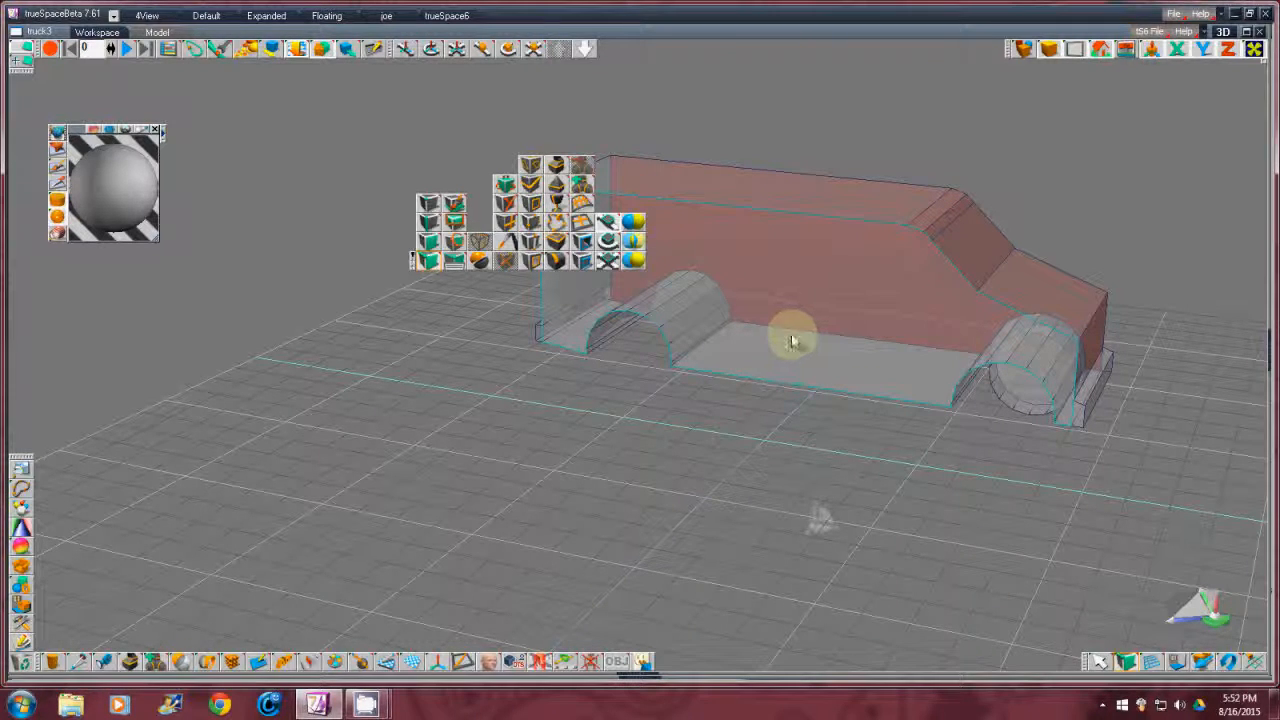
left_click(245, 125)
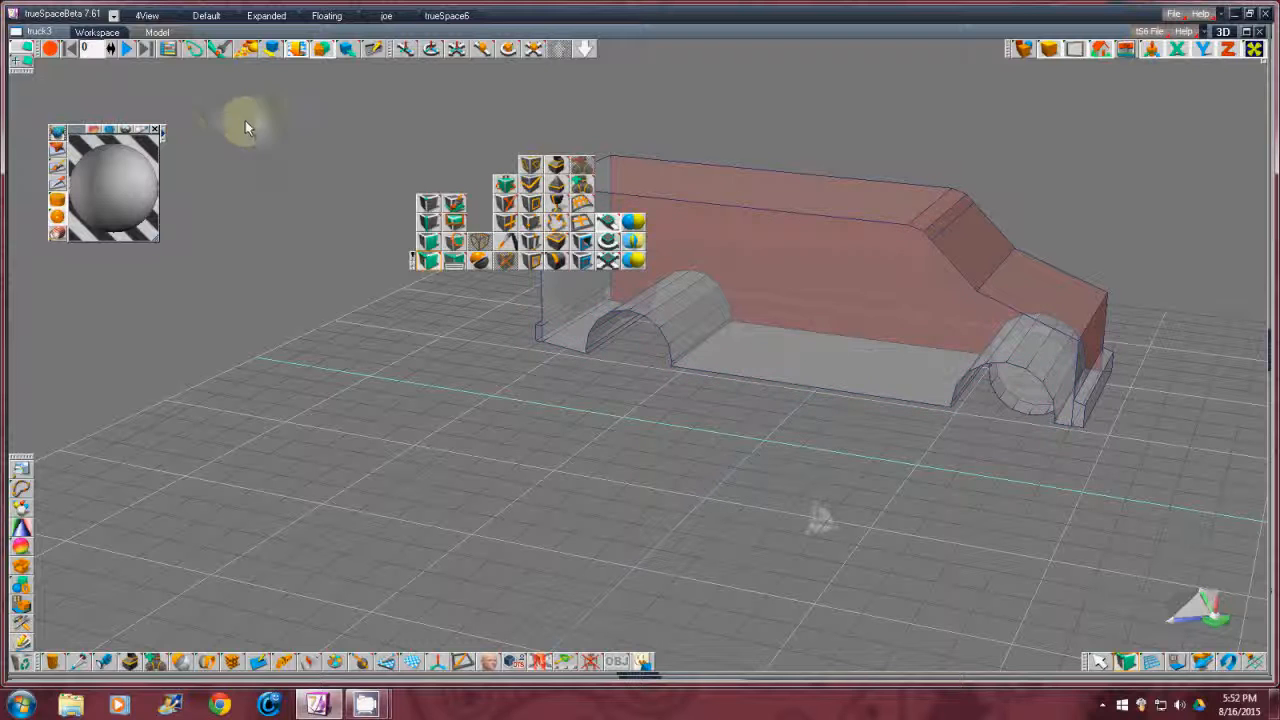
left_click(165, 134)
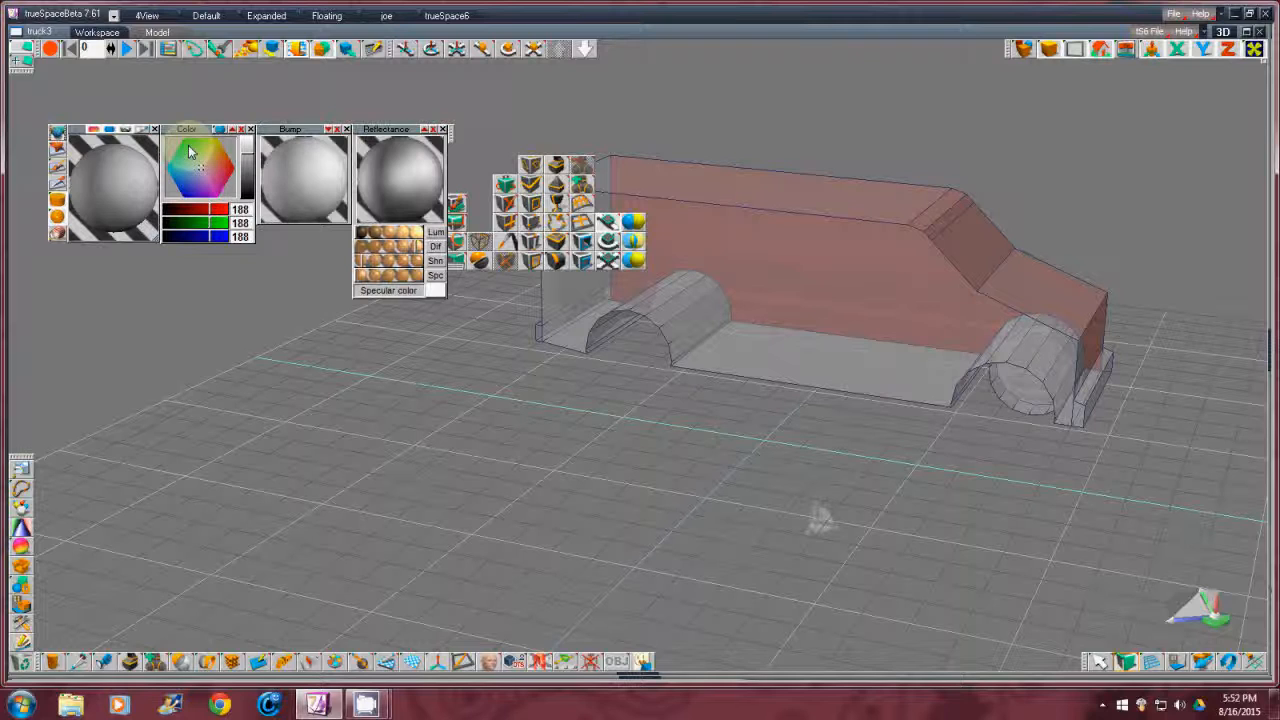
left_click(190, 150)
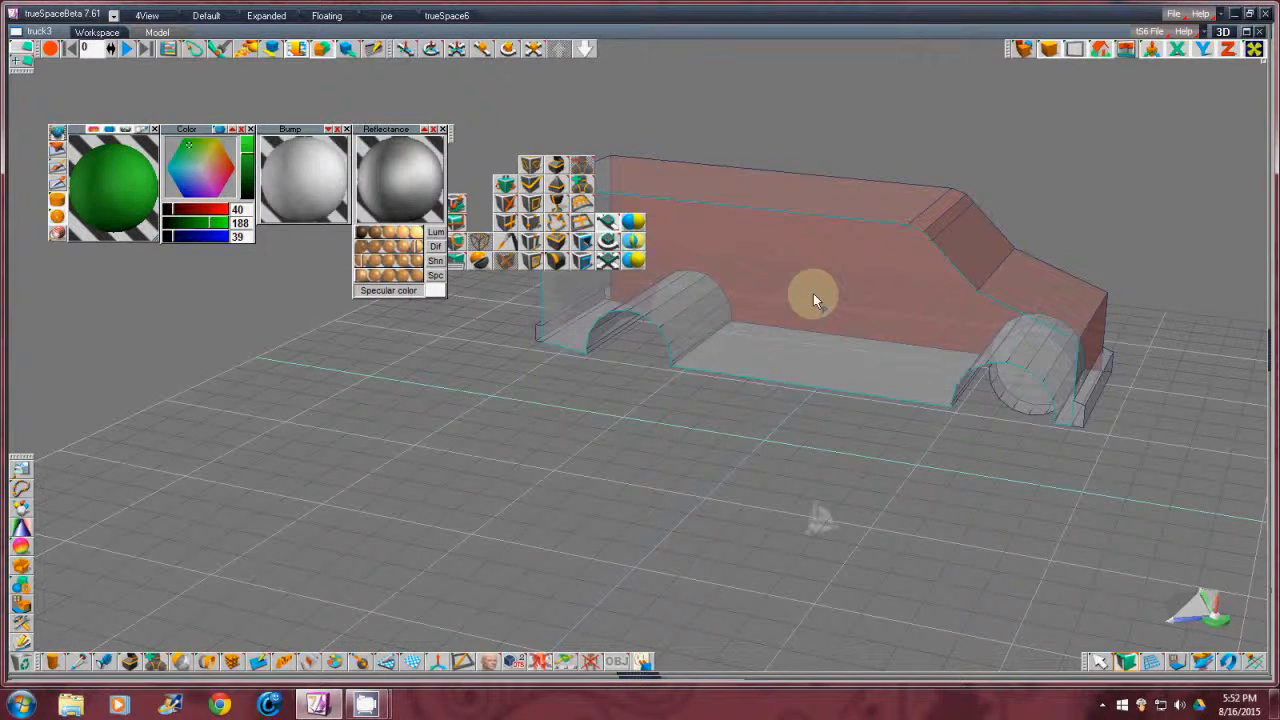
left_click(829, 345)
left_click(829, 340)
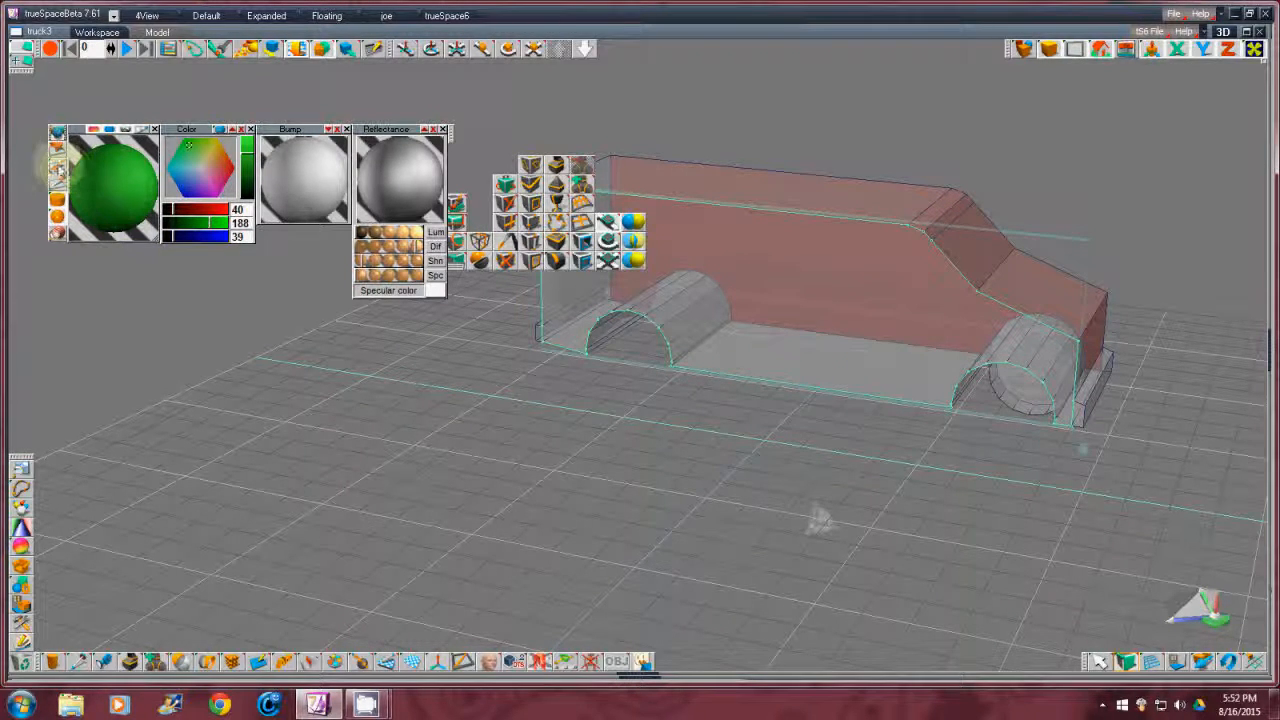
left_click(57, 170)
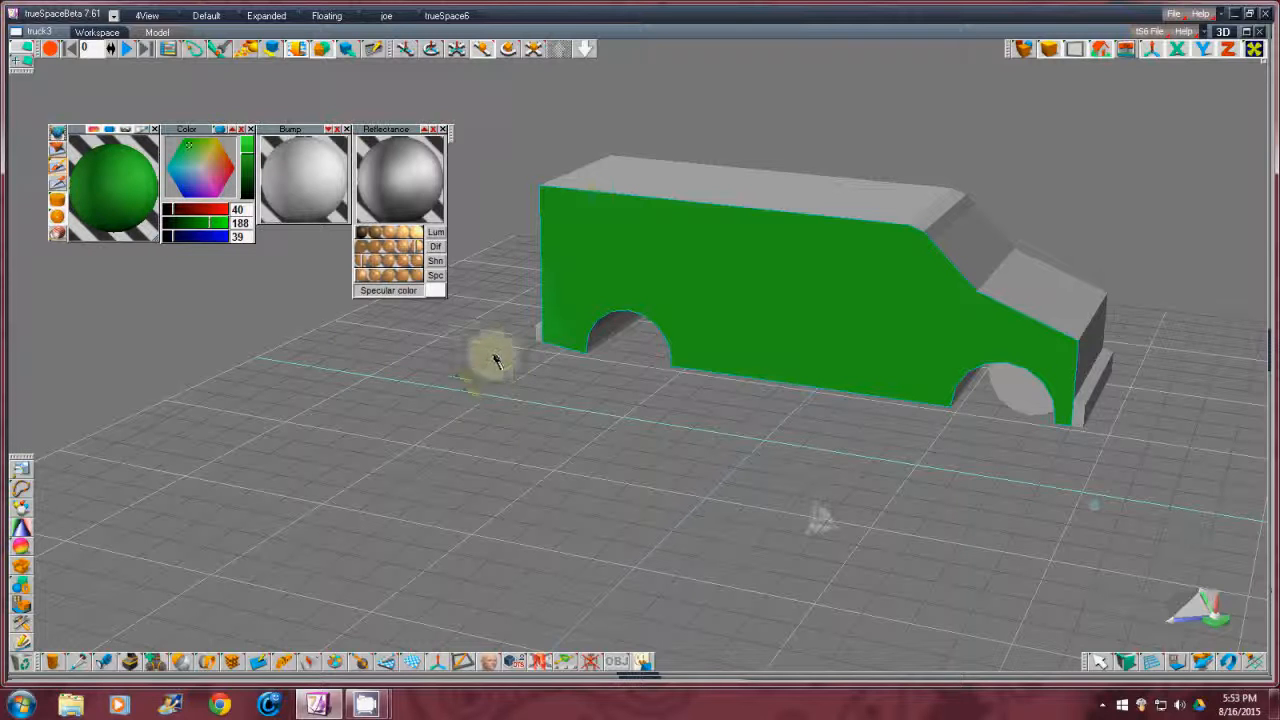
- Apply a UV projection to the green side face and set the projection's X rotation to -90
left_click(412, 665)
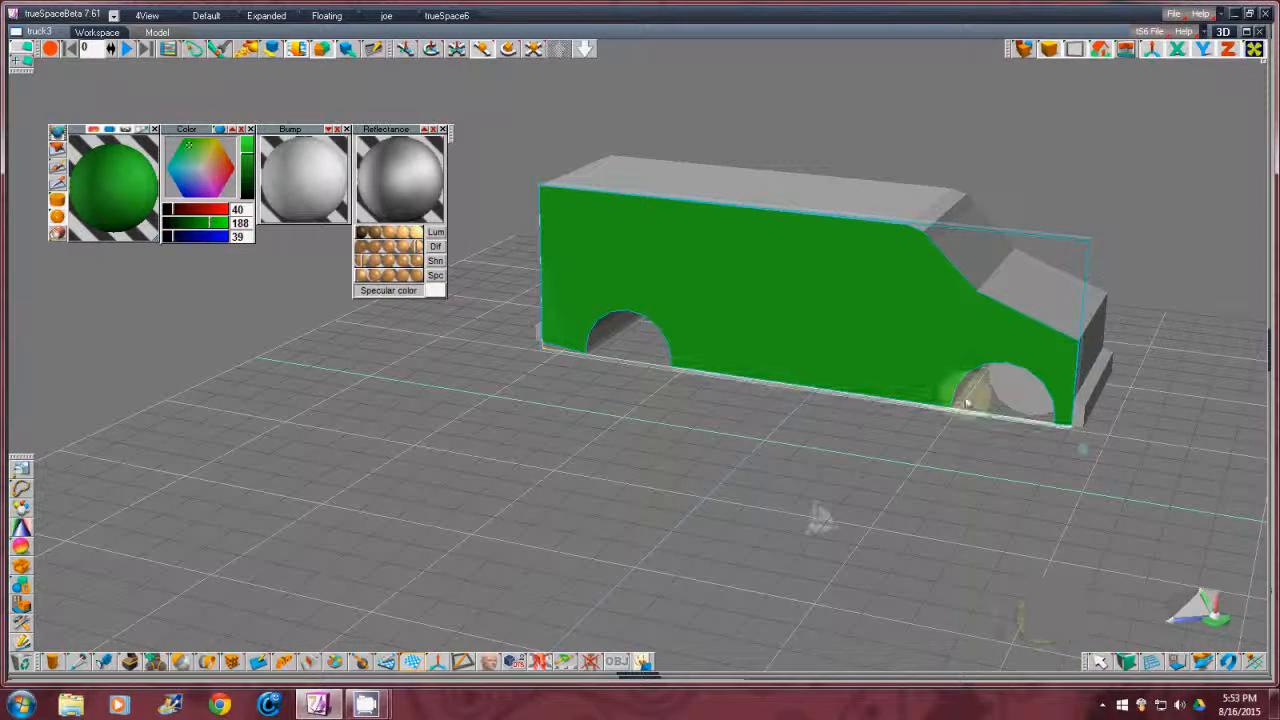
left_click(1101, 663)
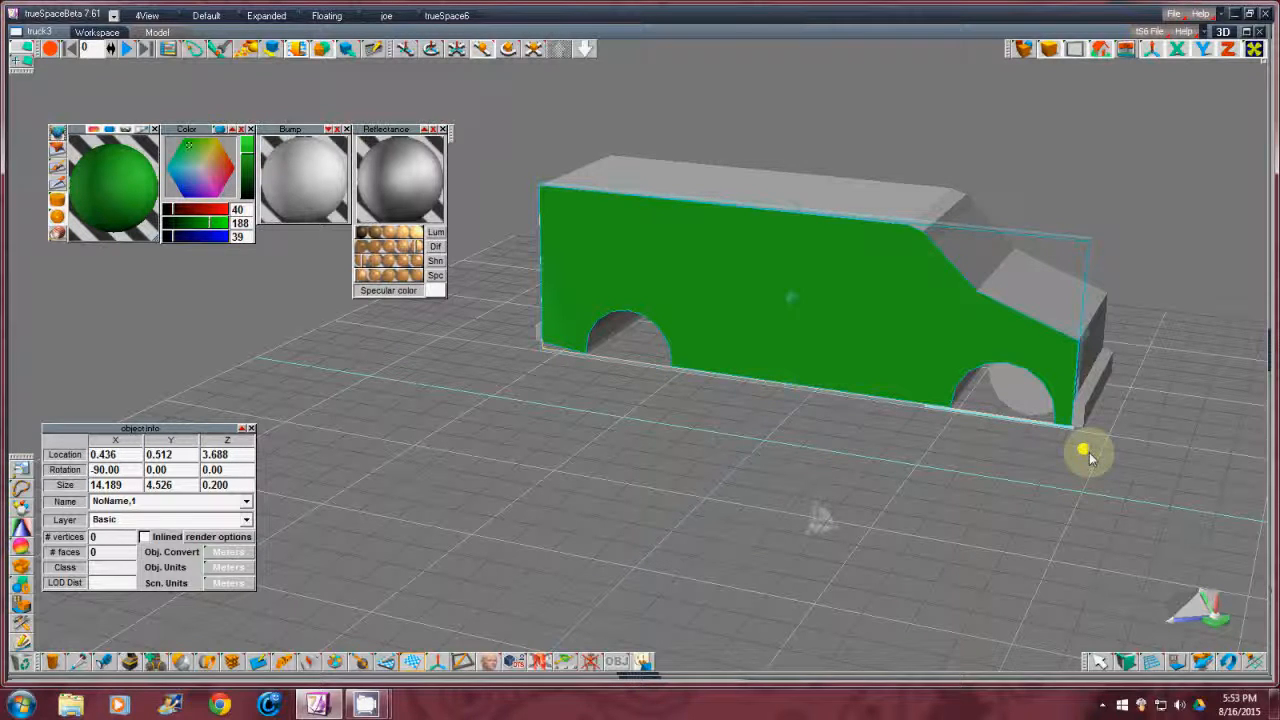
left_click_drag(803, 206, 282, 441)
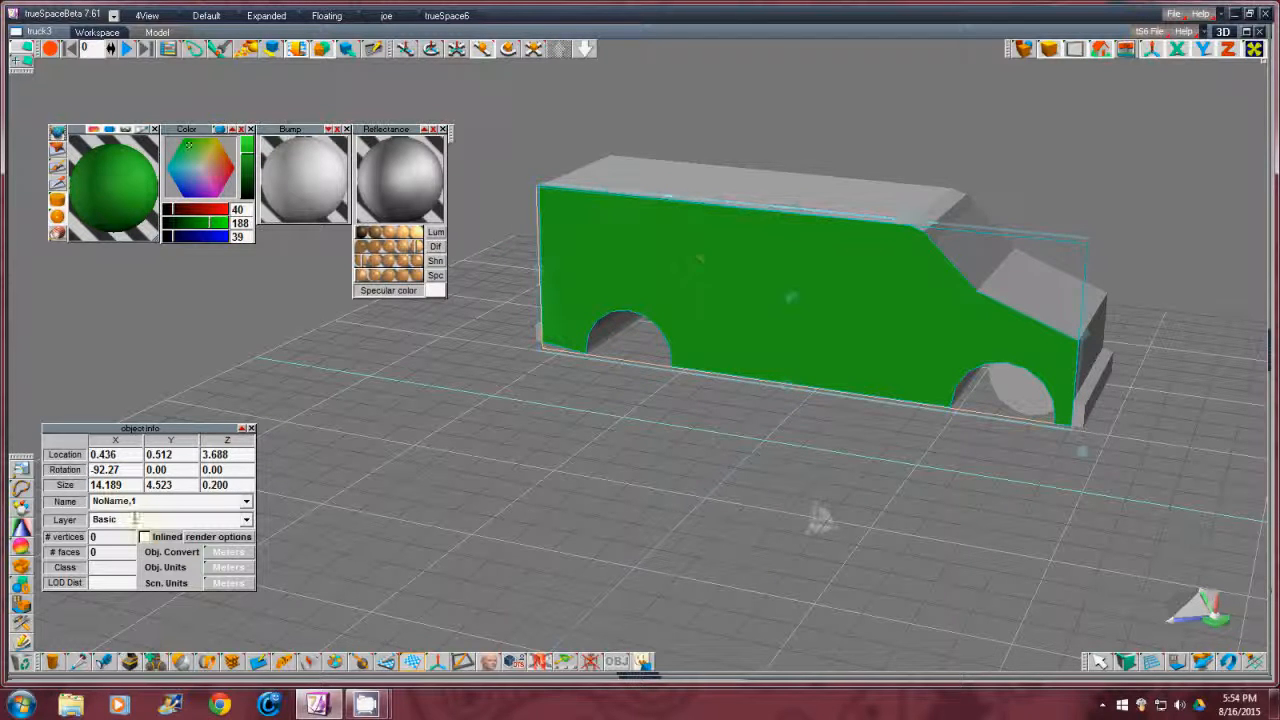
left_click_drag(128, 471, 76, 473)
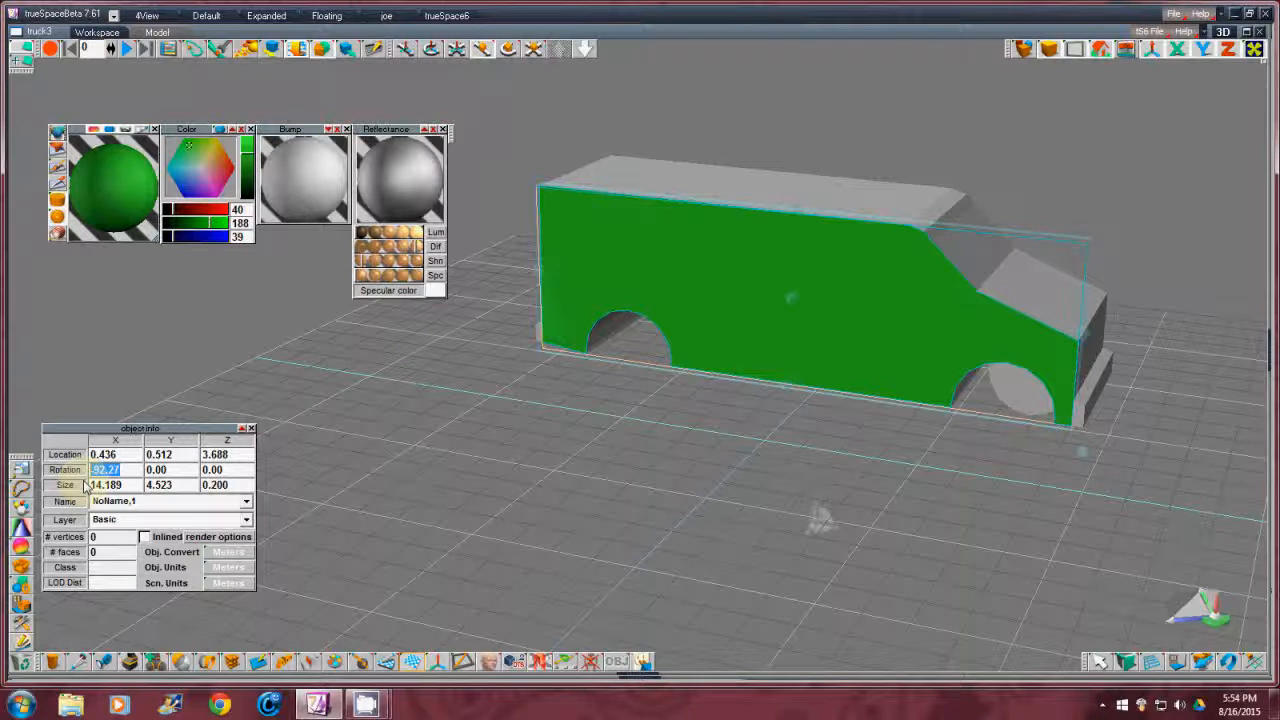
type("-90")
key("Return")
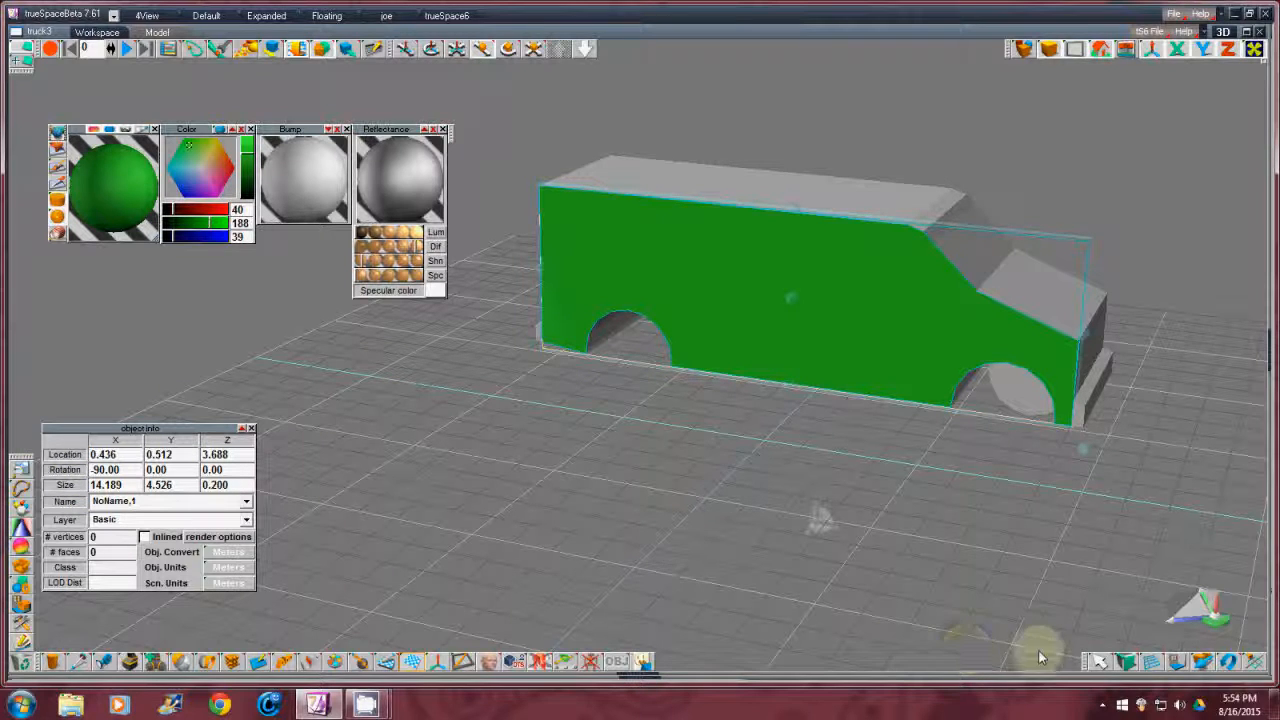
left_click(1099, 664)
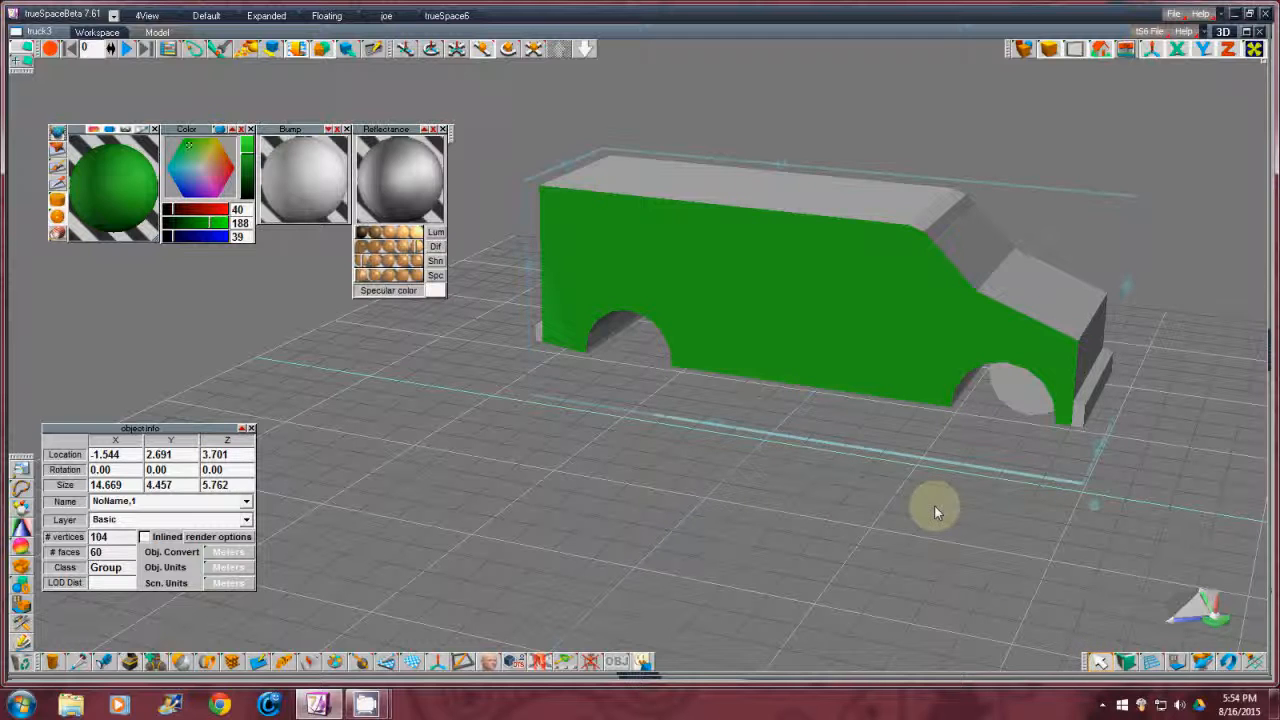
left_click(251, 429)
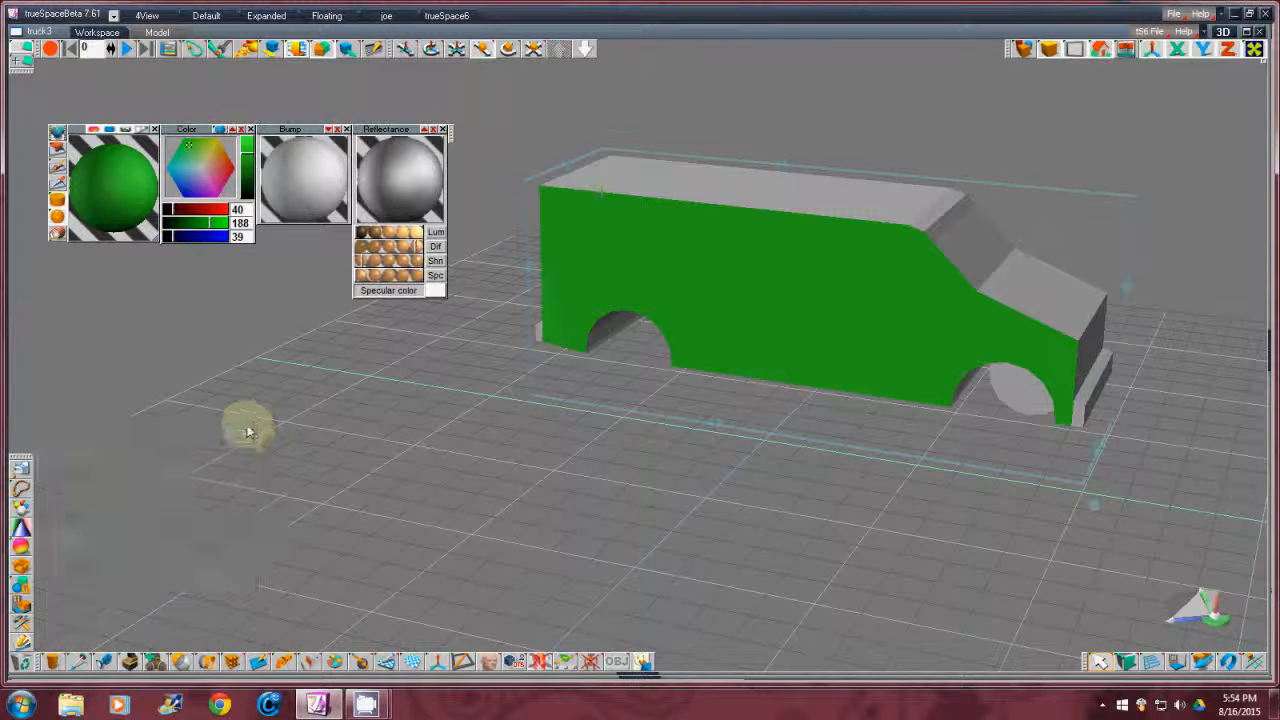
- Isolate the green side's outline in the UV Mapping Editor and squash its height to match the truck's proportions
left_click(386, 664)
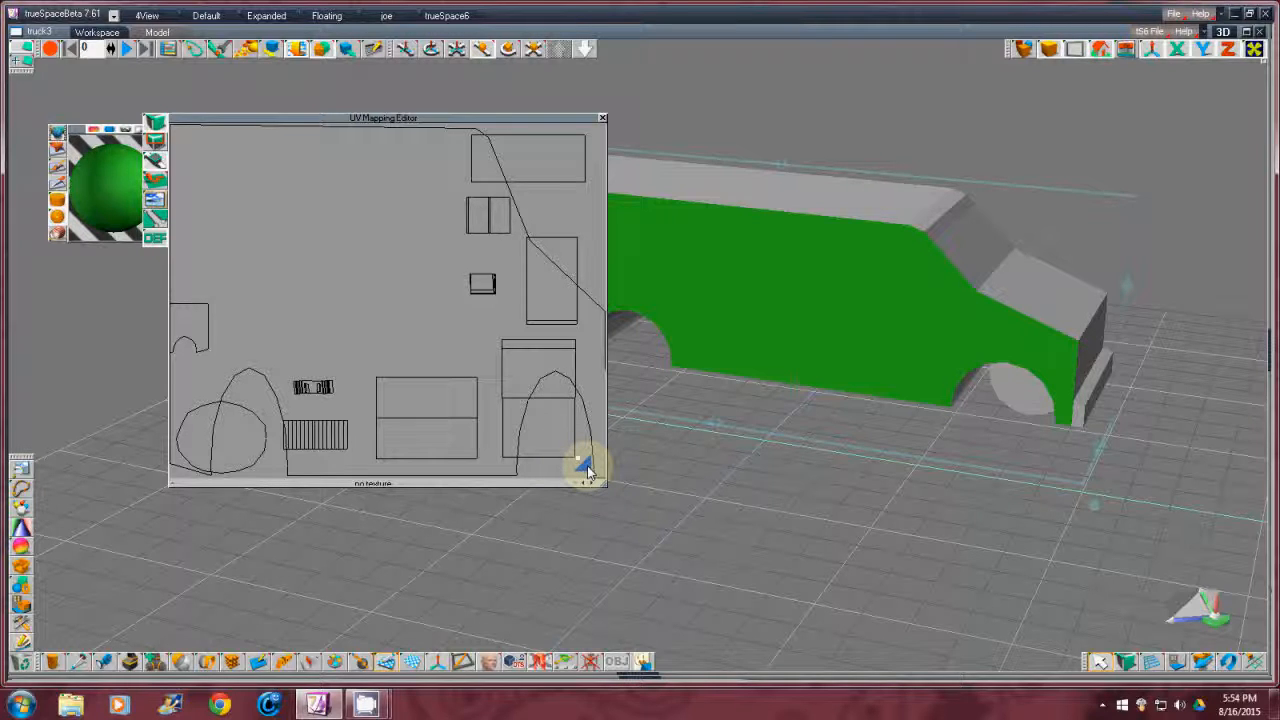
left_click_drag(587, 470, 575, 457)
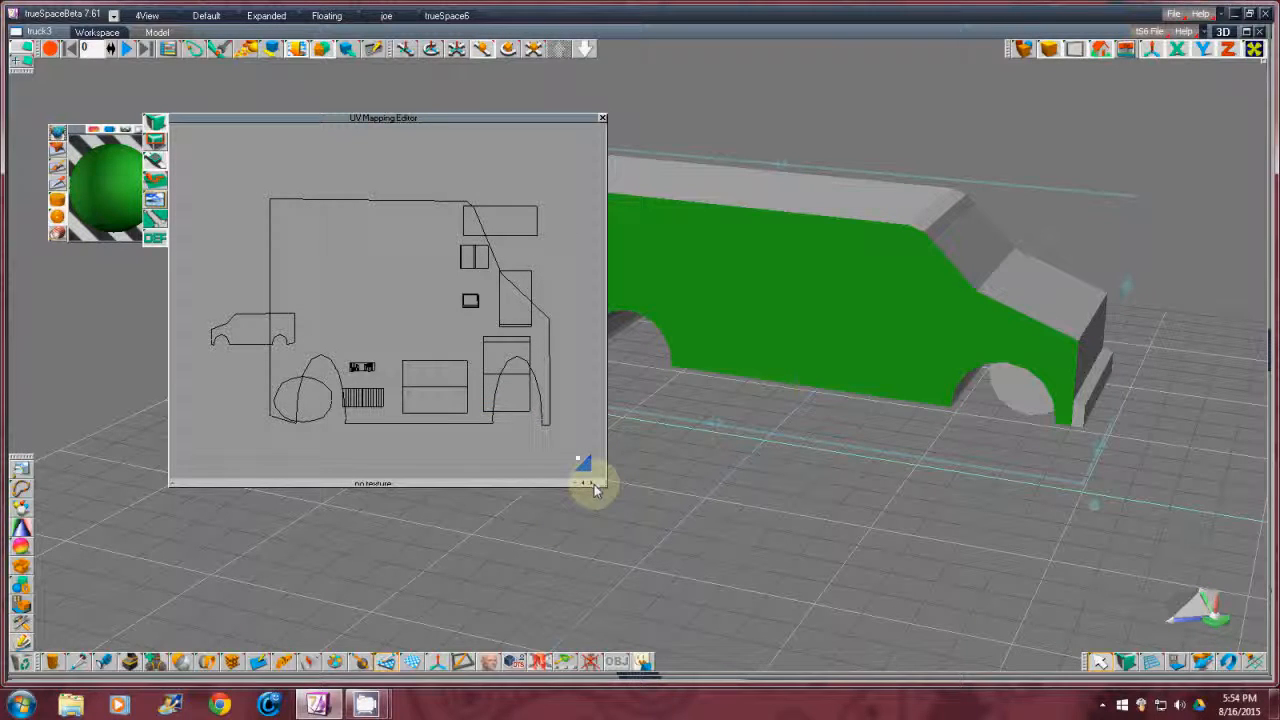
left_click(593, 487)
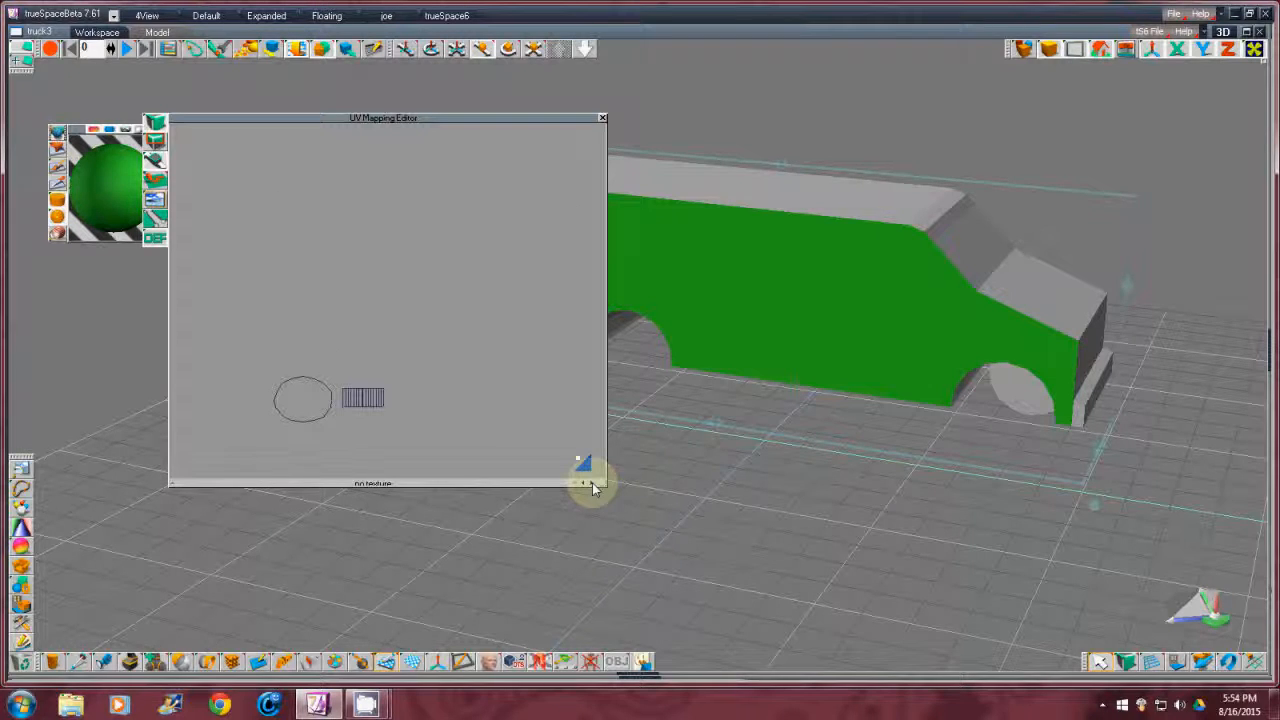
left_click(593, 487)
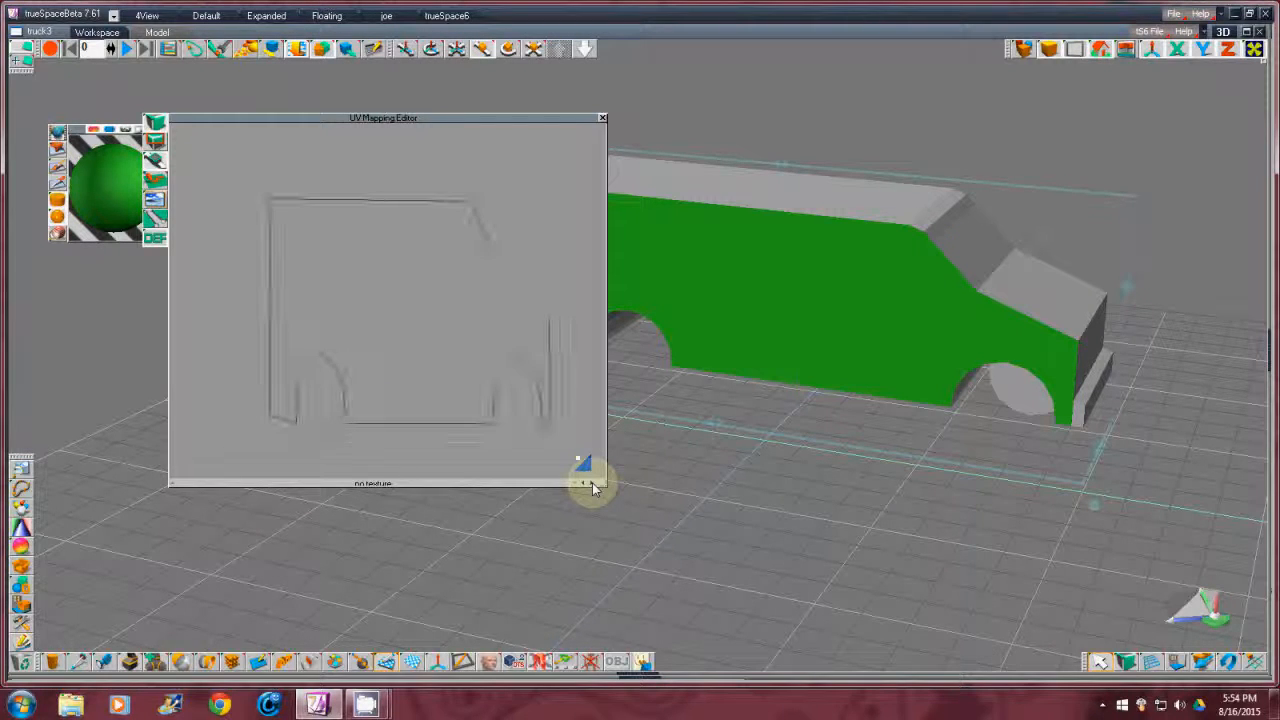
left_click(459, 341)
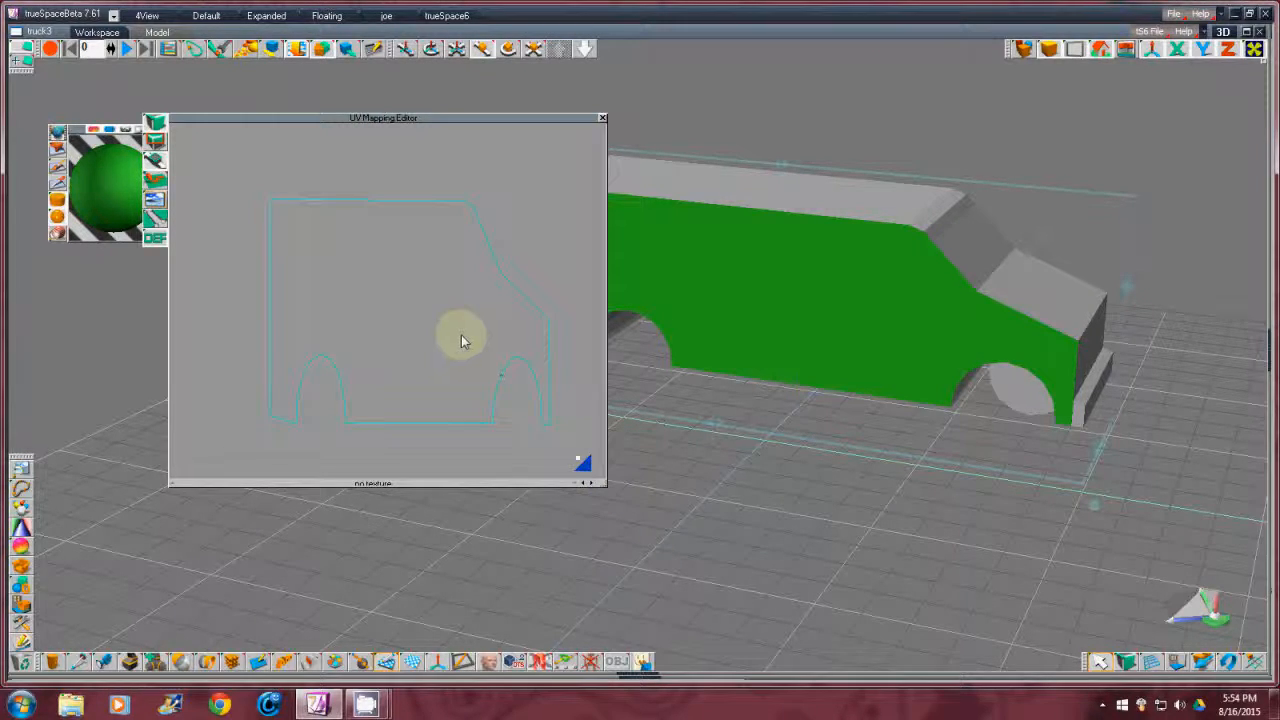
left_click(458, 337)
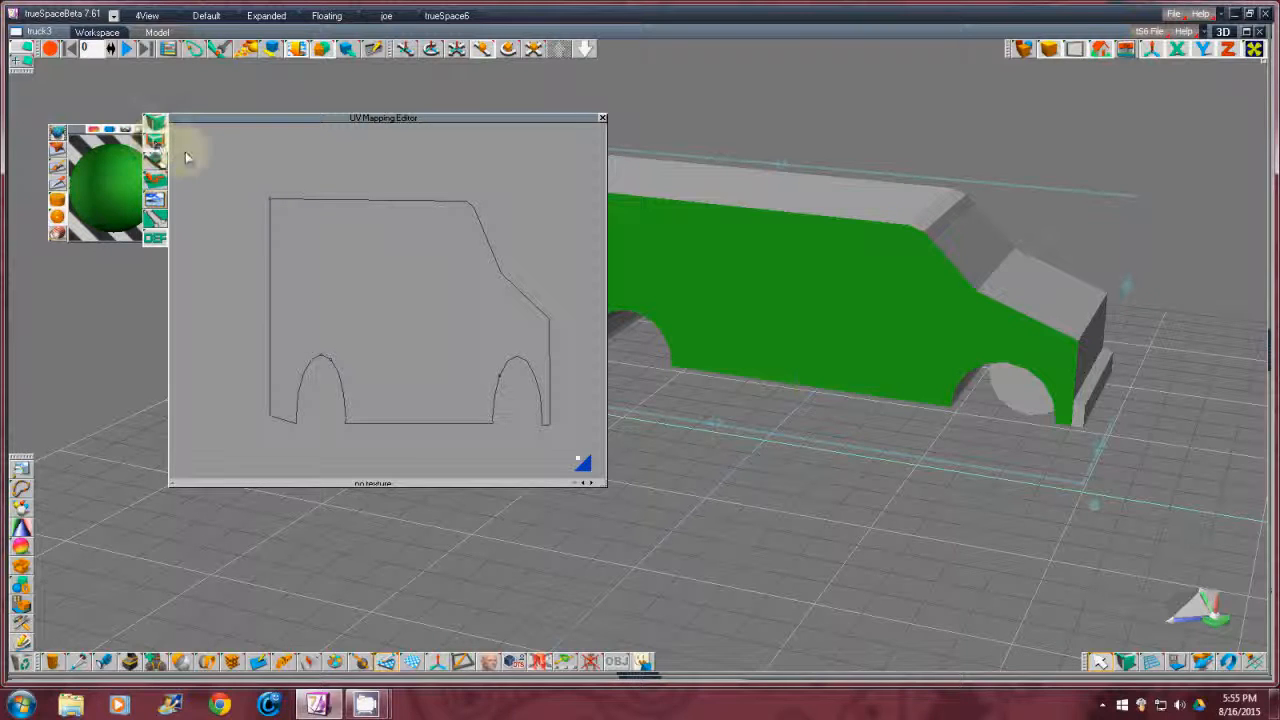
left_click_drag(219, 153, 576, 462)
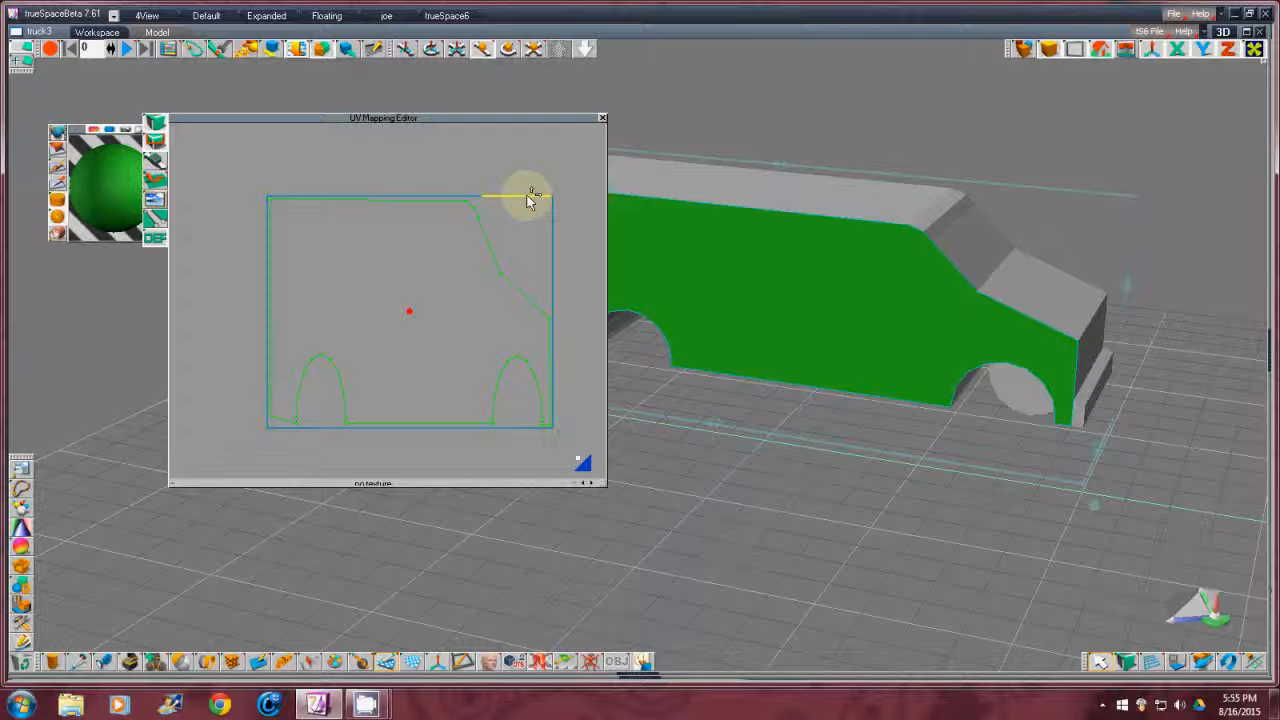
left_click_drag(527, 196, 527, 196)
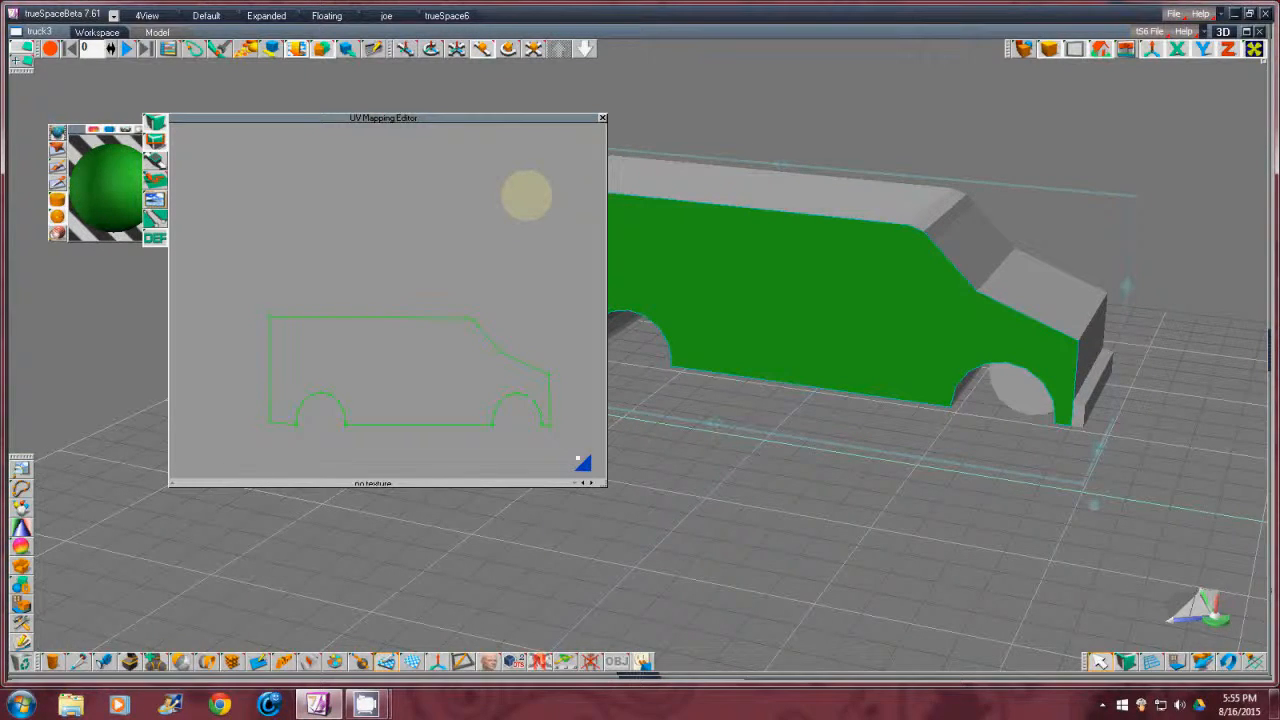
left_click_drag(527, 196, 527, 196)
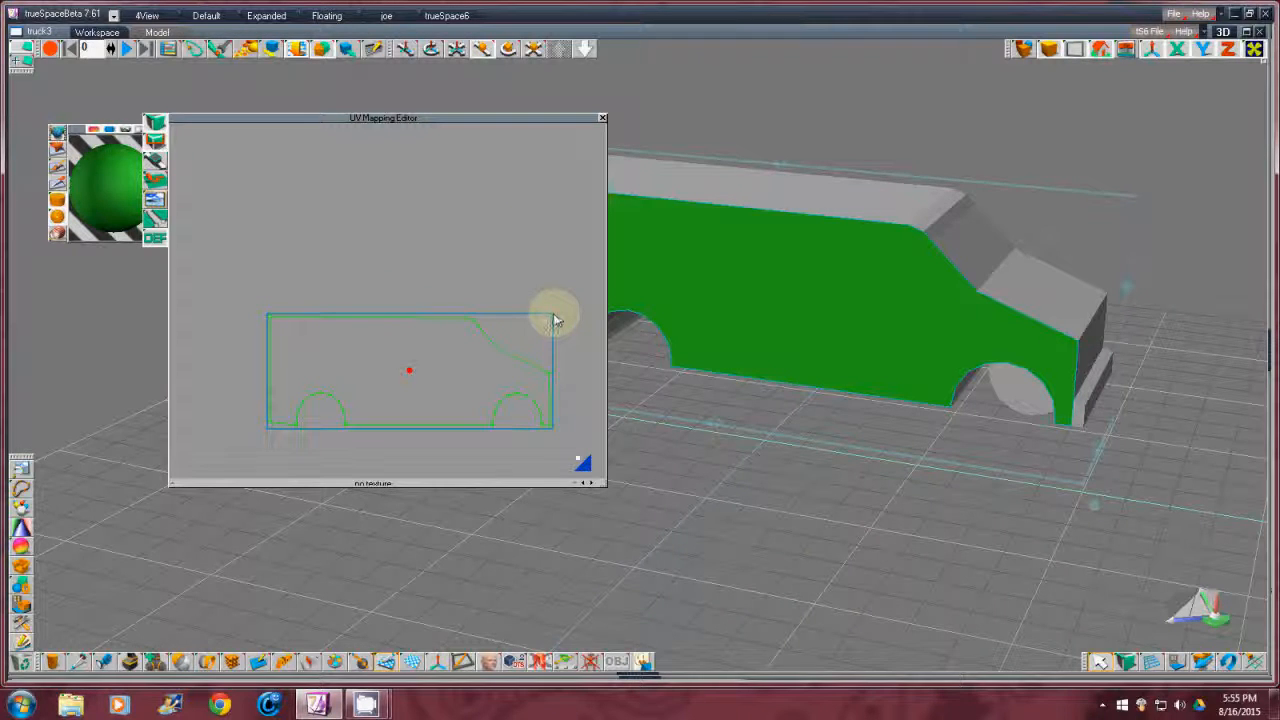
- Scale the green side's UV outline down to about a third and place it in the upper part of the map
mouse_move(556, 320)
left_mouse_down()
mouse_move(295, 401)
mouse_move(305, 222)
left_mouse_up()
left_click_drag(298, 390, 298, 386)
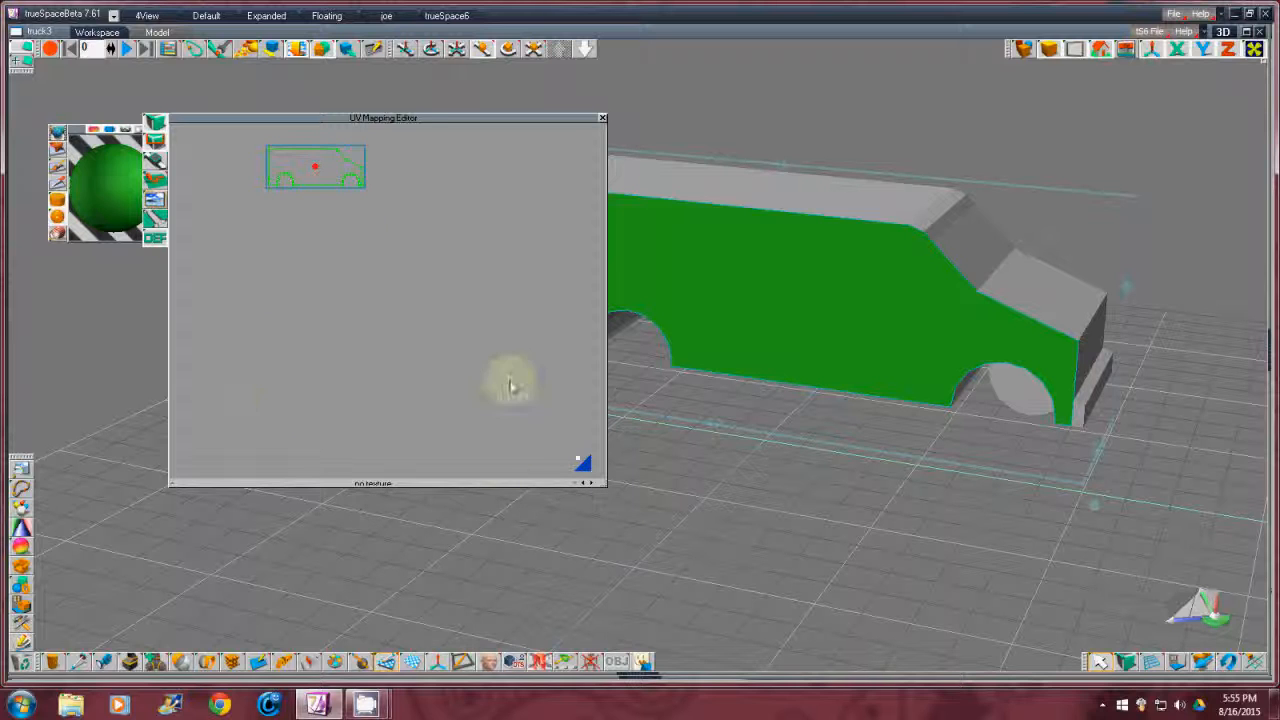
left_click(459, 360)
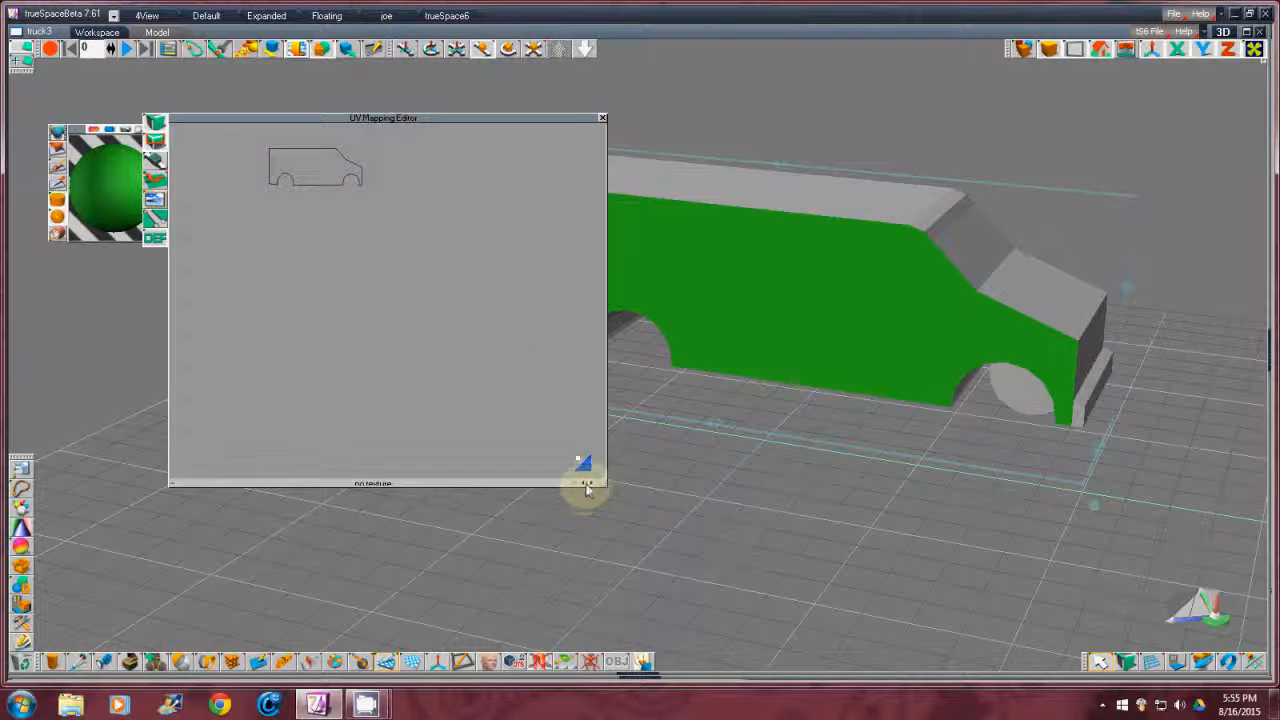
- Show all UV outlines, lower the green side's outline slightly, and align the opposite side's outline directly beneath it
left_click(586, 485)
left_click(586, 485)
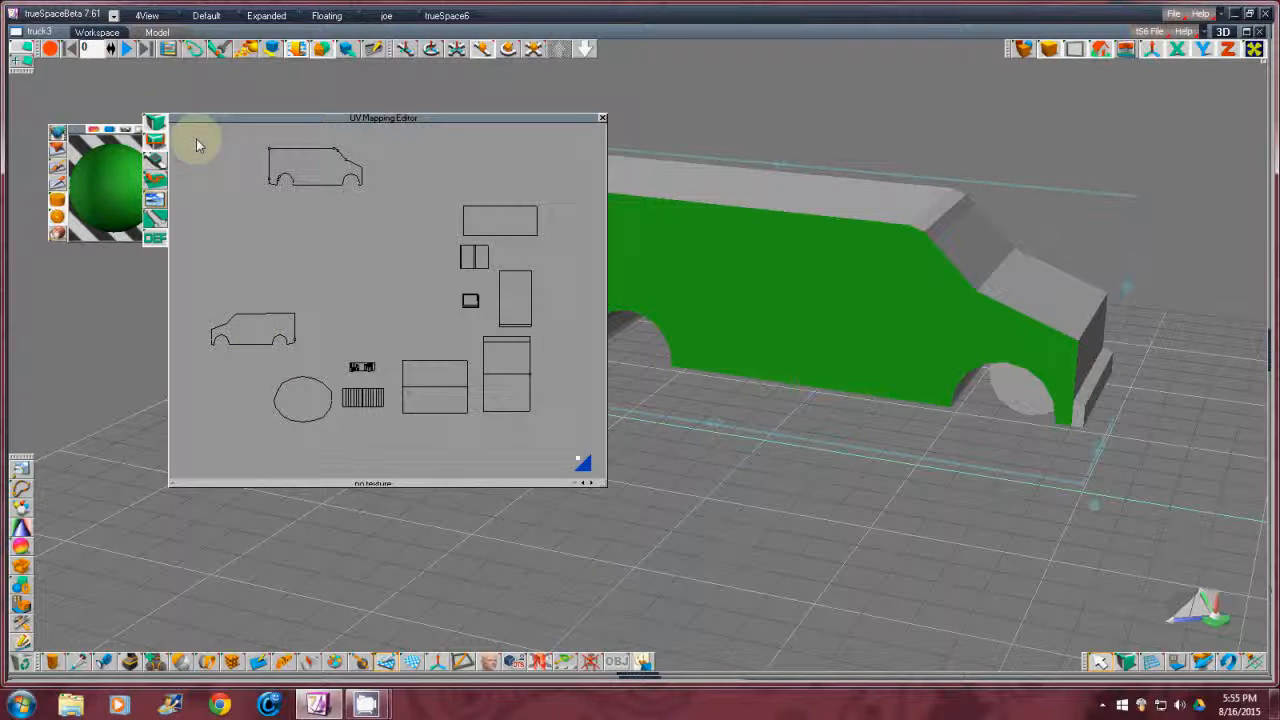
left_click_drag(229, 134, 322, 238)
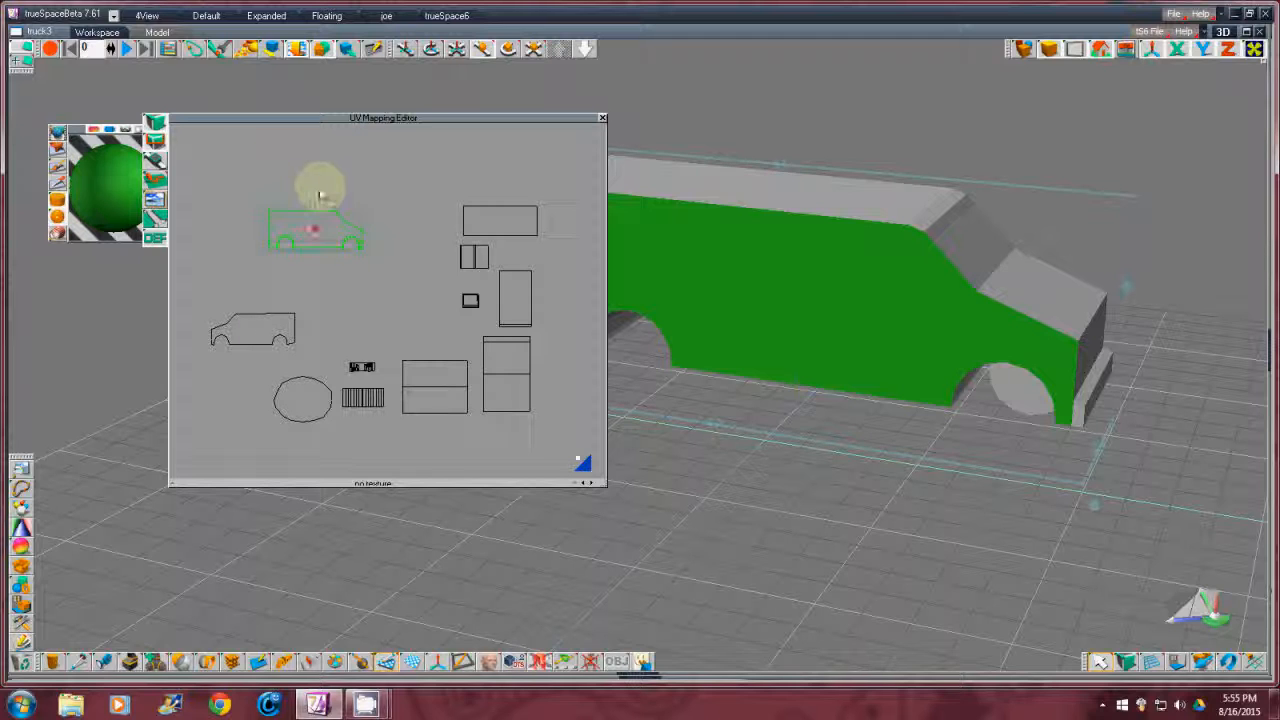
left_click_drag(322, 311, 212, 360)
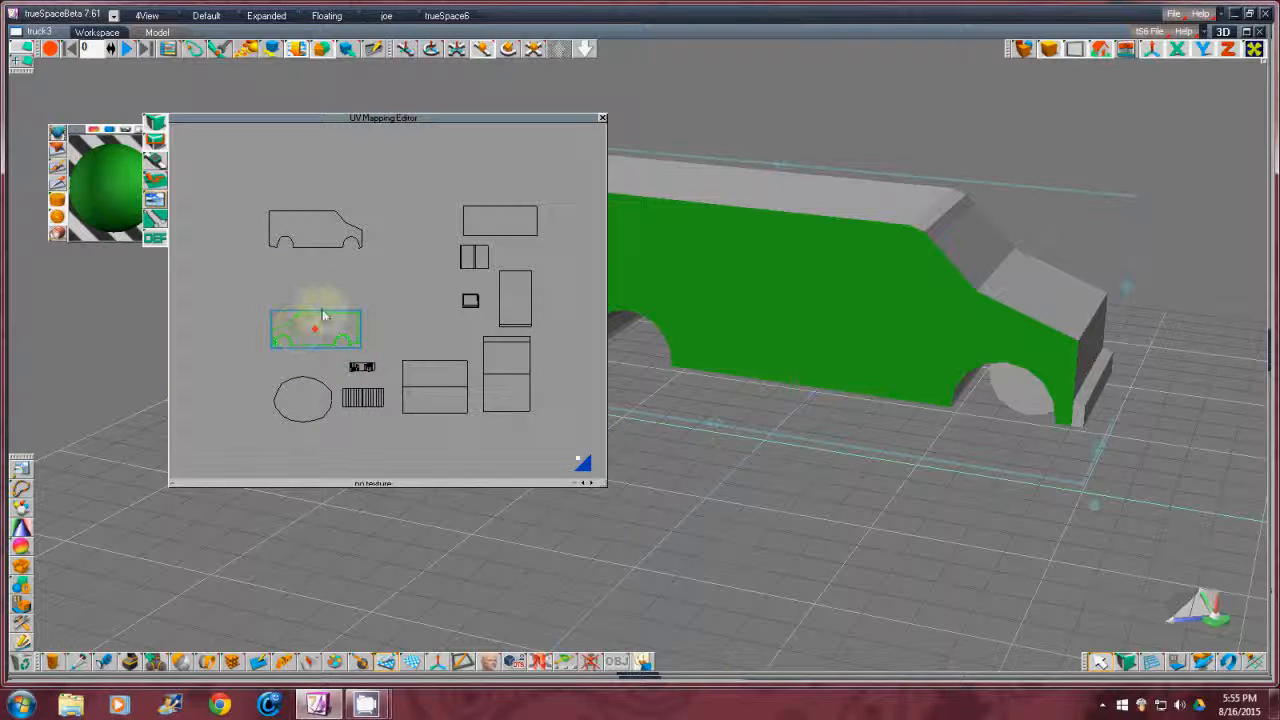
left_click_drag(322, 310, 322, 263)
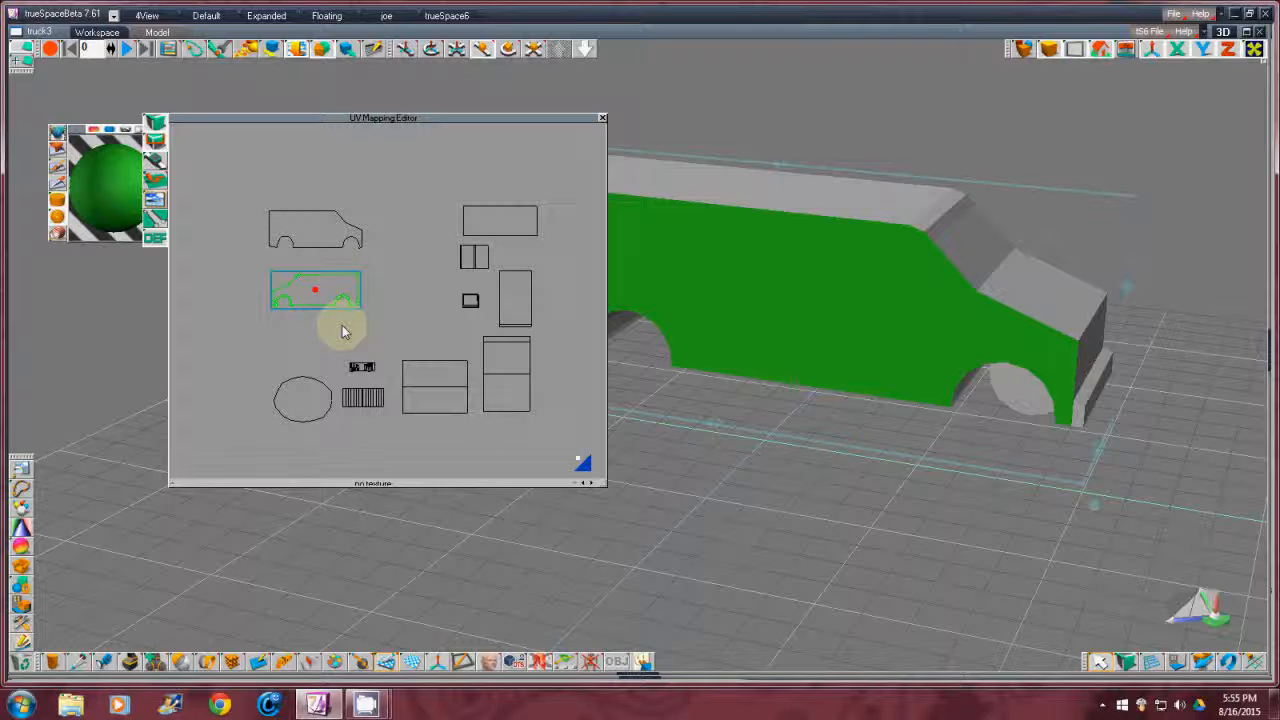
left_click(603, 118)
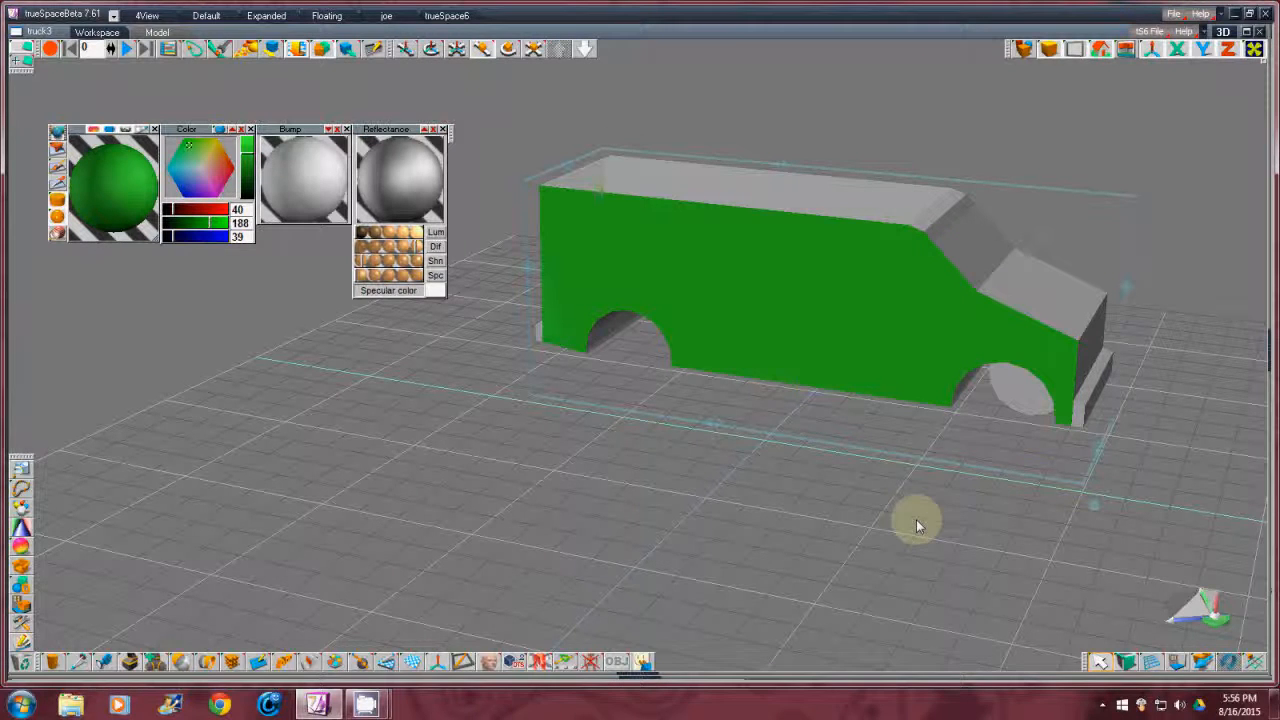
left_click_drag(1213, 625, 640, 357)
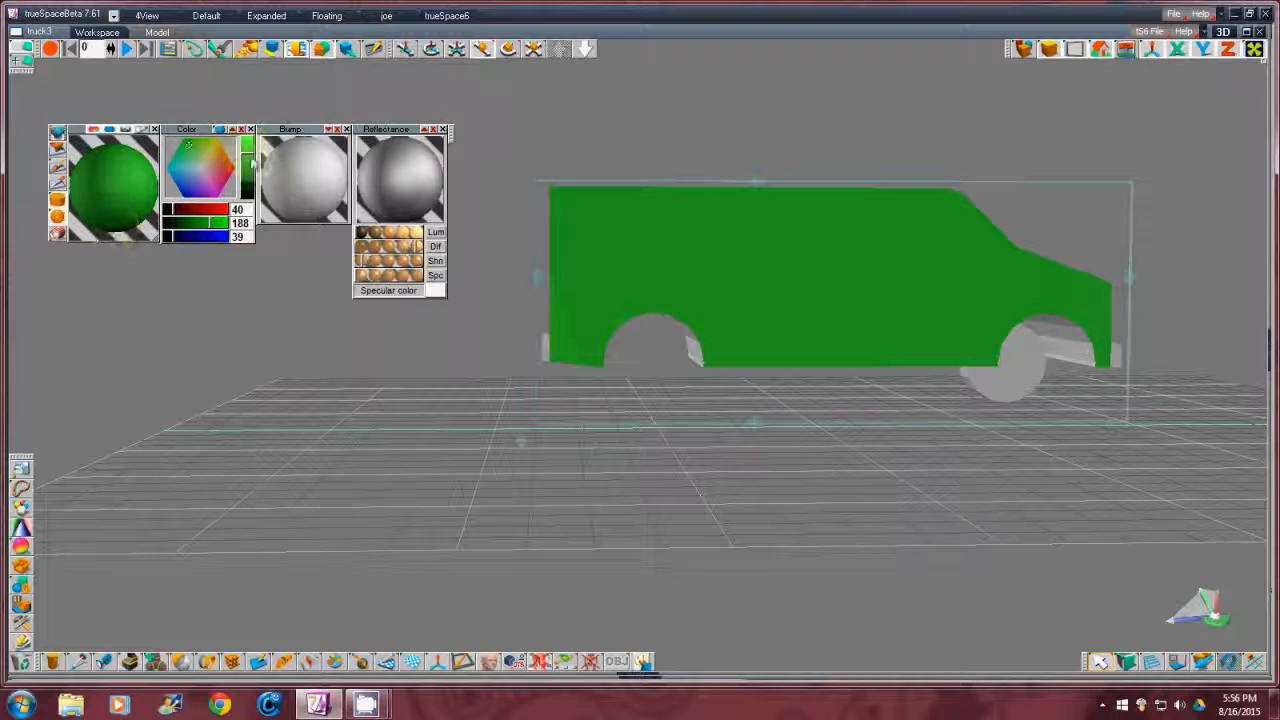
- Set the paint colour to yellow (188, 176, 26) and select the rear and front bumper end faces on the truck's green side
left_click(214, 146)
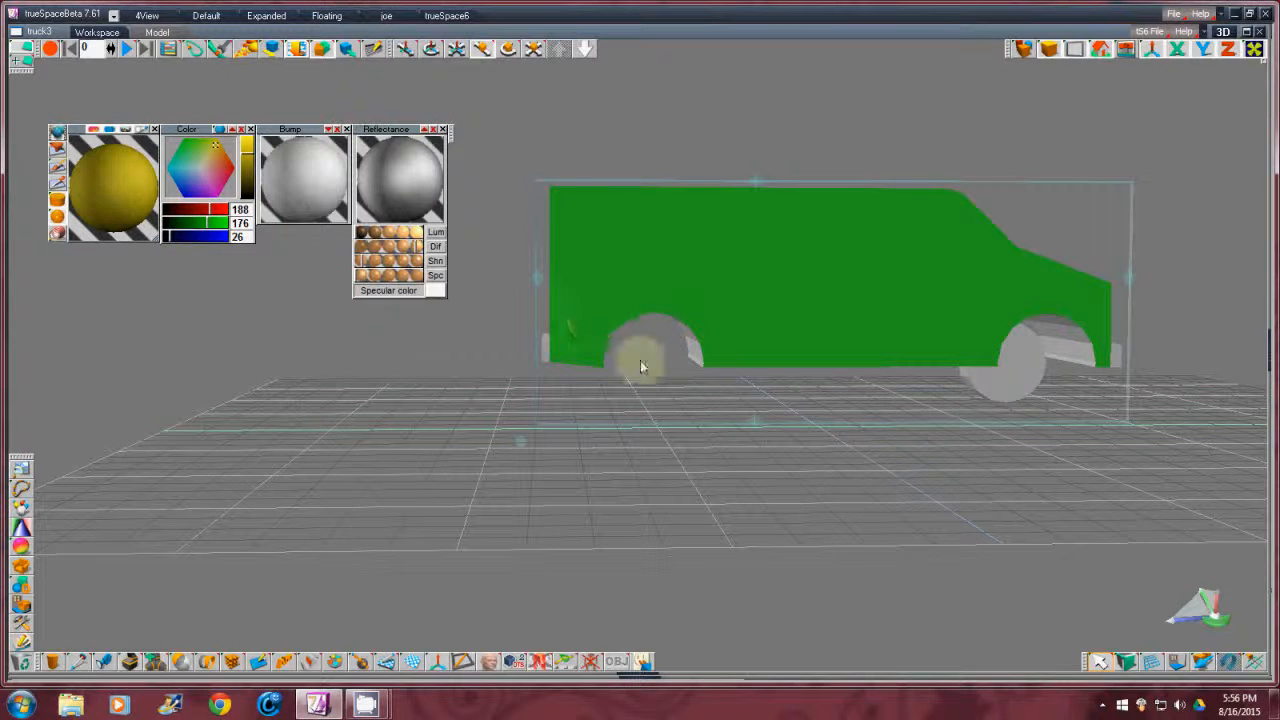
right_click(593, 322)
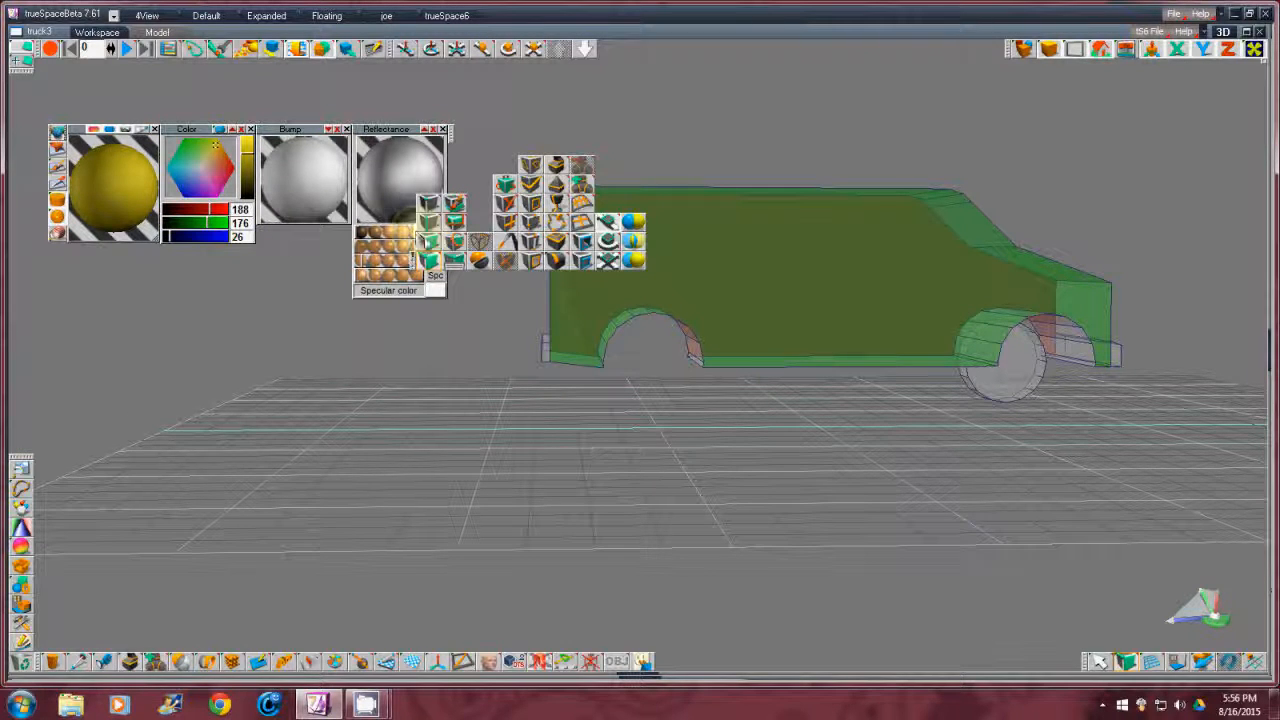
left_click(491, 355)
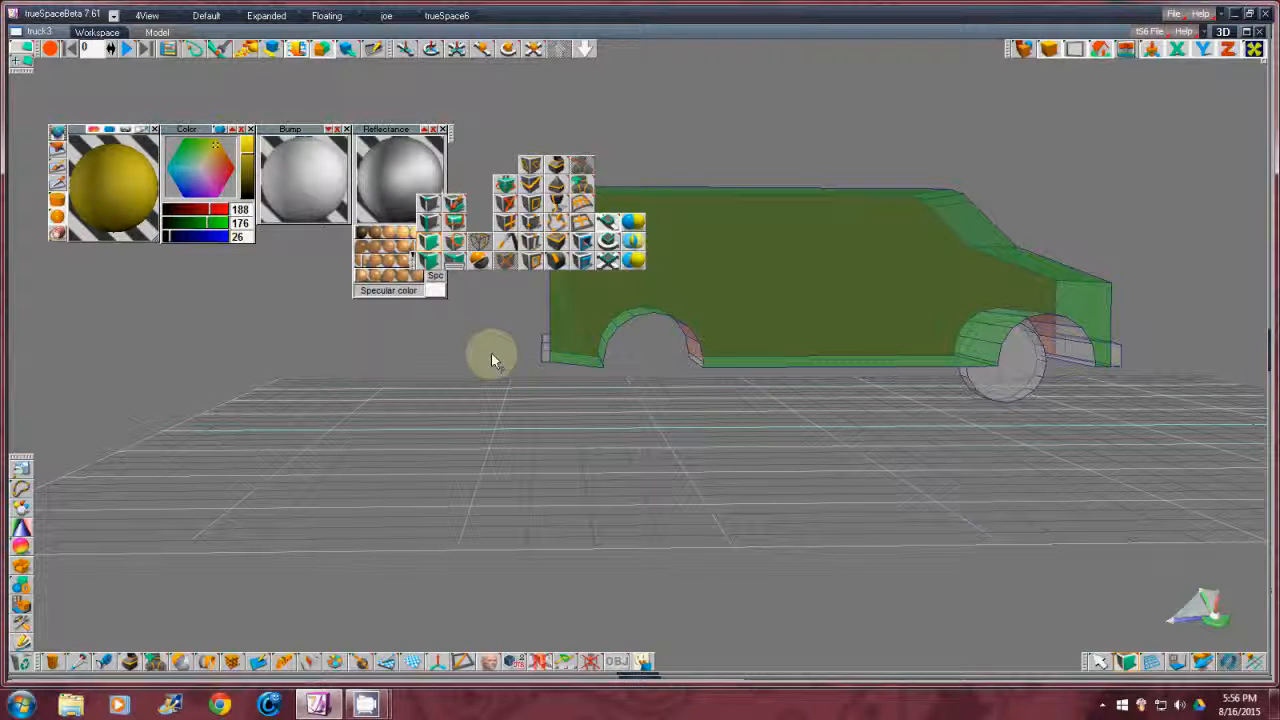
left_click(545, 354)
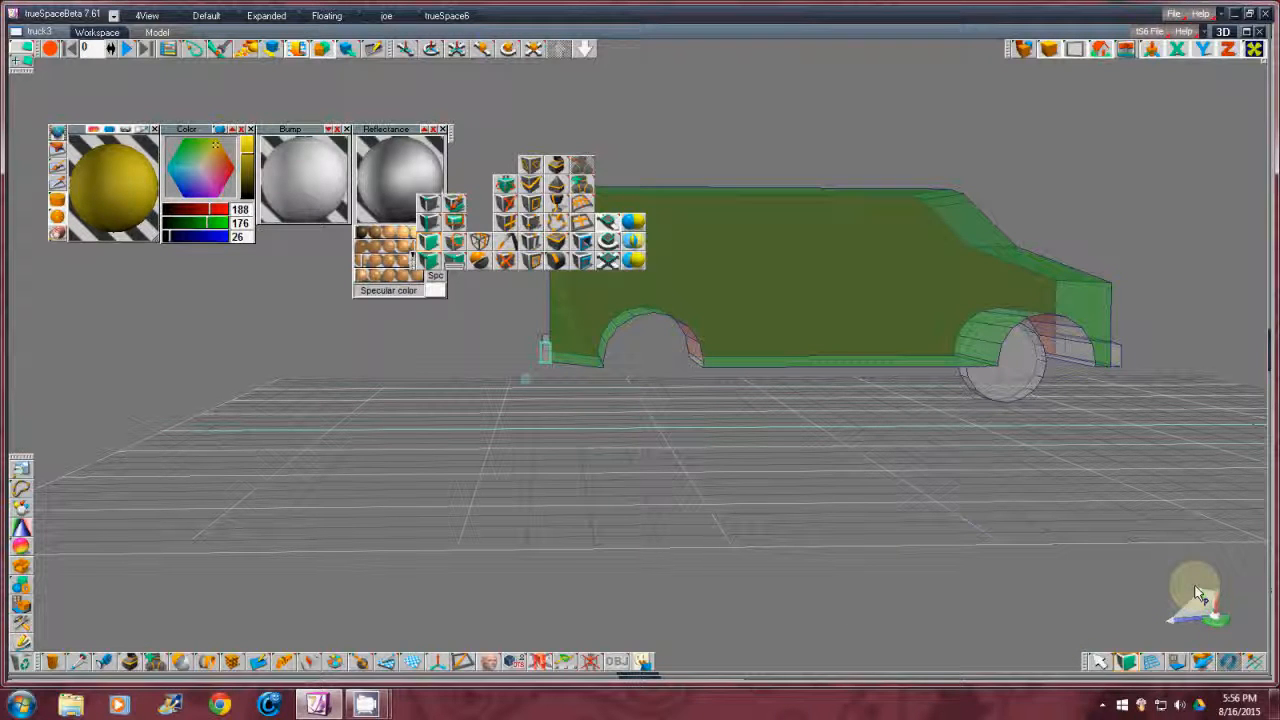
left_click(1119, 356)
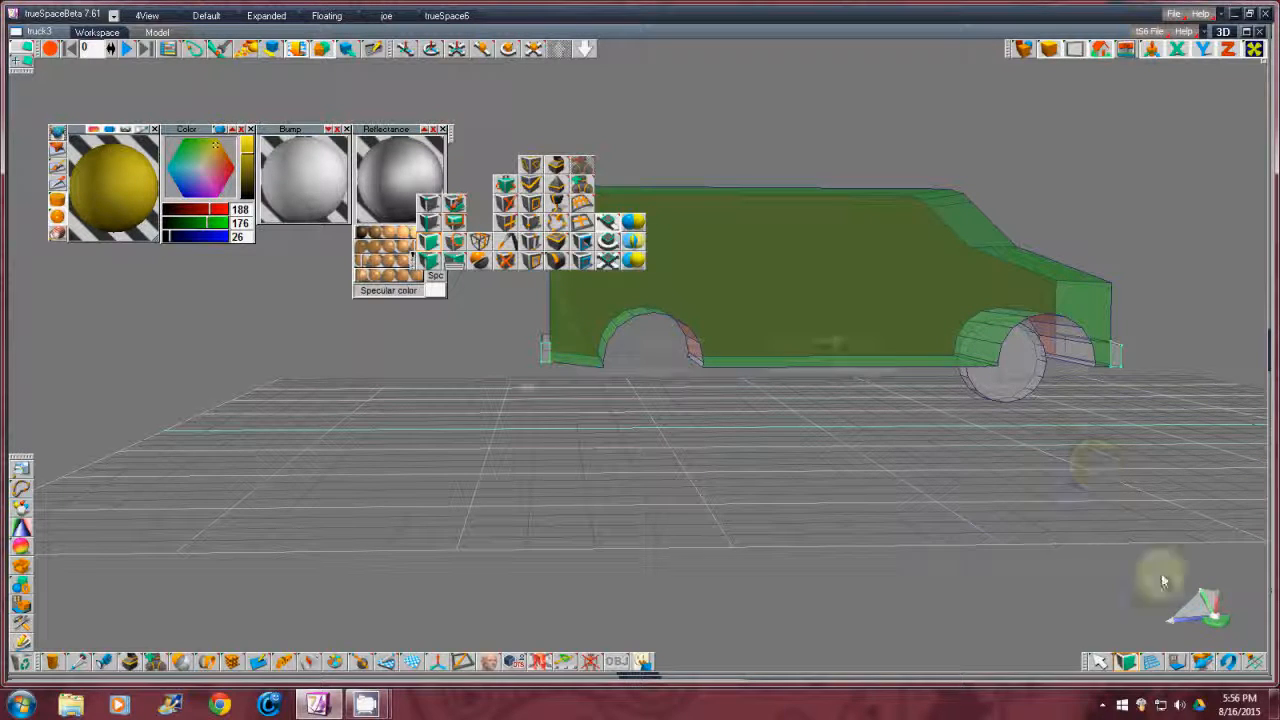
- Add the front and rear bumper end faces on the truck's opposite side to the selection
mouse_move(1214, 621)
left_mouse_down()
mouse_move(640, 360)
mouse_move(1214, 621)
left_mouse_up()
left_click_drag(1214, 621, 616, 358)
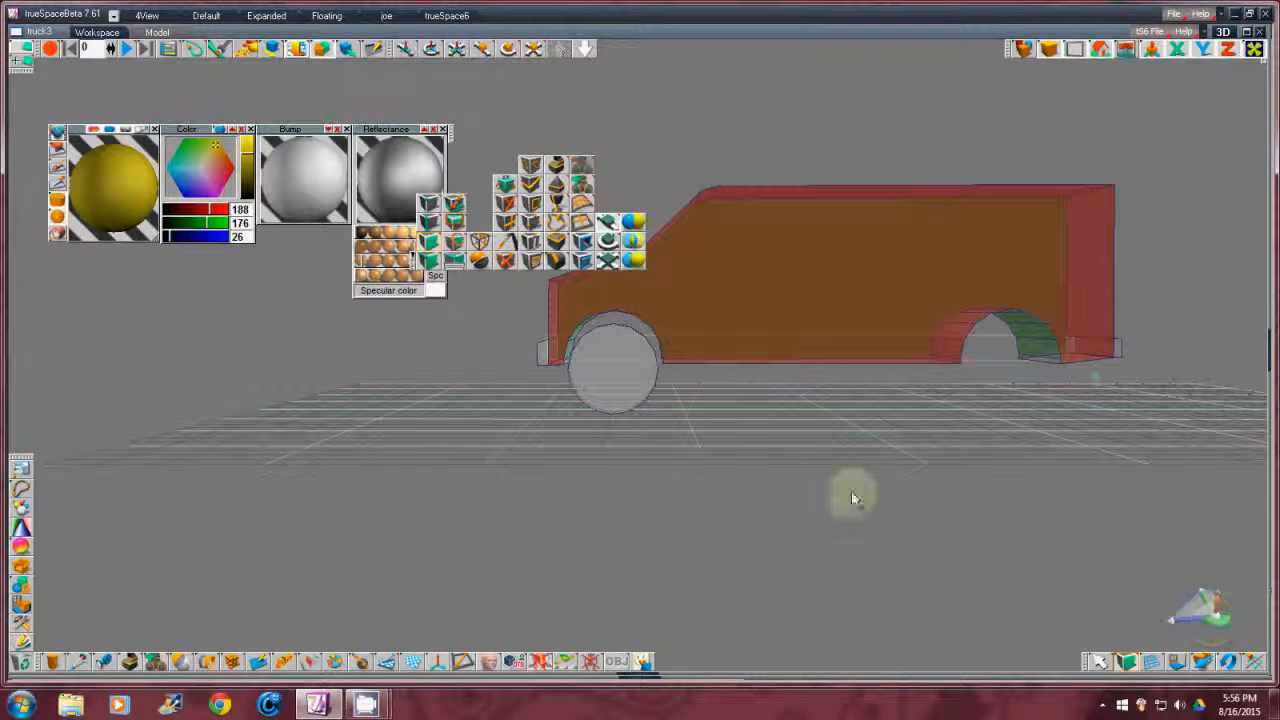
left_click(543, 361)
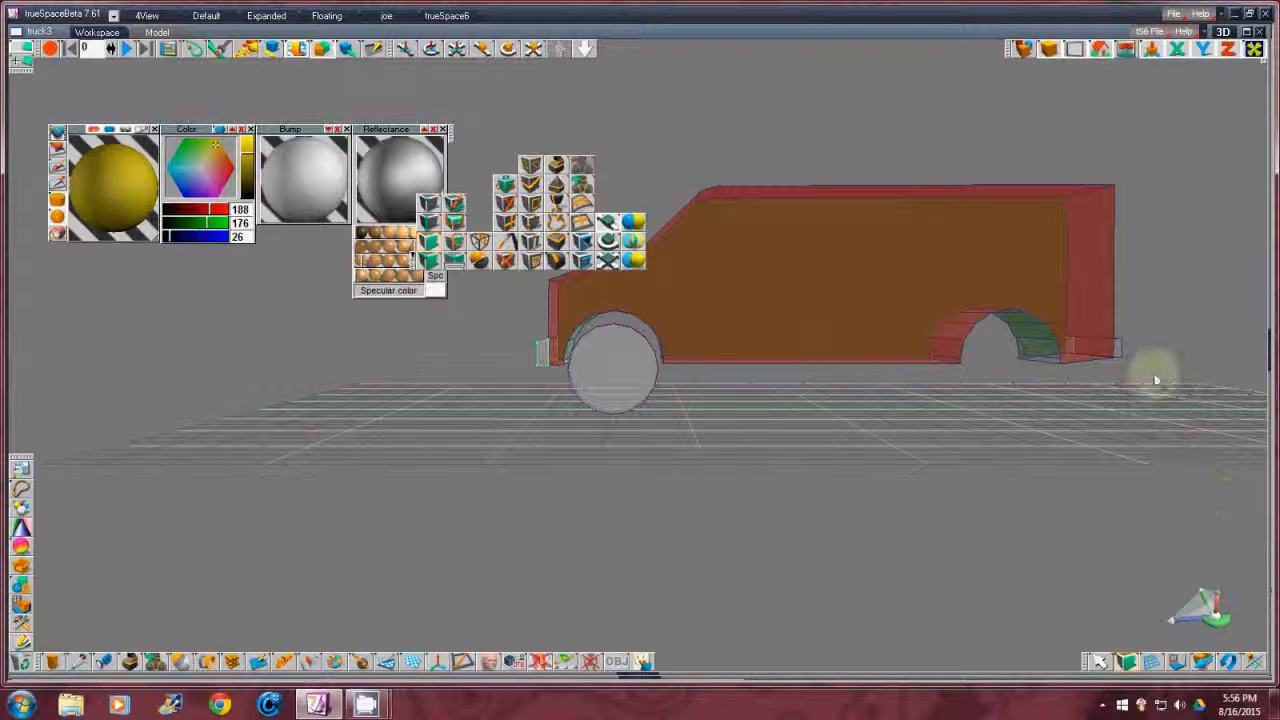
left_click(1118, 351)
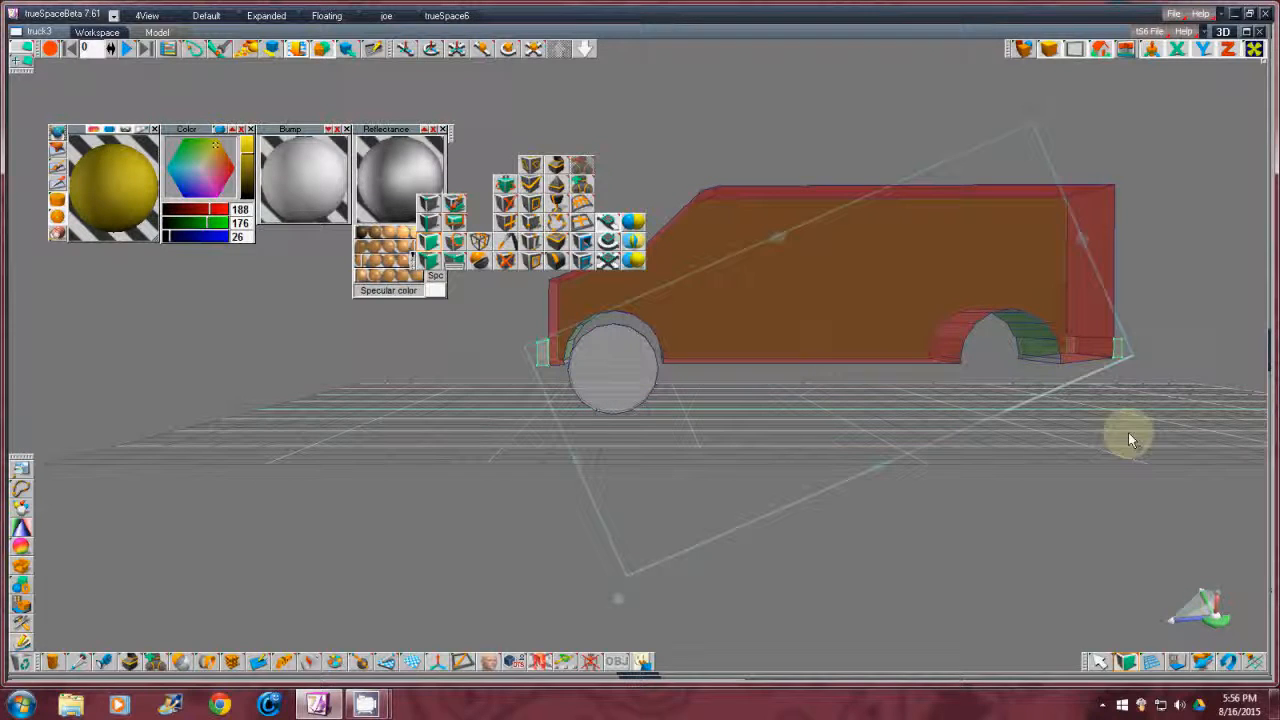
- Apply a UV projection to the selected bumper end faces and rotate the projection plane to run along the truck's green side
left_click_drag(1218, 627, 1114, 597)
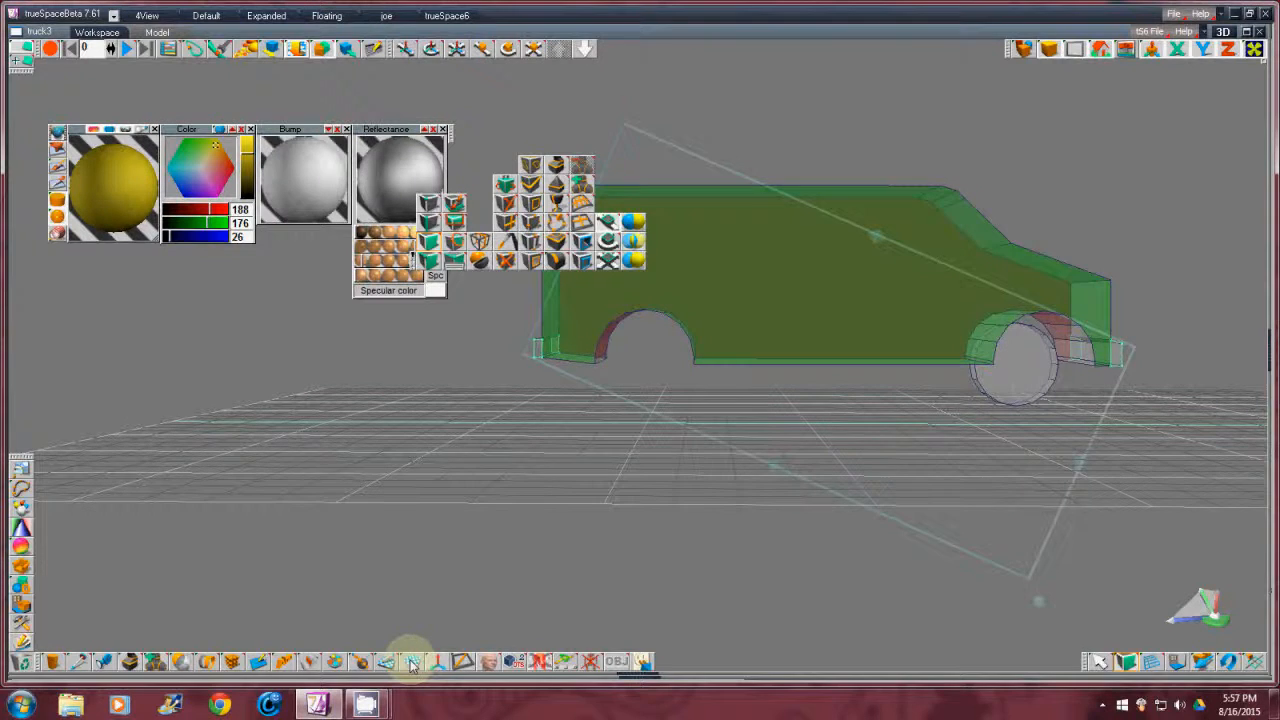
left_click(411, 663)
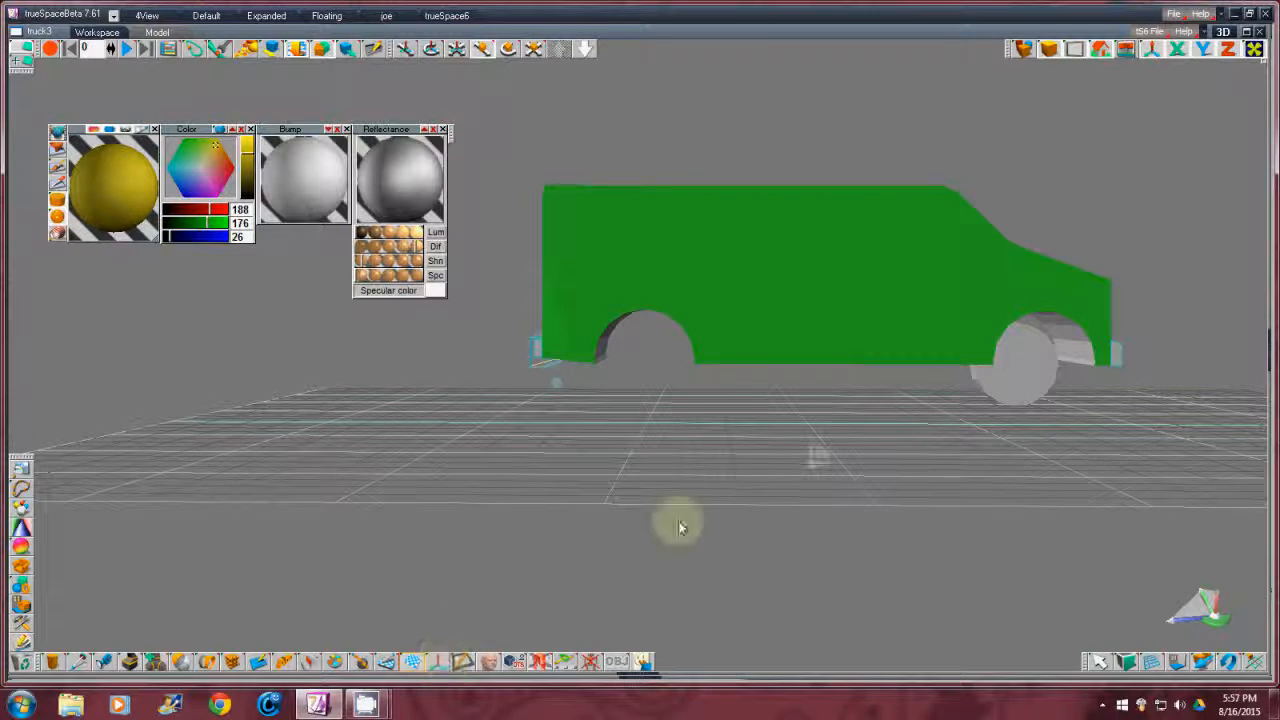
left_click_drag(1194, 626, 640, 360)
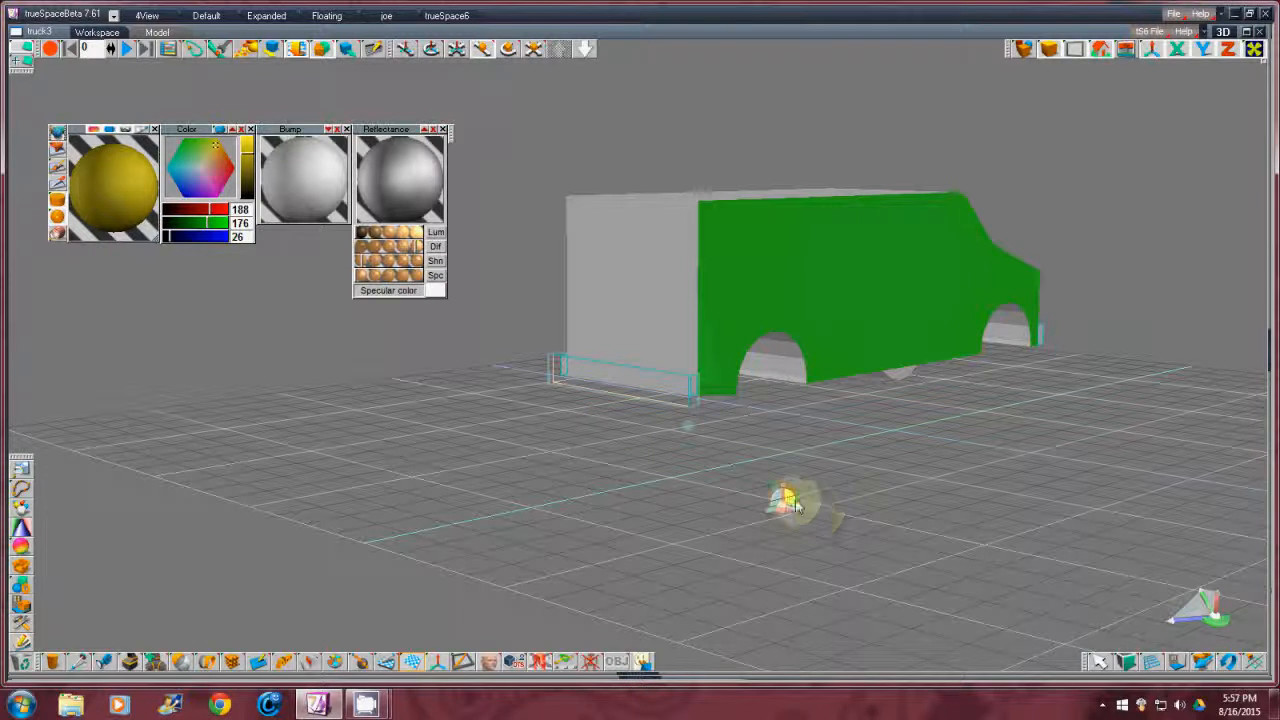
left_click_drag(786, 512, 634, 357)
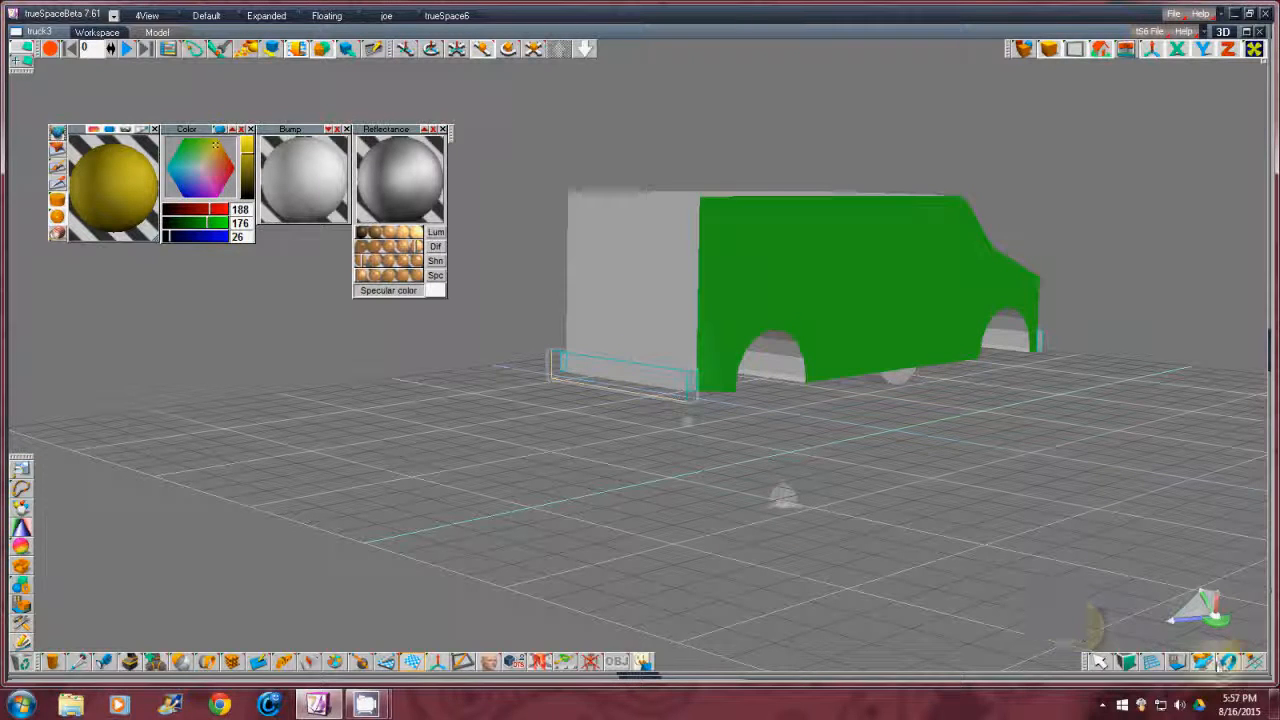
left_click_drag(1218, 660, 1205, 644)
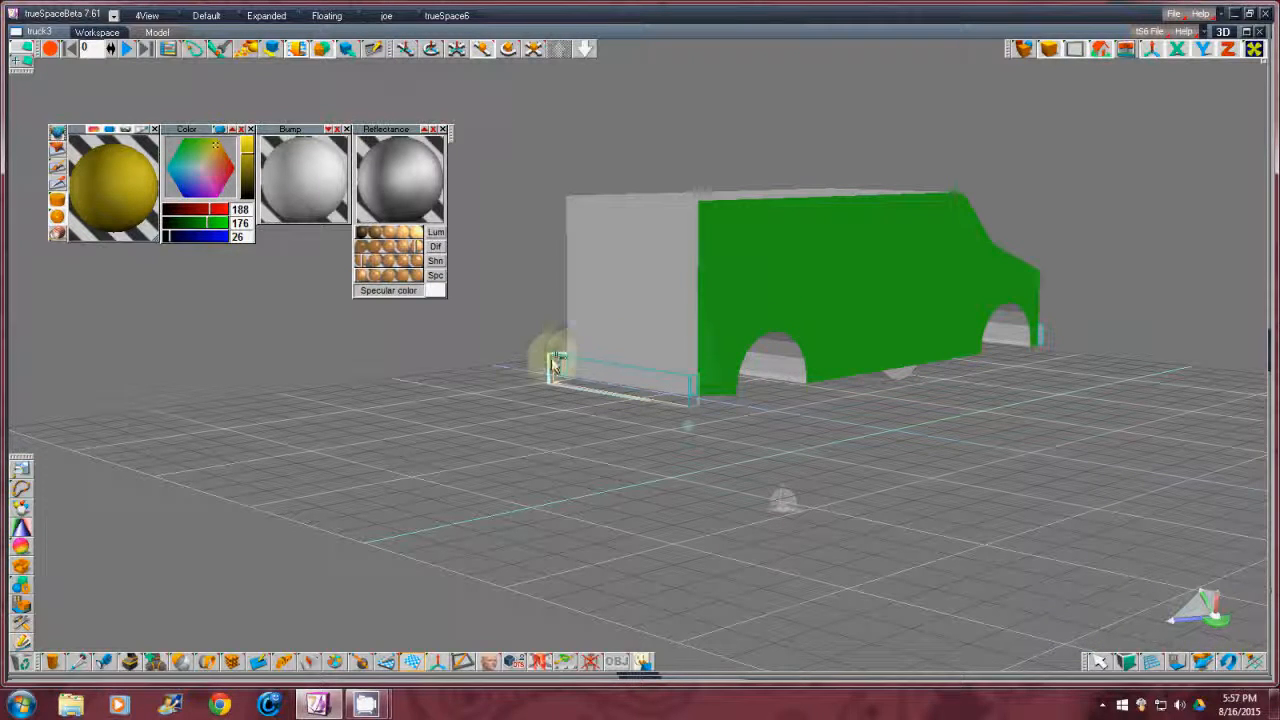
scroll(590, 317, "up", 1)
scroll(590, 317, "up", 1)
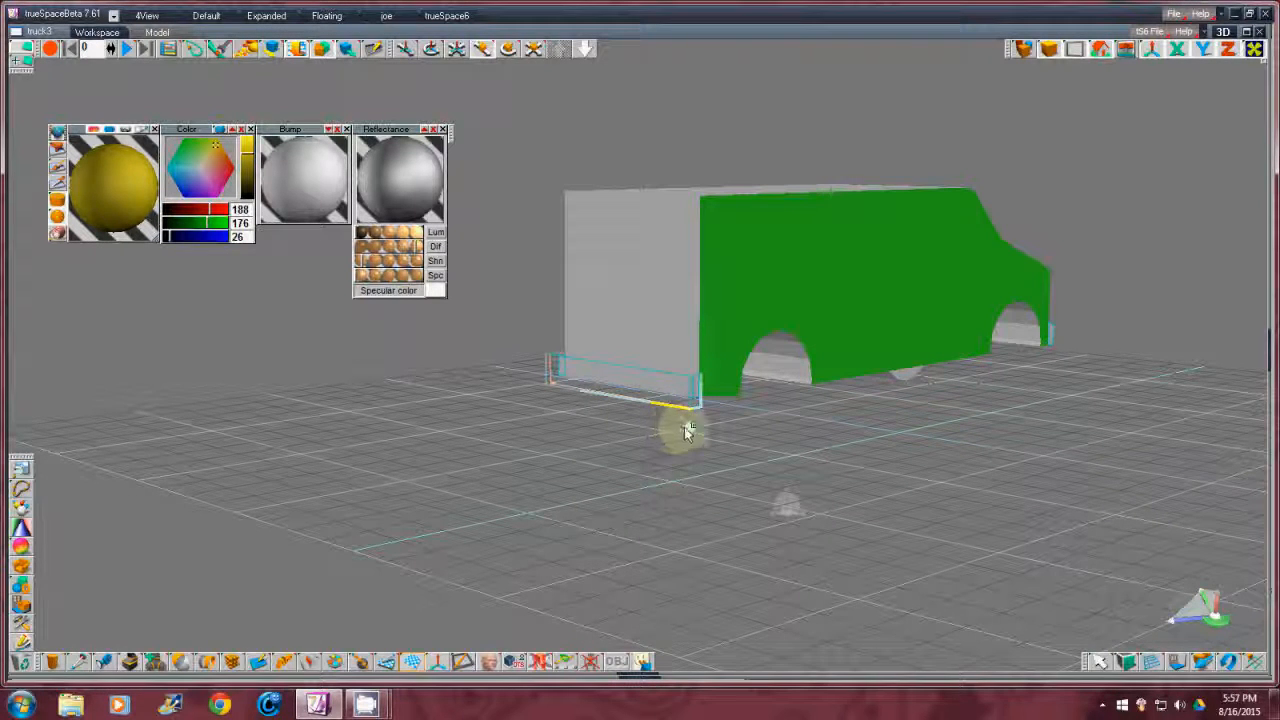
scroll(675, 427, "up", 1)
scroll(675, 427, "up", 3)
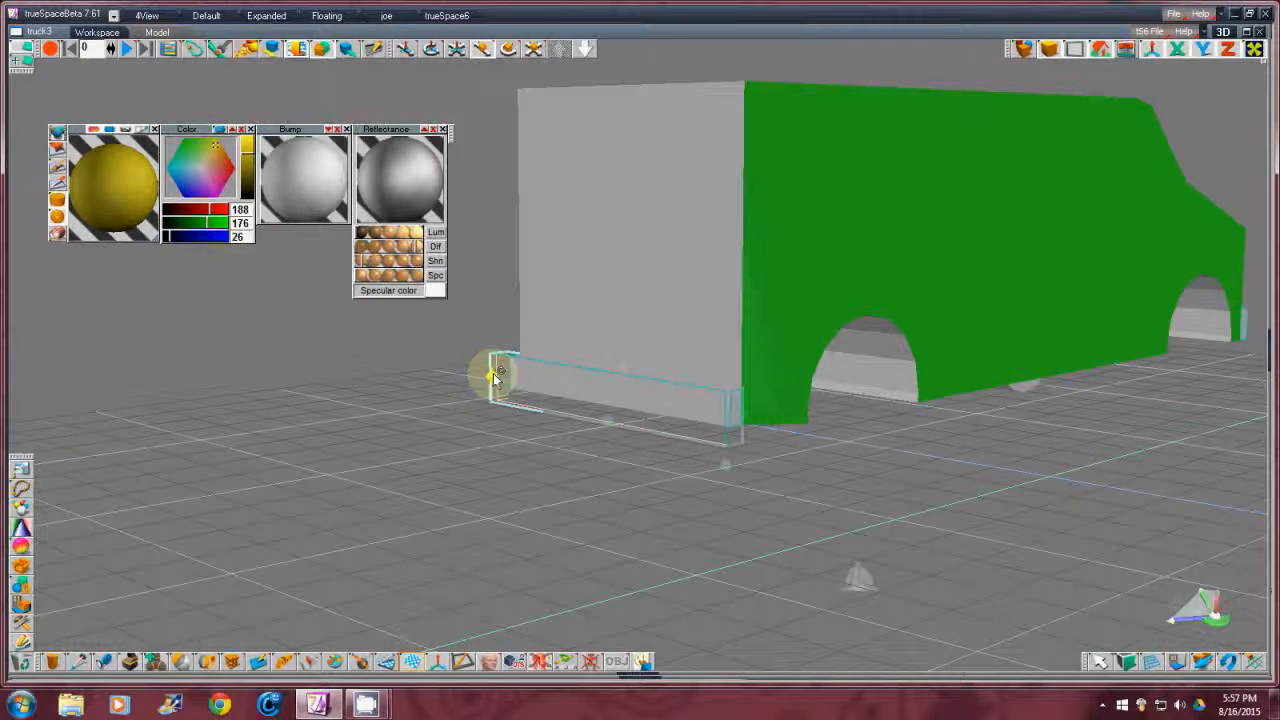
left_click_drag(493, 373, 448, 396)
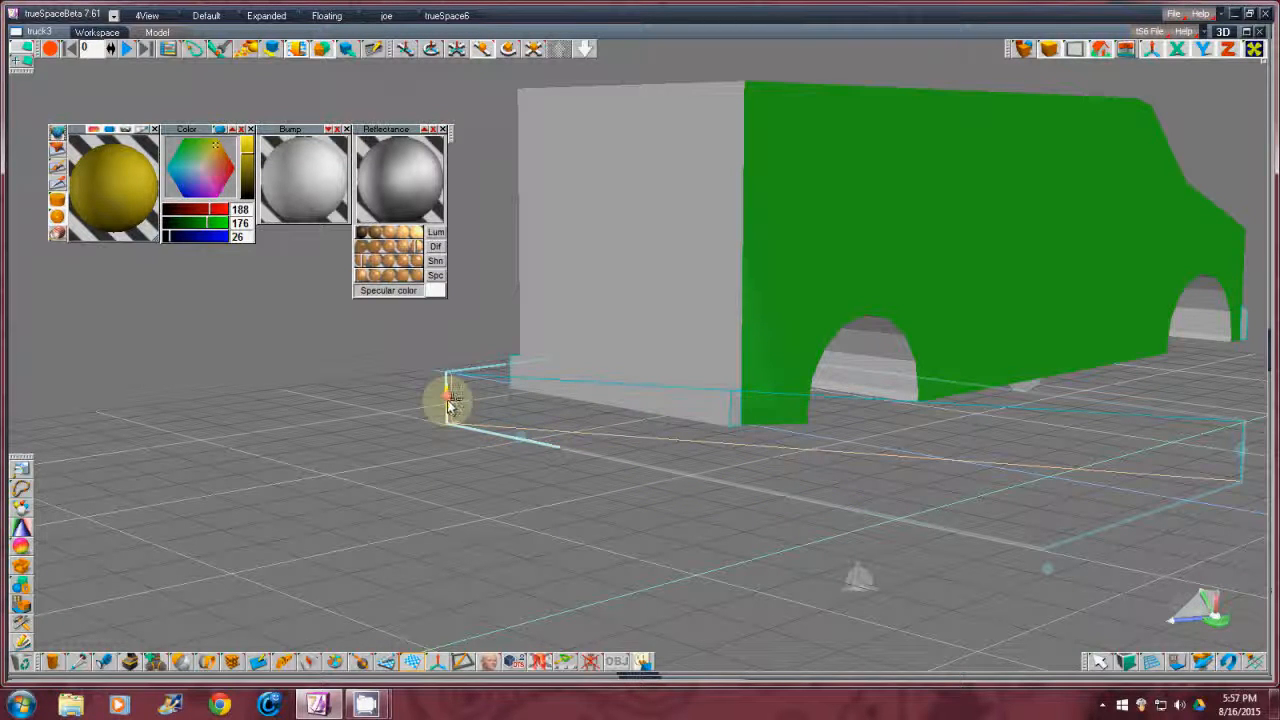
left_click_drag(448, 401, 715, 414)
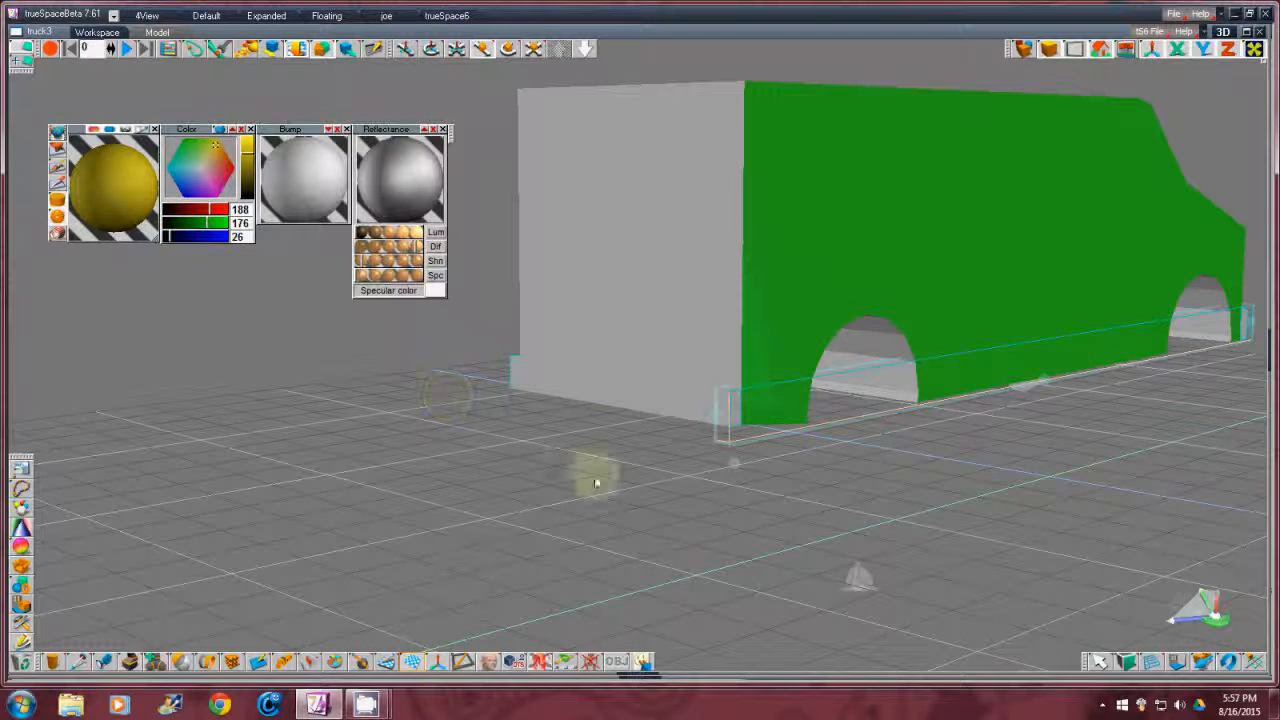
- Set the bumper projection's X rotation to -90 and Y rotation to 0, and return to the whole truck object
right_click(1101, 662)
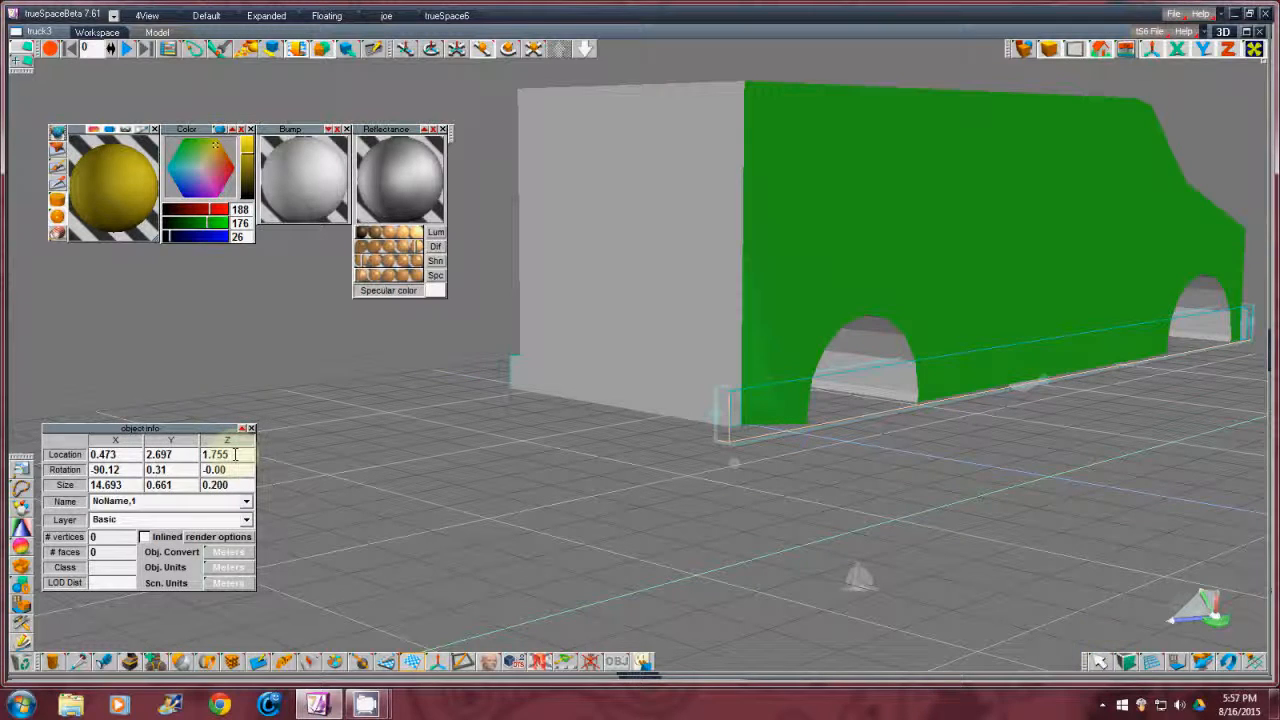
left_click_drag(130, 470, 84, 478)
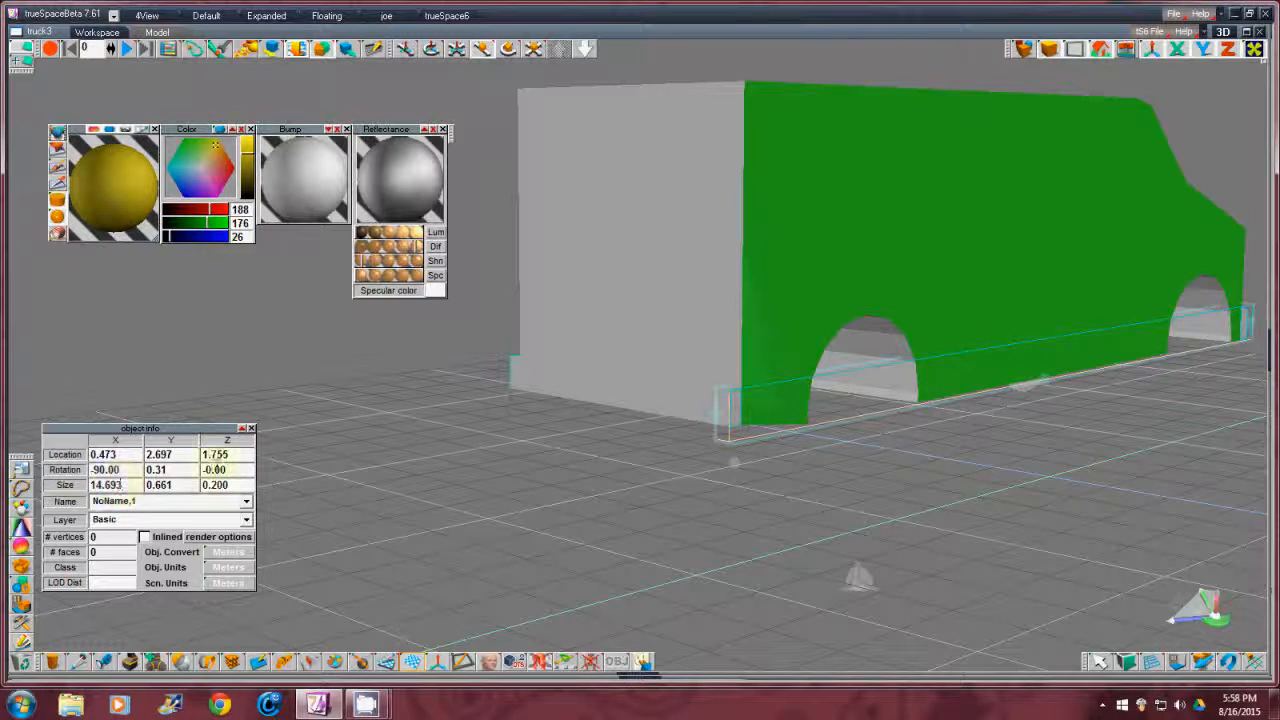
left_click_drag(170, 470, 140, 478)
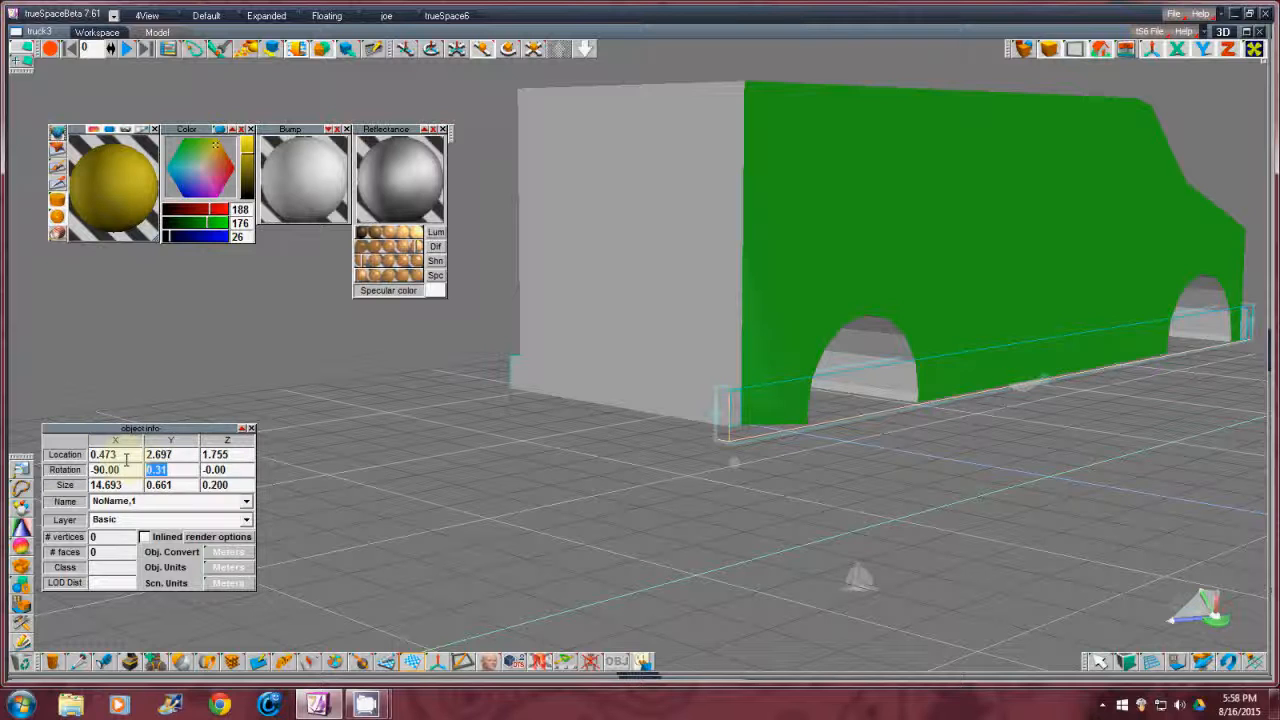
key("Return")
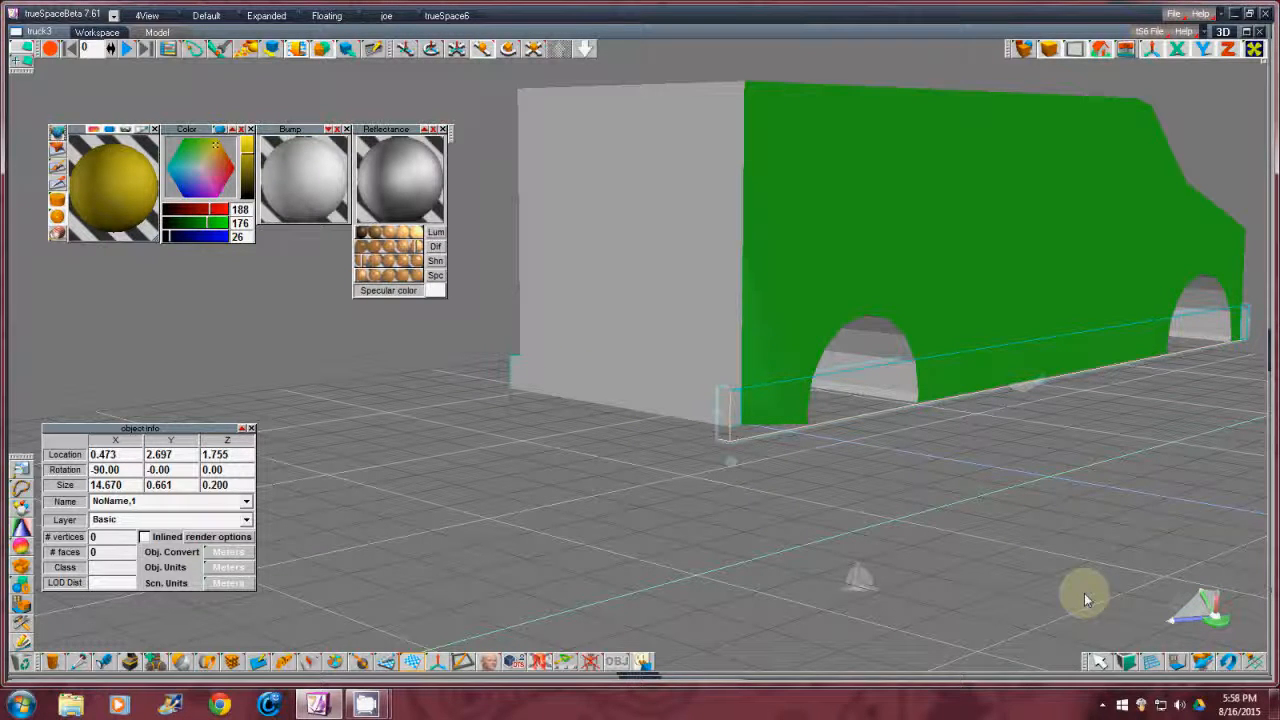
left_click(1101, 663)
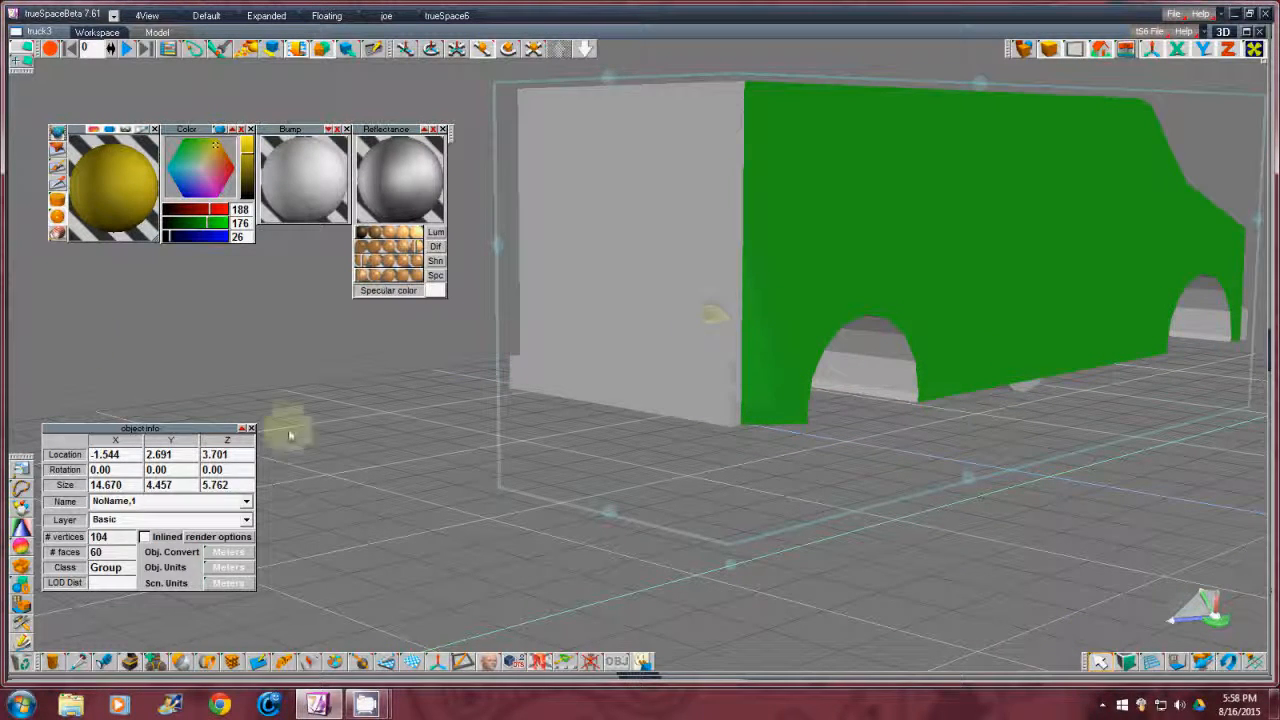
- Check the truck's outlines in the UV Mapping Editor one material at a time, and close the editor
left_click(387, 662)
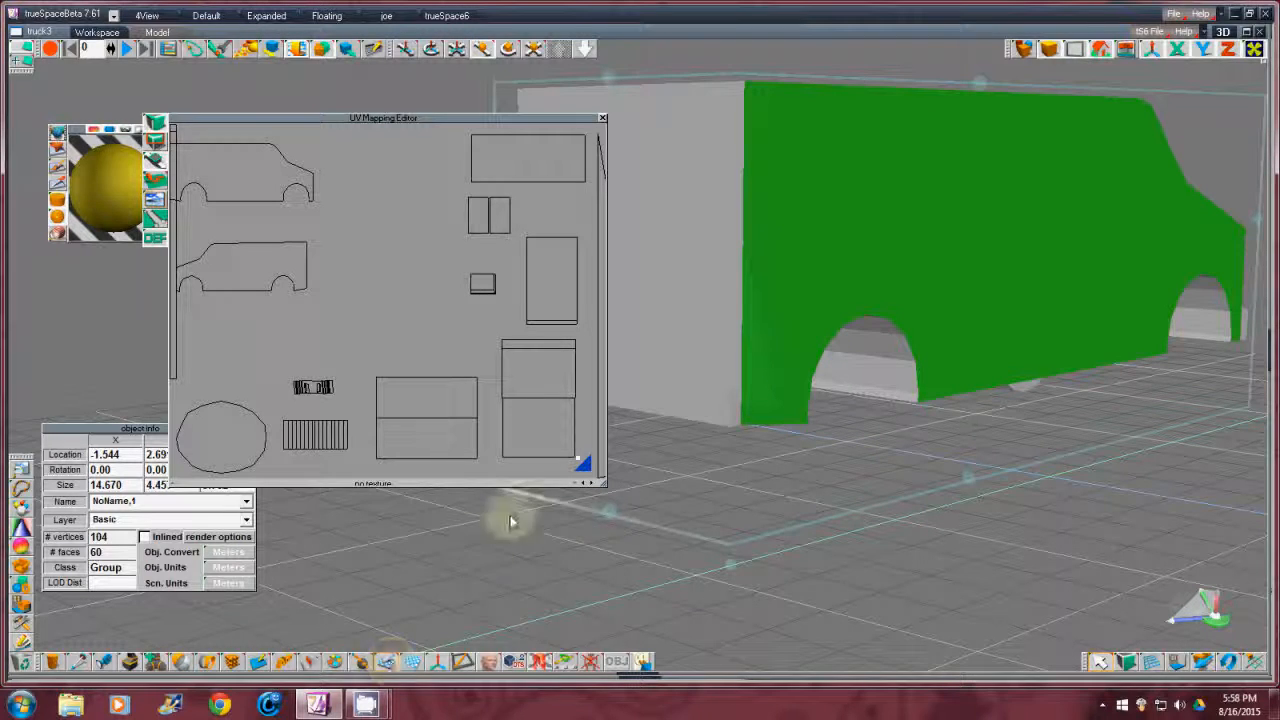
left_click(591, 485)
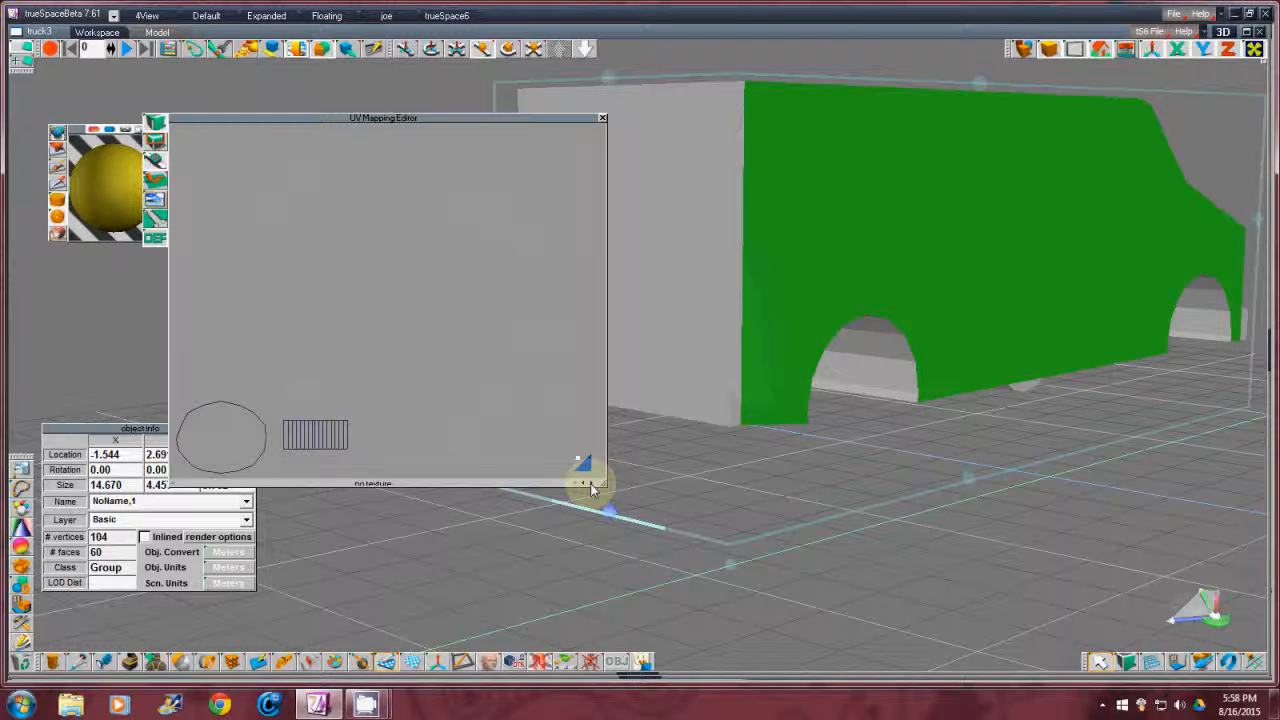
left_click(591, 485)
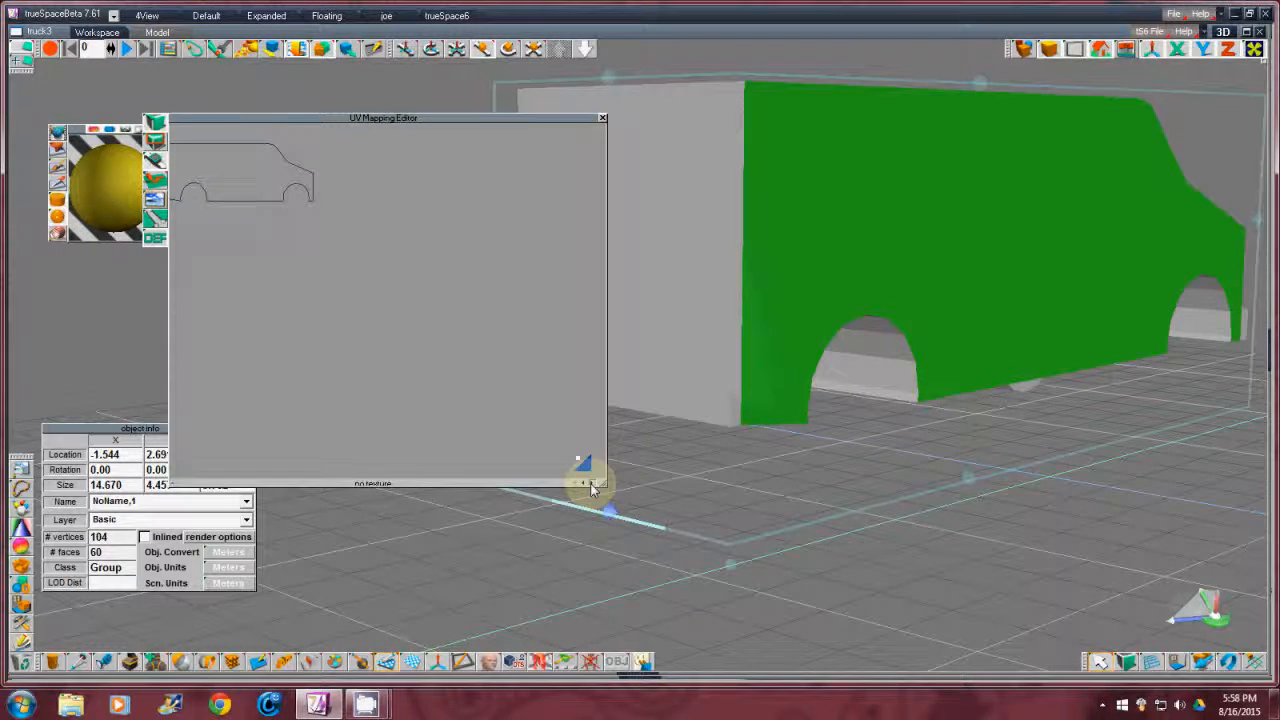
left_click(591, 485)
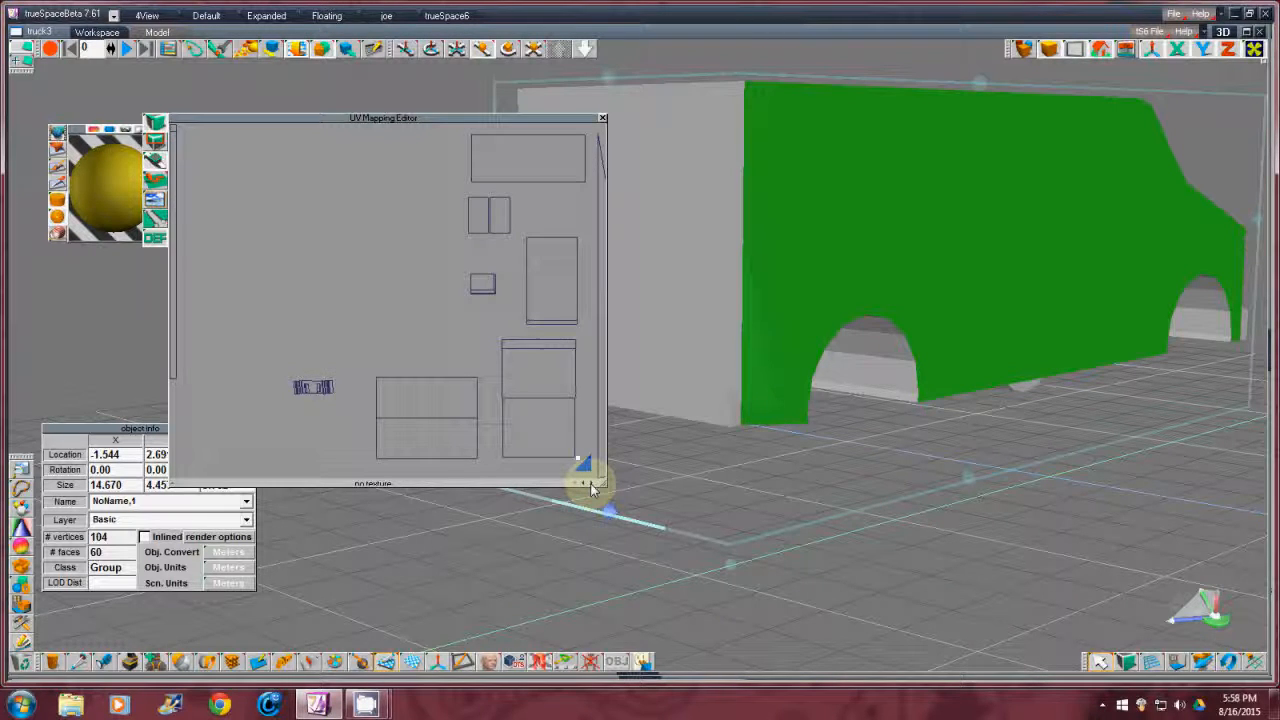
left_click(591, 485)
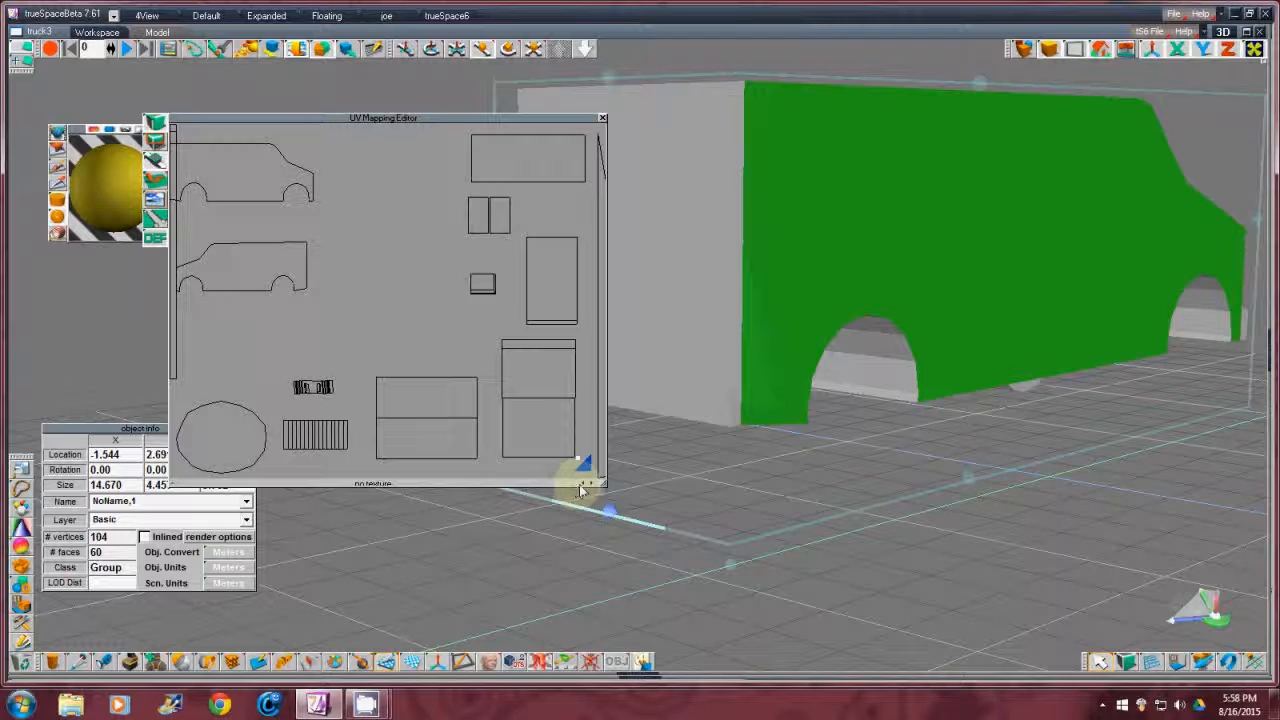
left_click(591, 485)
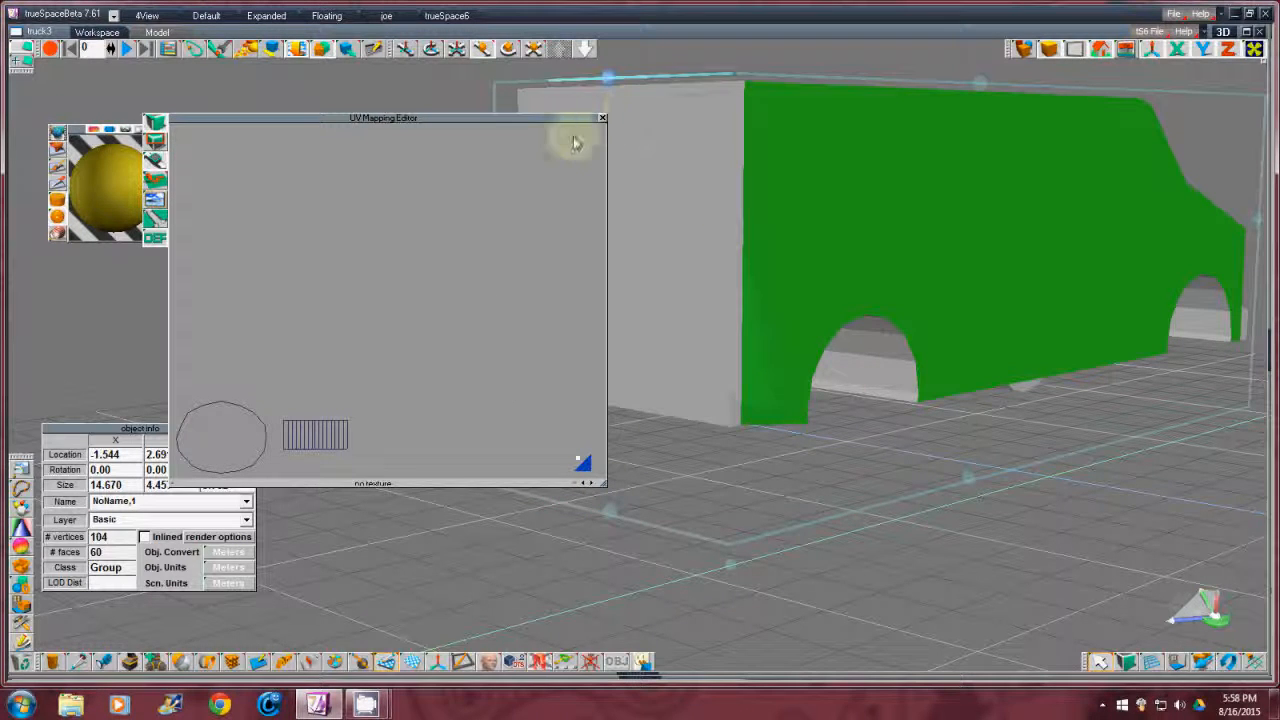
left_click(602, 118)
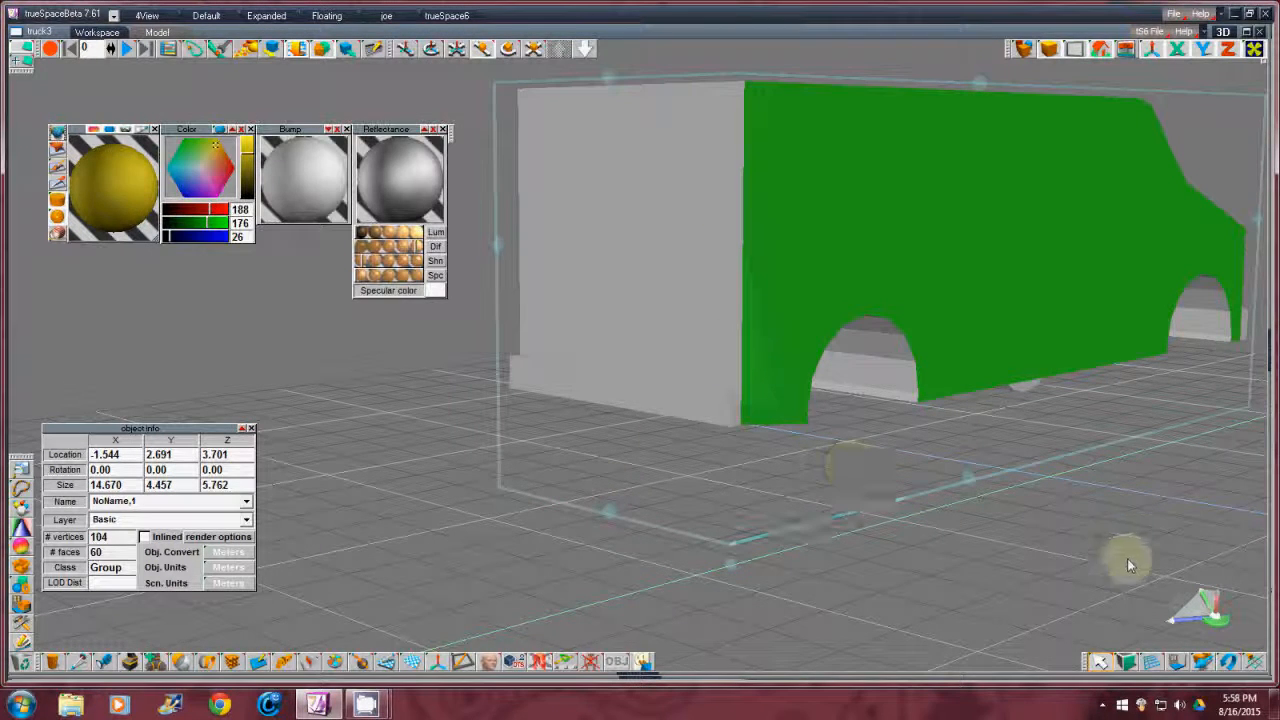
- Select the rear and front bumper end faces on the truck's green side
left_click_drag(1217, 619, 640, 360)
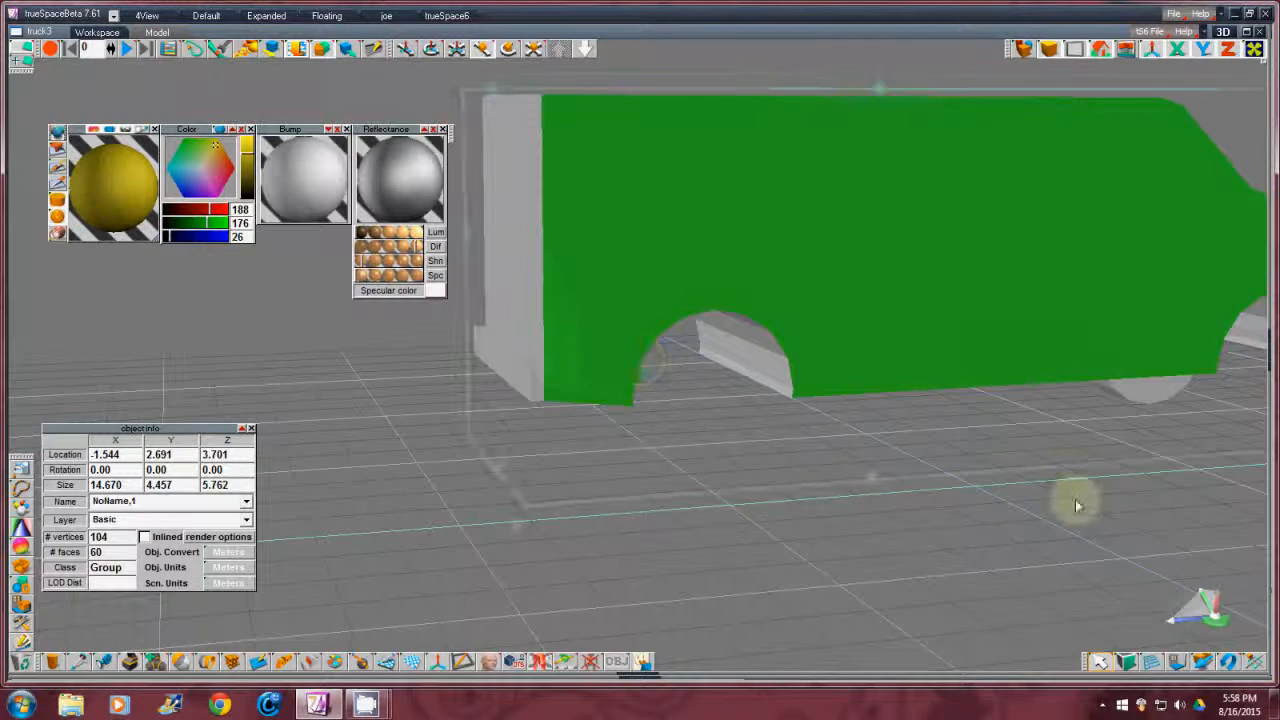
double_click(758, 210)
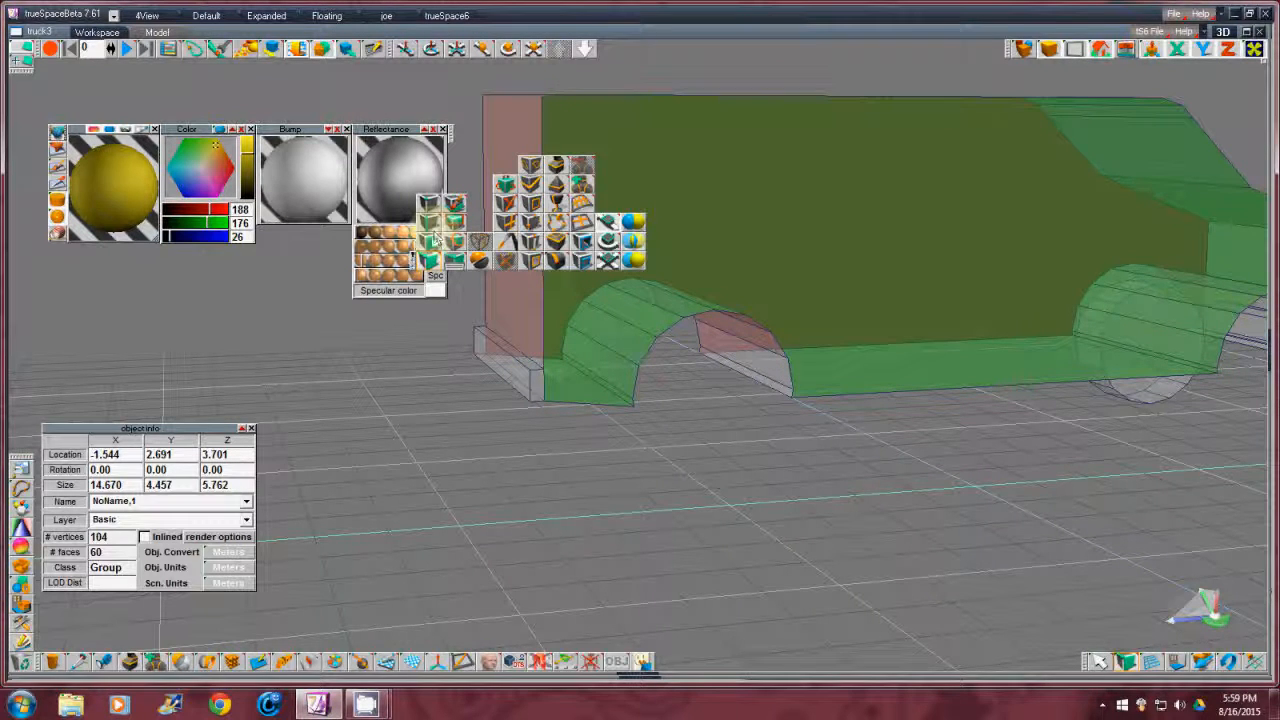
left_click(535, 385)
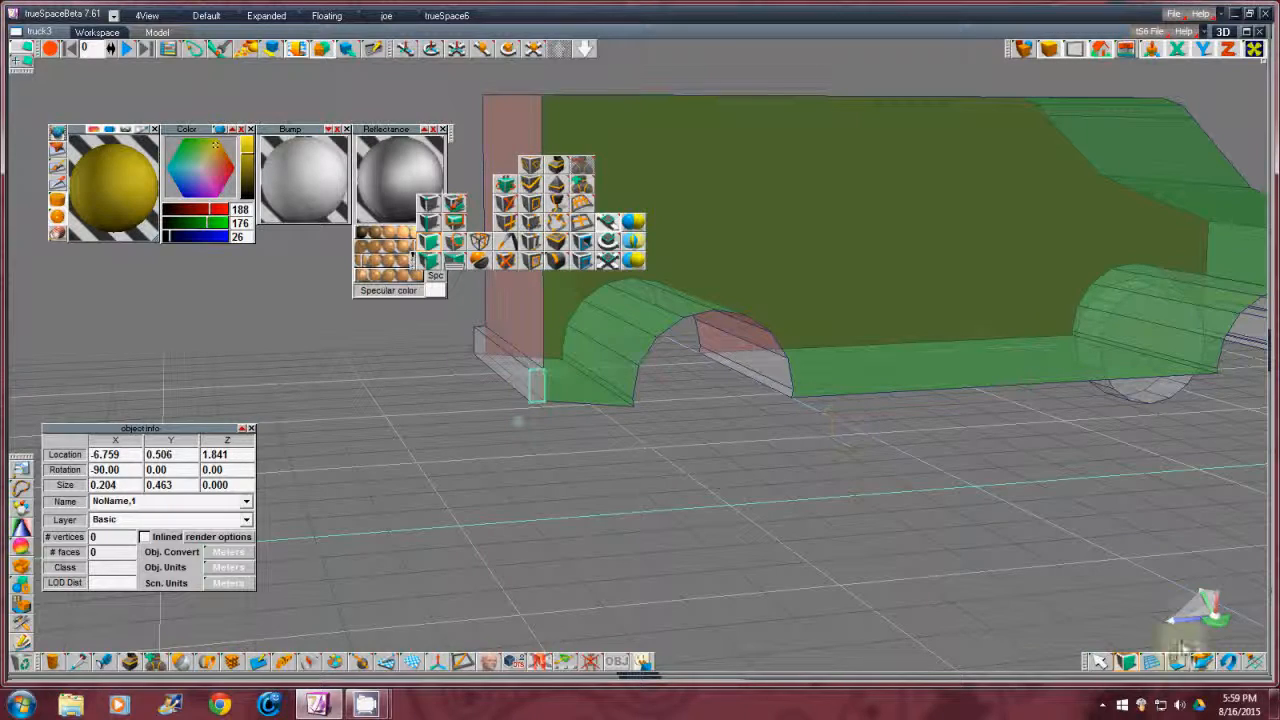
left_click_drag(1208, 608, 640, 360)
left_click(1218, 368)
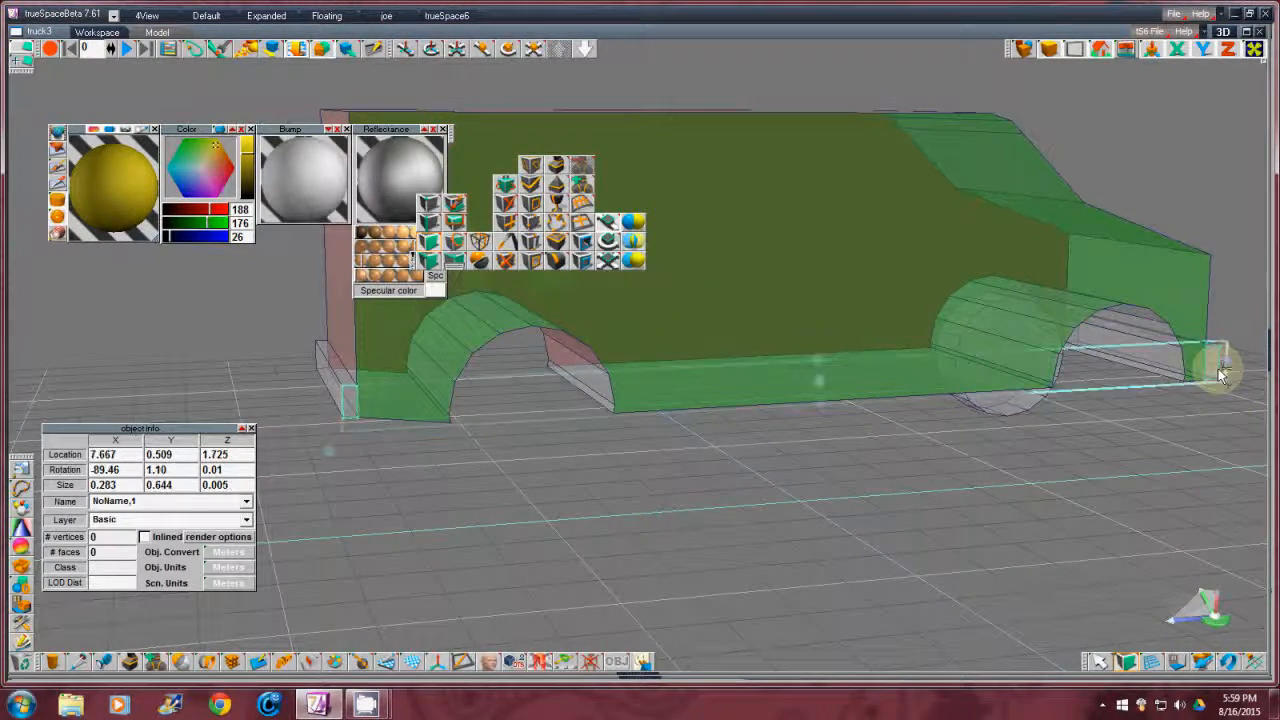
- Add the front and rear bumper end faces on the red side to the selection, and paint the selected faces yellow
left_click_drag(1208, 612, 640, 360)
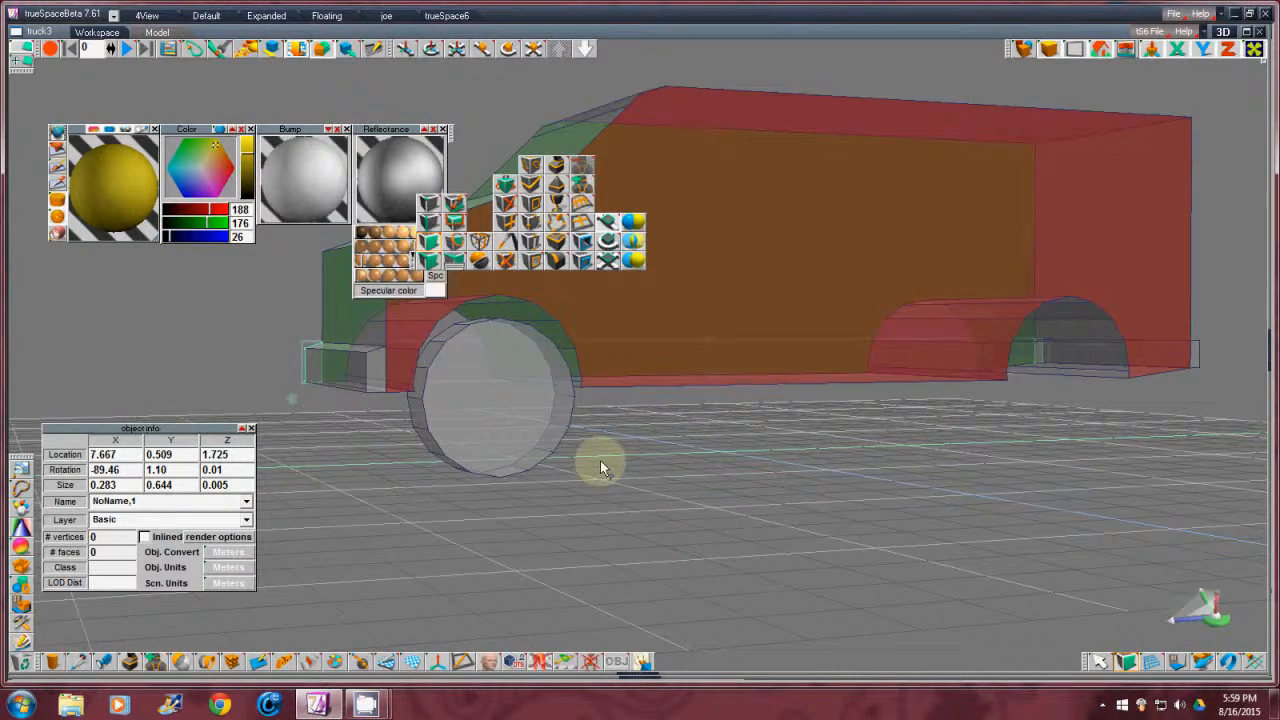
left_click(381, 367)
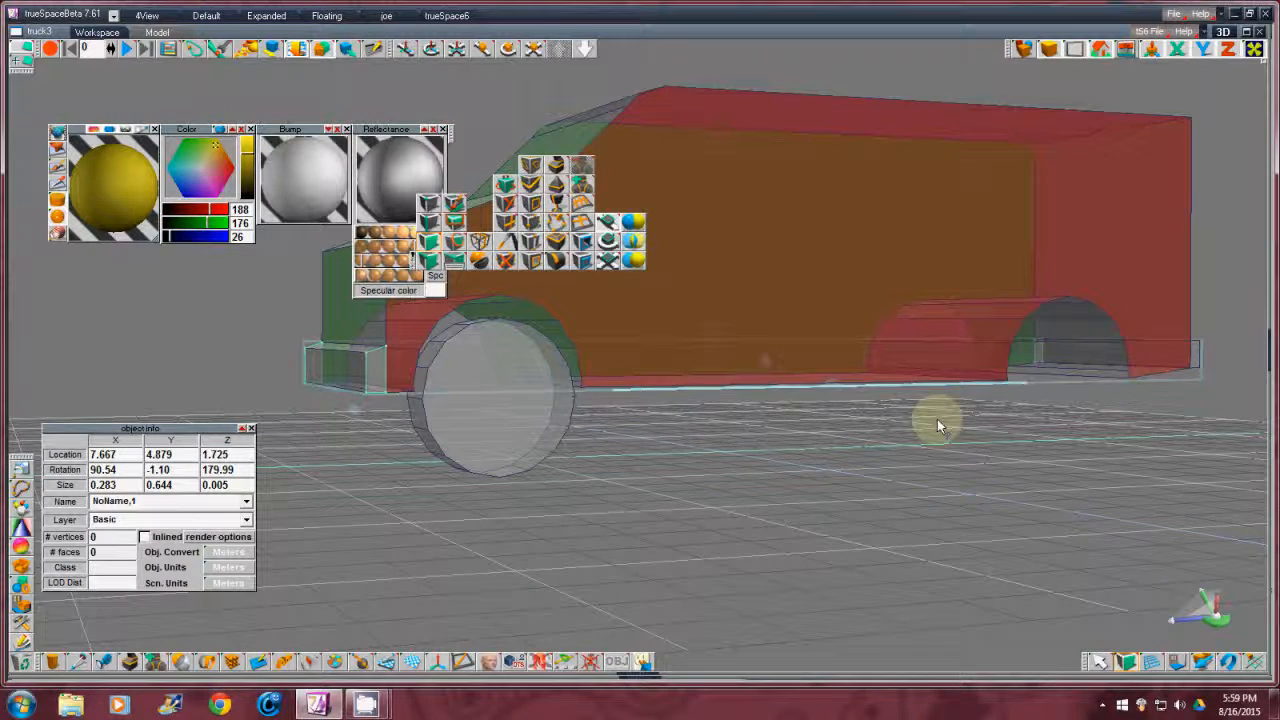
left_click(1203, 360)
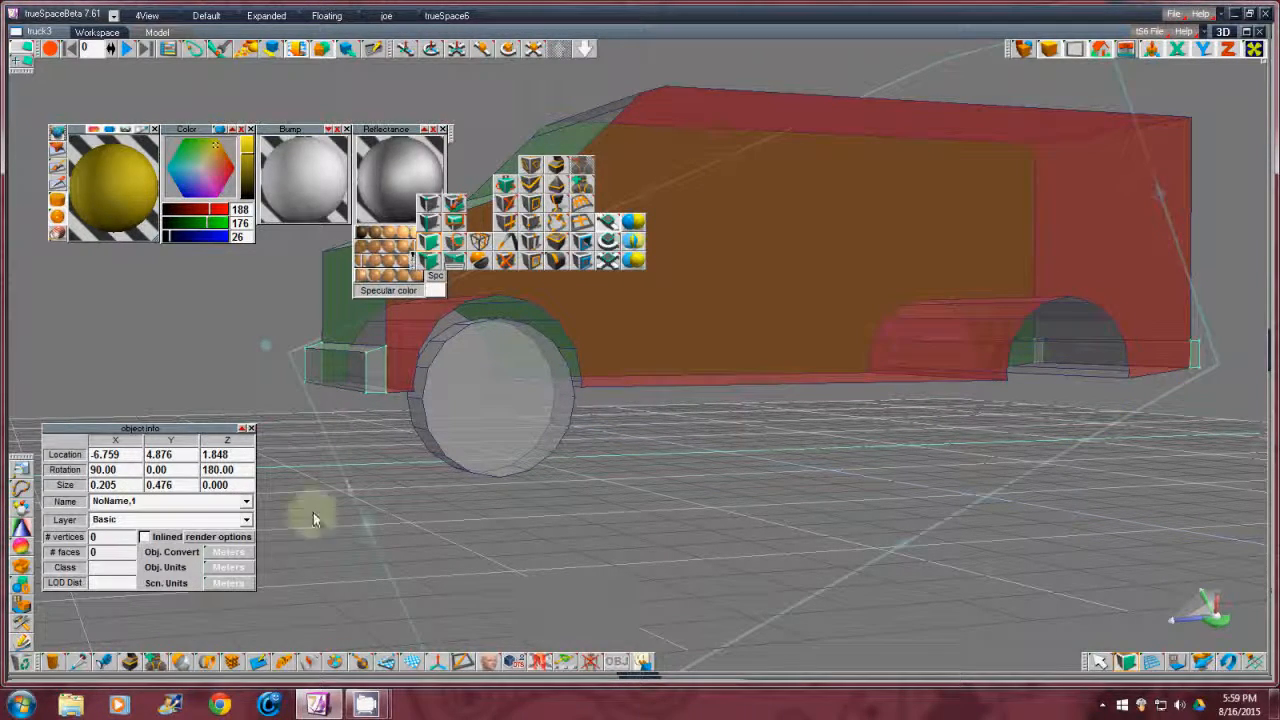
left_click(60, 172)
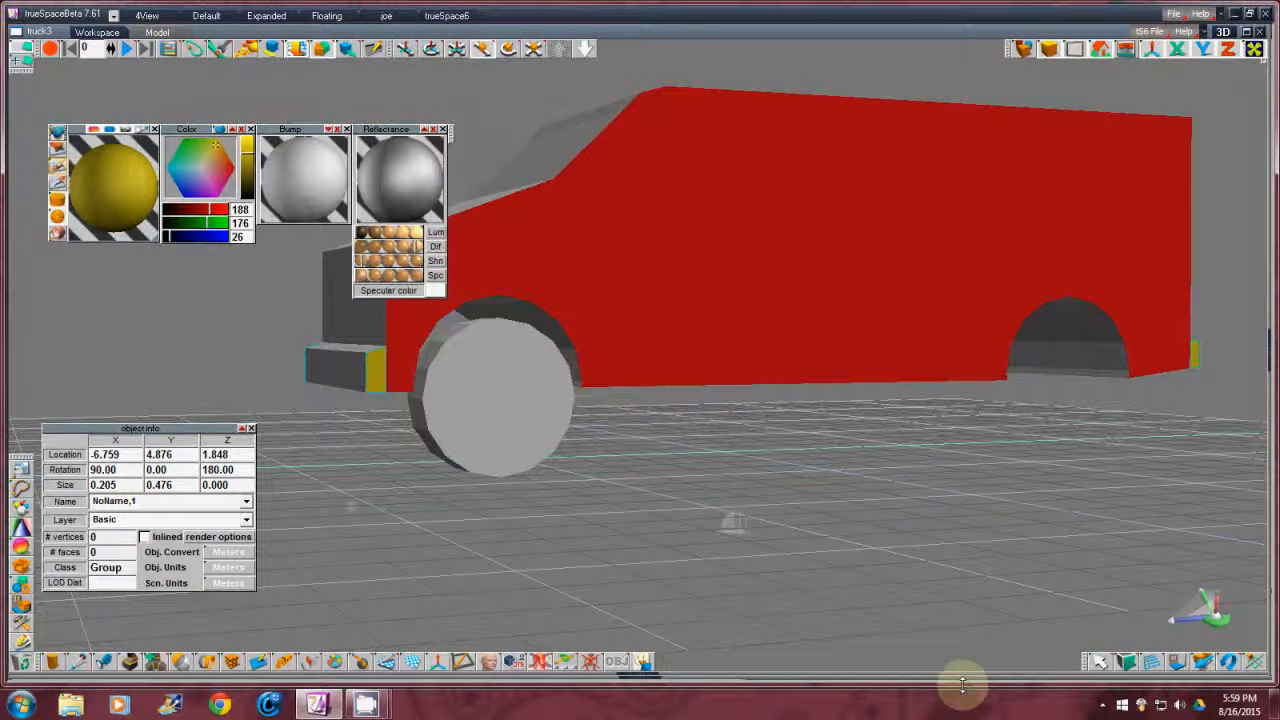
- Apply a UV projection to the yellow bumper end faces and rotate its plane to run along the truck's green side
left_click_drag(1221, 618, 640, 360)
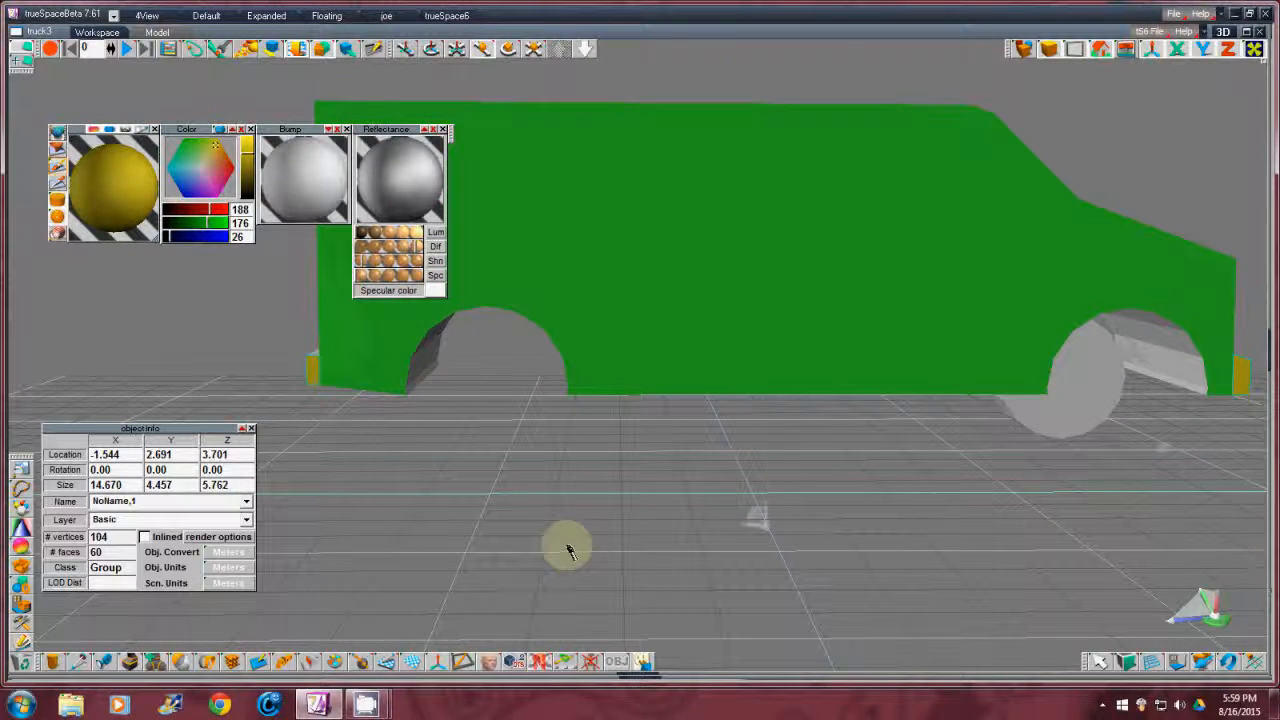
left_click(414, 663)
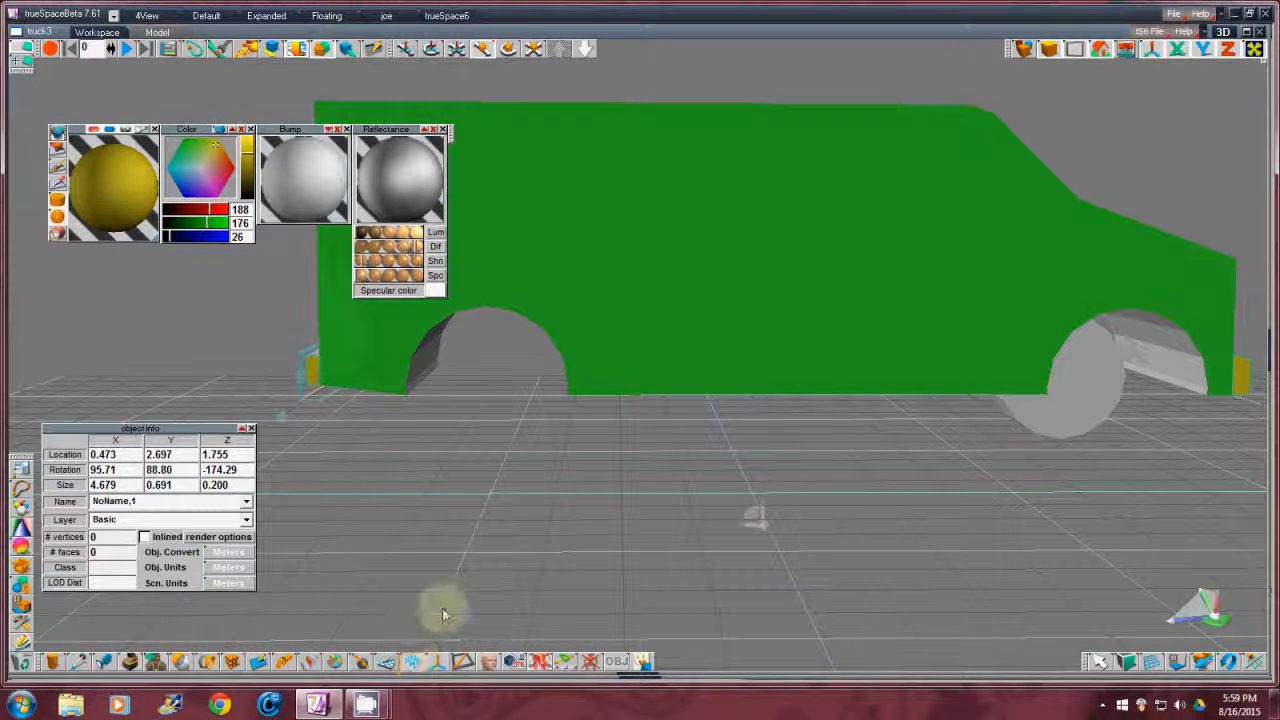
left_click_drag(308, 375, 640, 360)
- Set the yellow bumper faces' projection to X rotation -90 and Y rotation 0, and return to the whole truck object
double_click(126, 469)
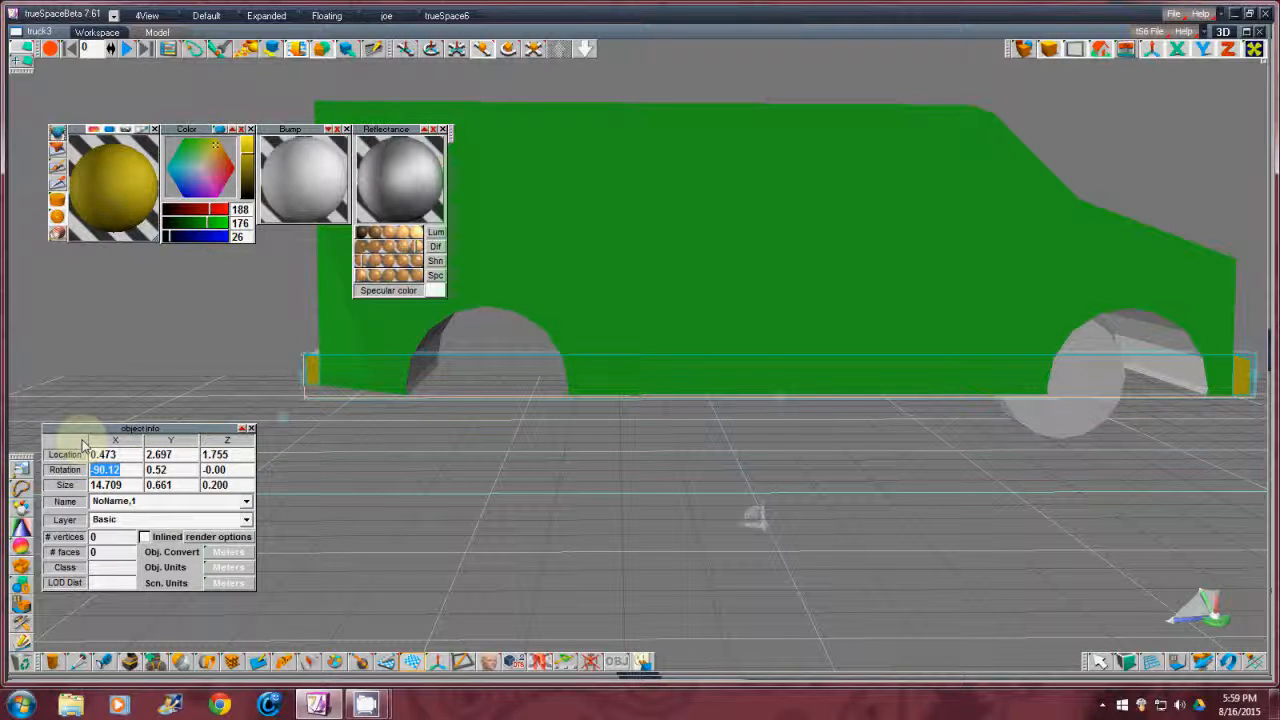
type("-90")
key("Return")
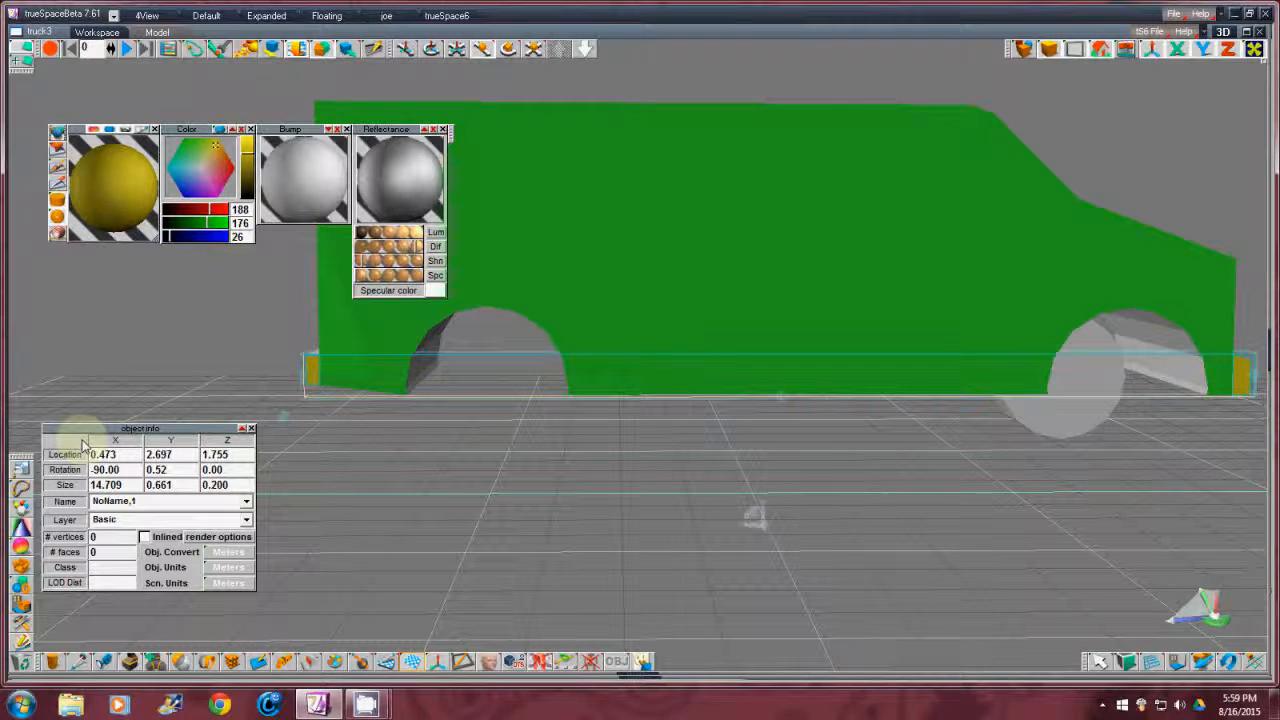
double_click(155, 469)
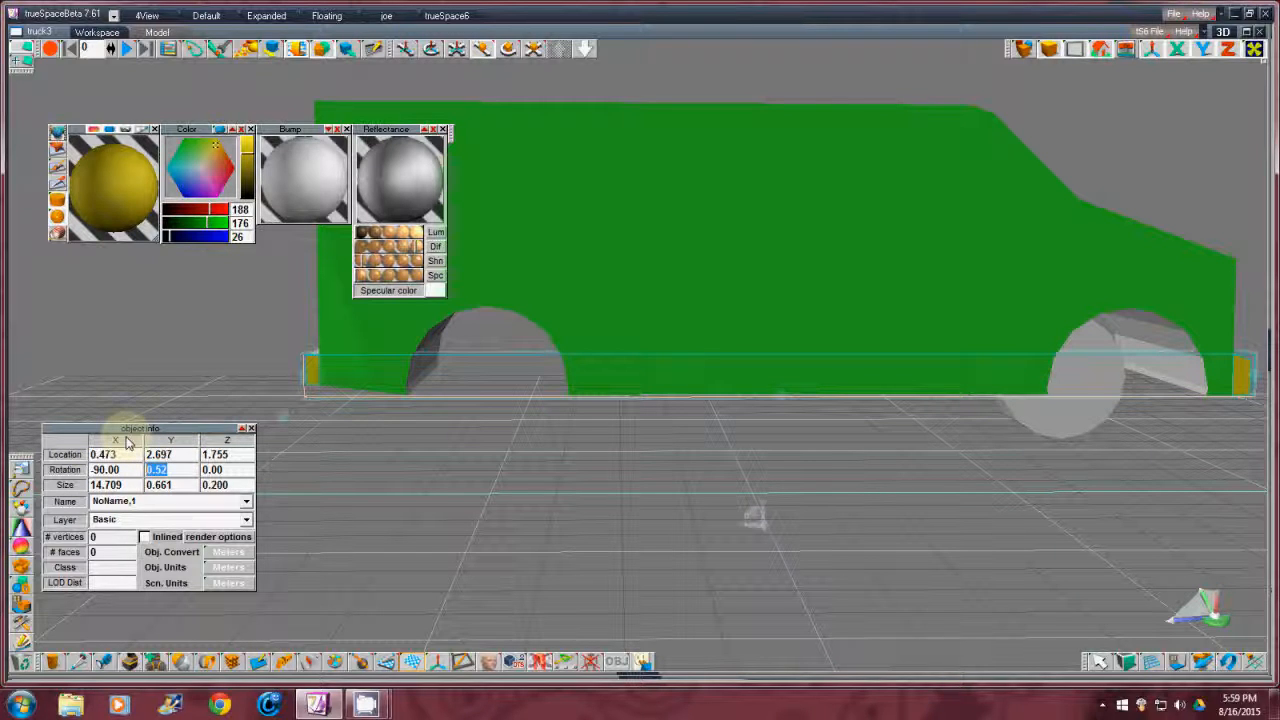
type("0")
key("Return")
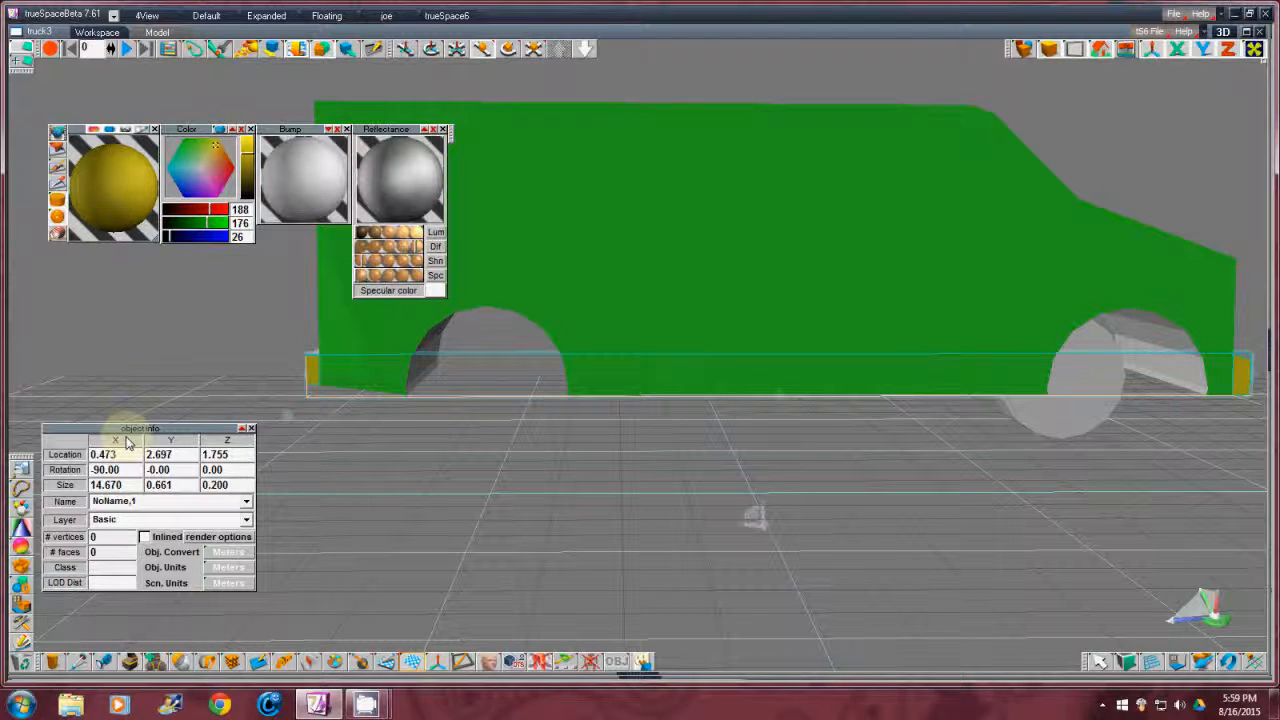
left_click(1101, 663)
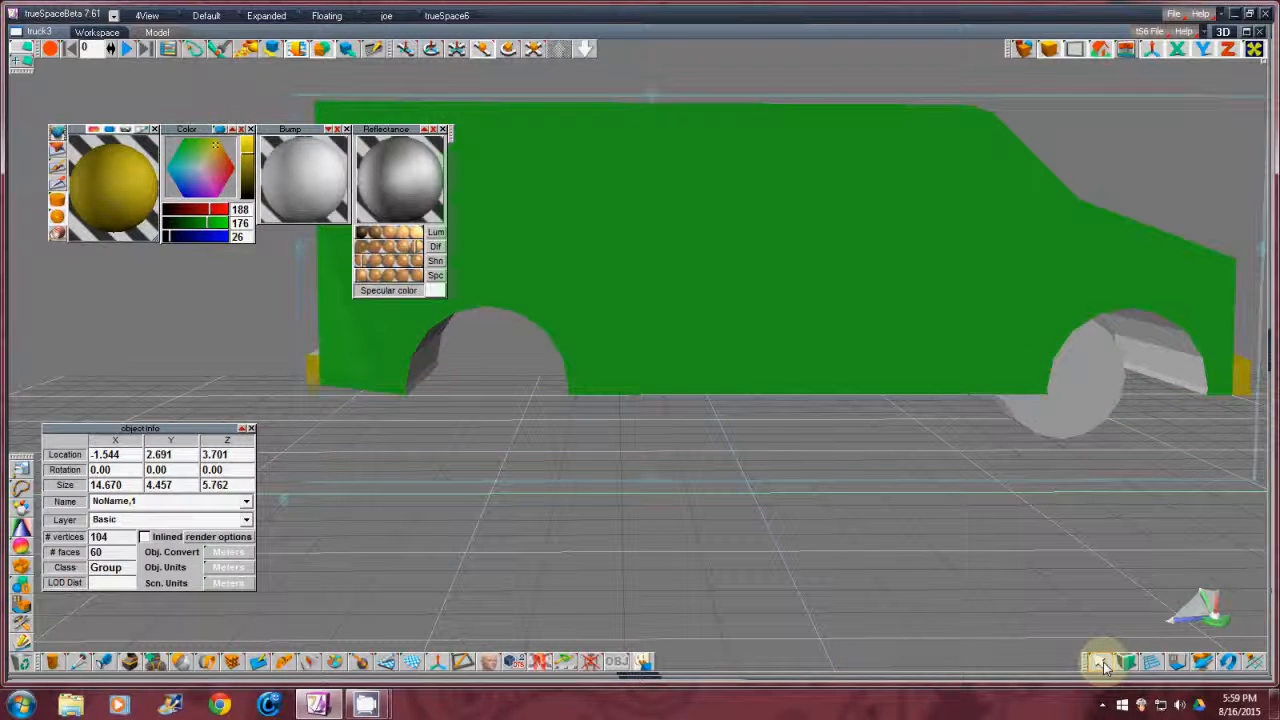
left_click(252, 428)
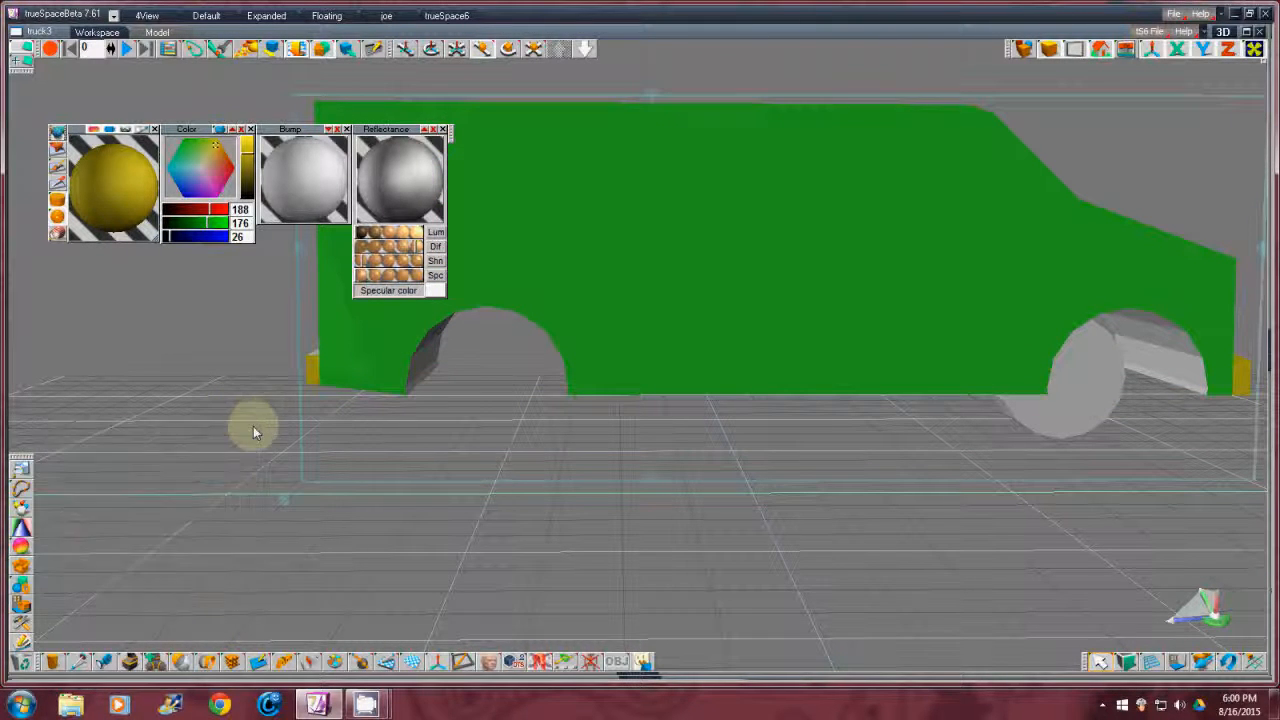
- Show the yellow bumper material in the UV Mapping Editor and shrink both of its tall outlines vertically to small rectangles
left_click(388, 664)
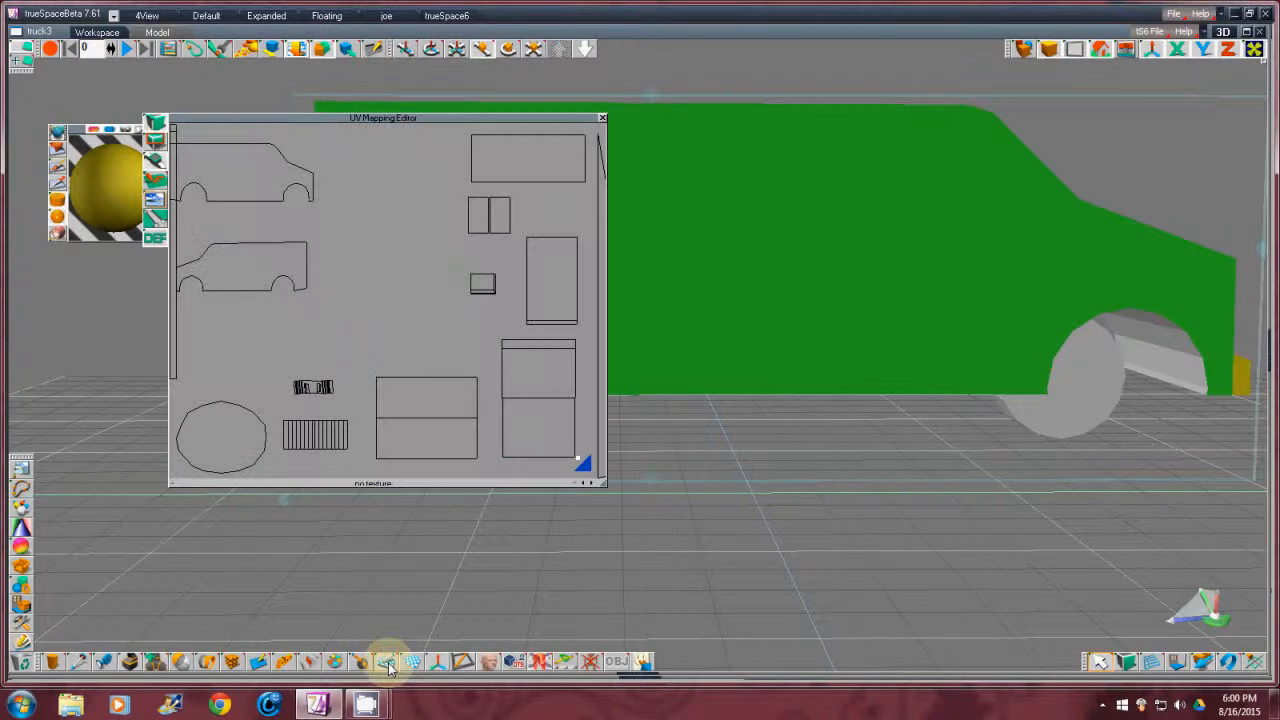
left_click(592, 483)
left_click(592, 484)
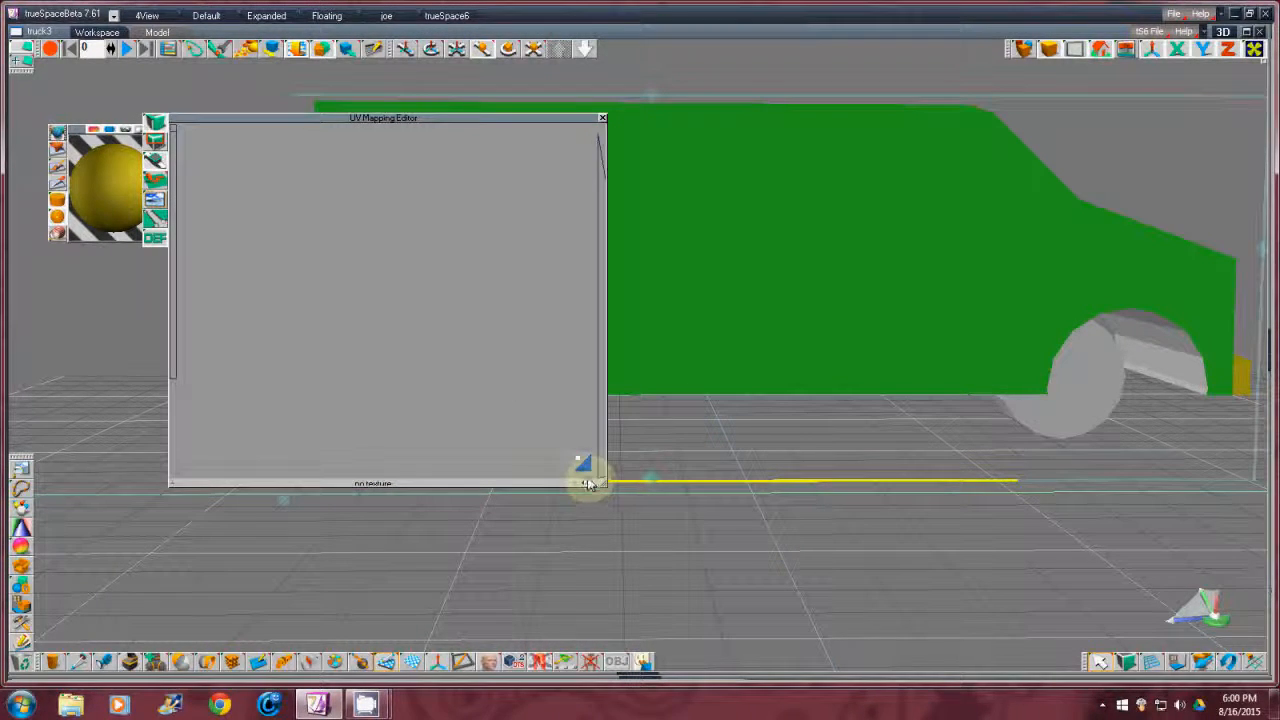
left_click_drag(584, 465, 584, 463)
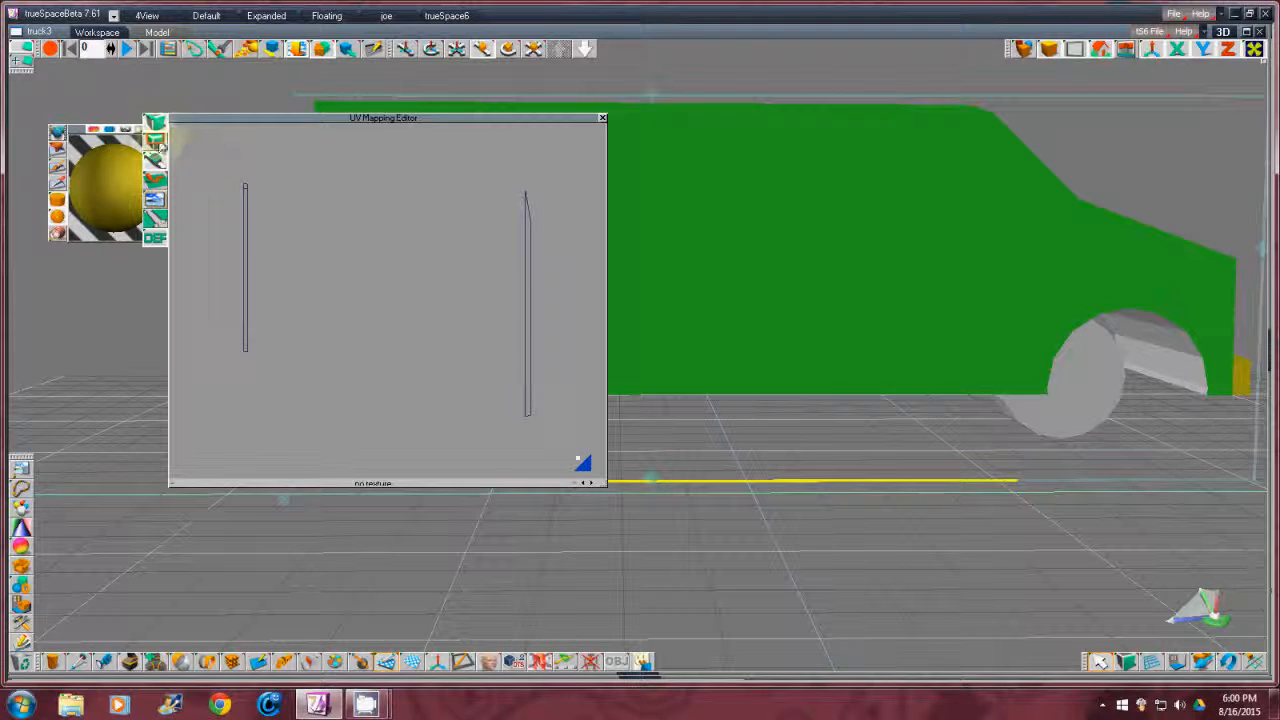
left_click_drag(204, 155, 586, 451)
left_click_drag(495, 181, 494, 181)
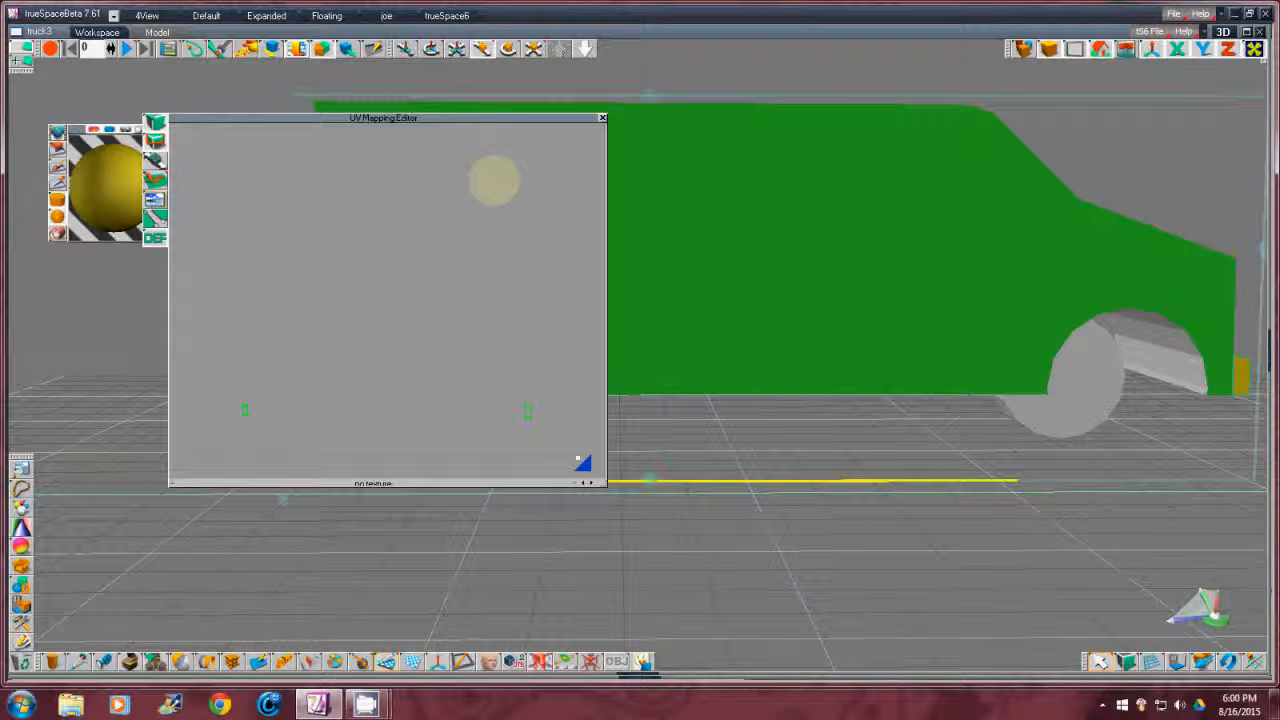
left_click_drag(494, 181, 494, 180)
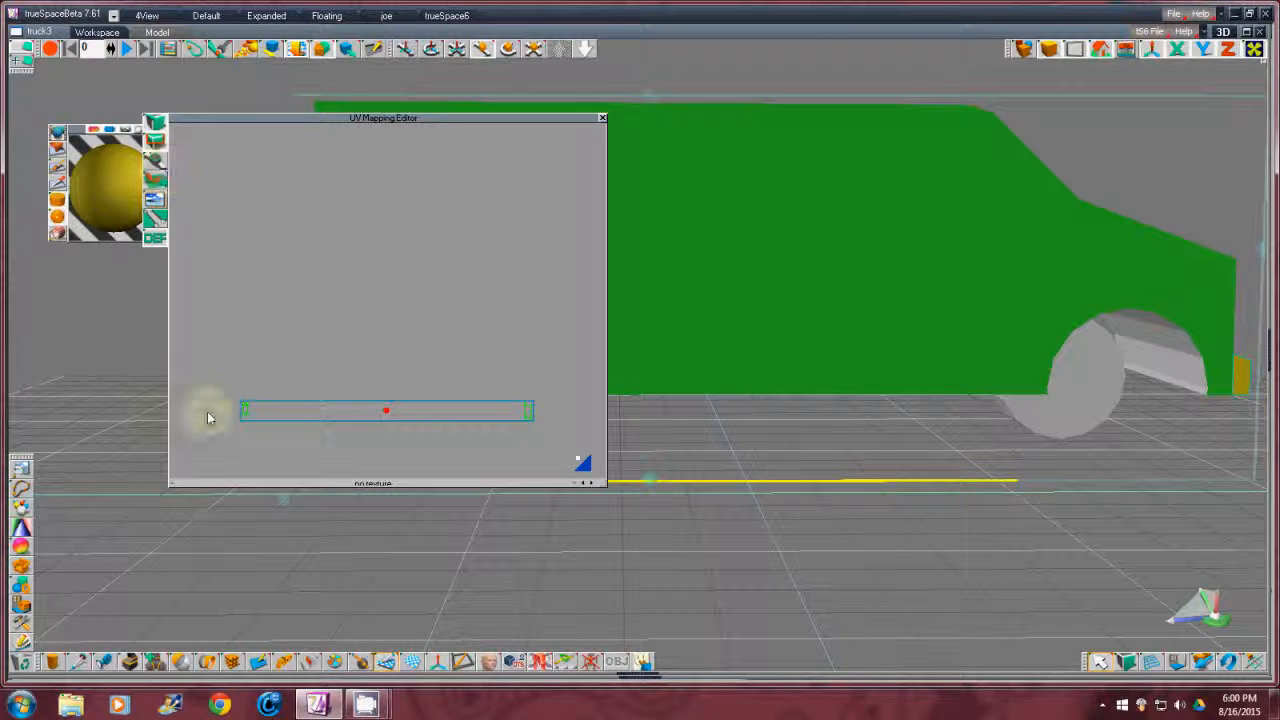
- Move the smaller bumper outline beside the larger one, shift both clear of the other parts, and display the main material's outlines
left_click_drag(213, 399, 253, 415)
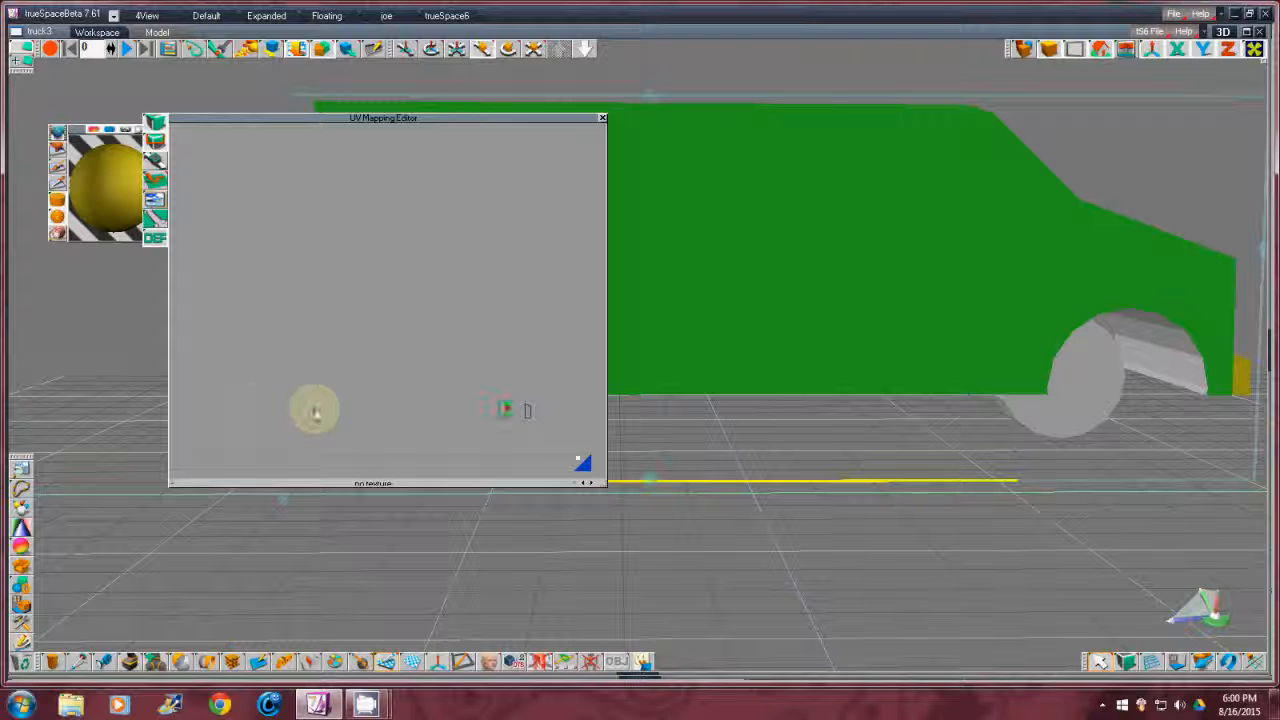
left_click_drag(481, 385, 516, 419)
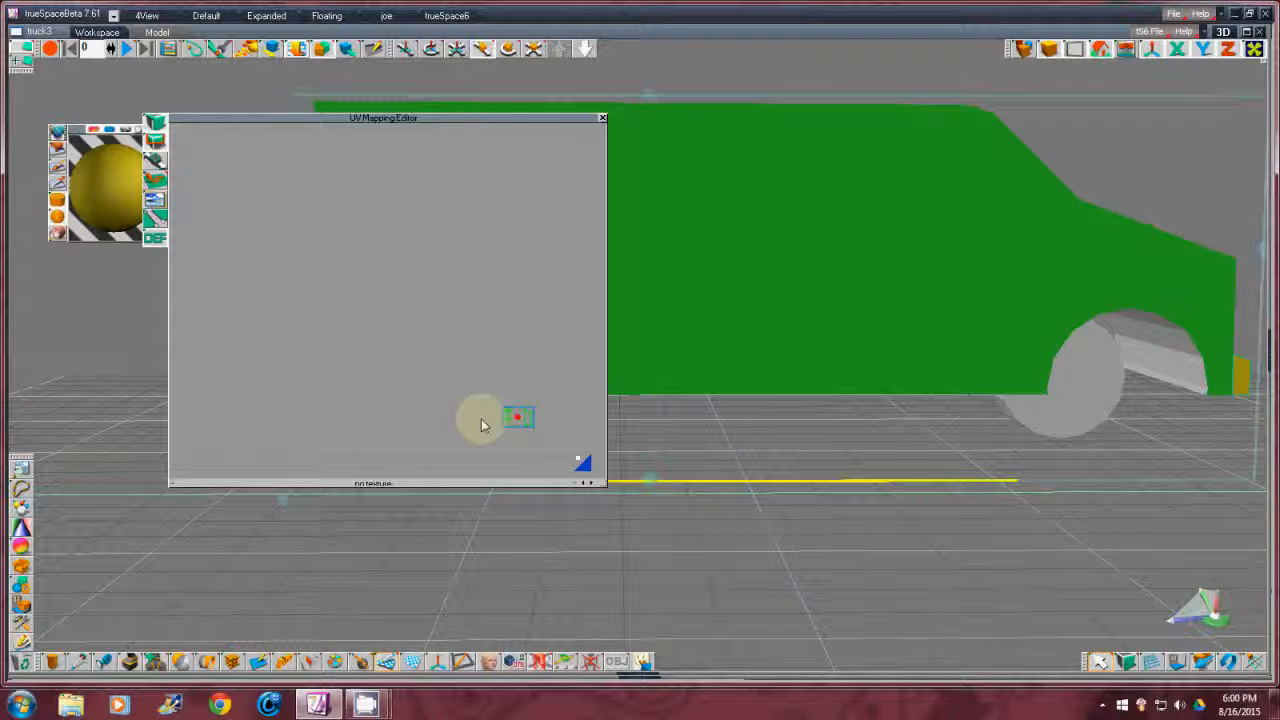
left_click(585, 483)
left_click(585, 483)
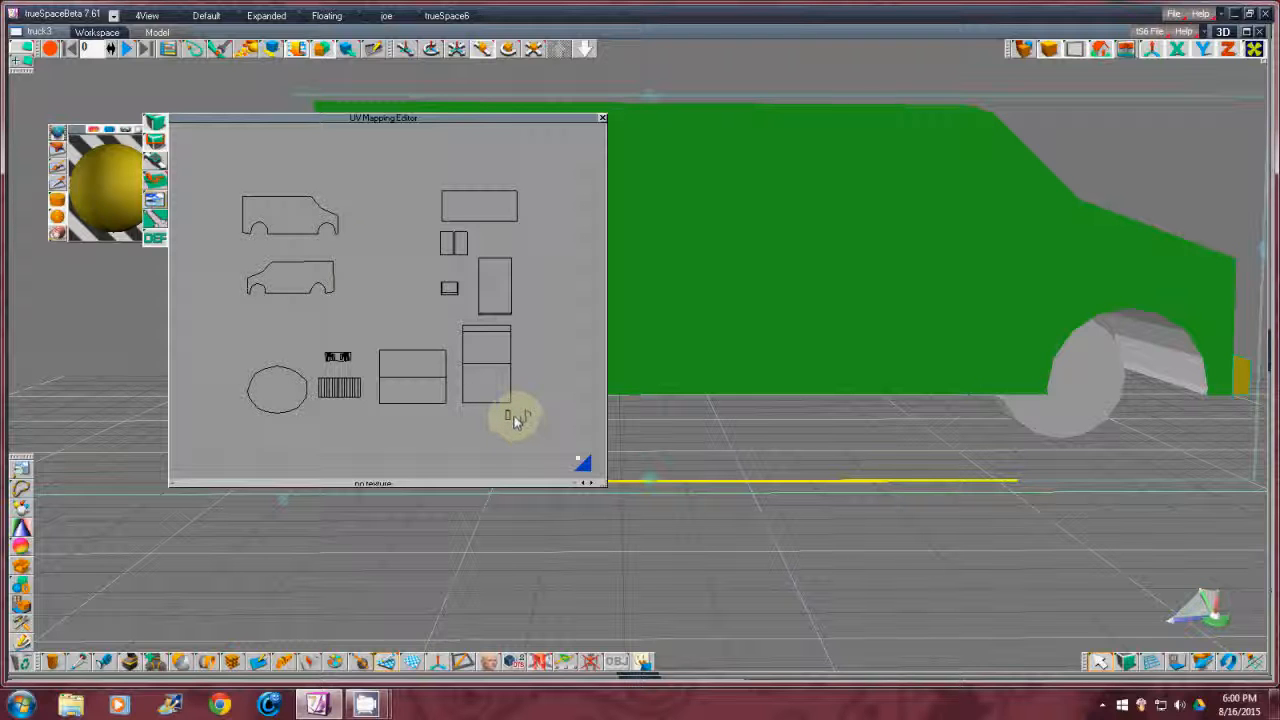
- Try red and cyan as the display colour of the UV outlines
left_click(157, 241)
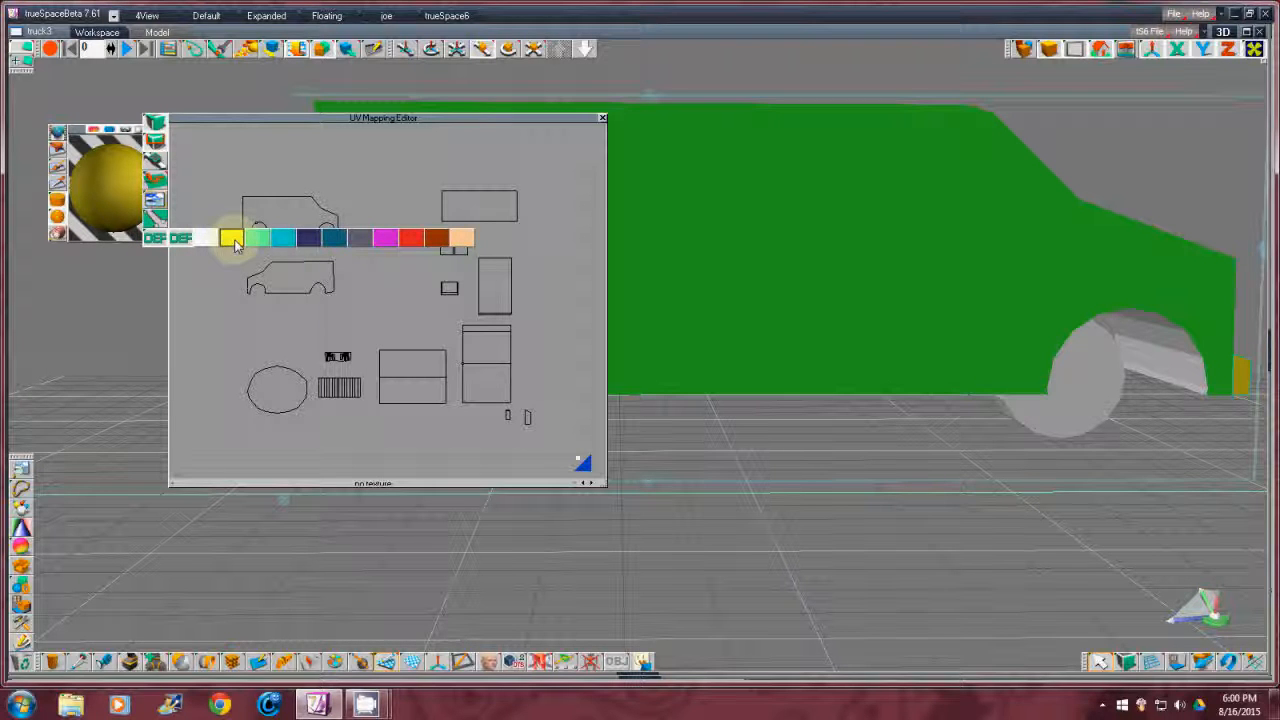
left_click(405, 243)
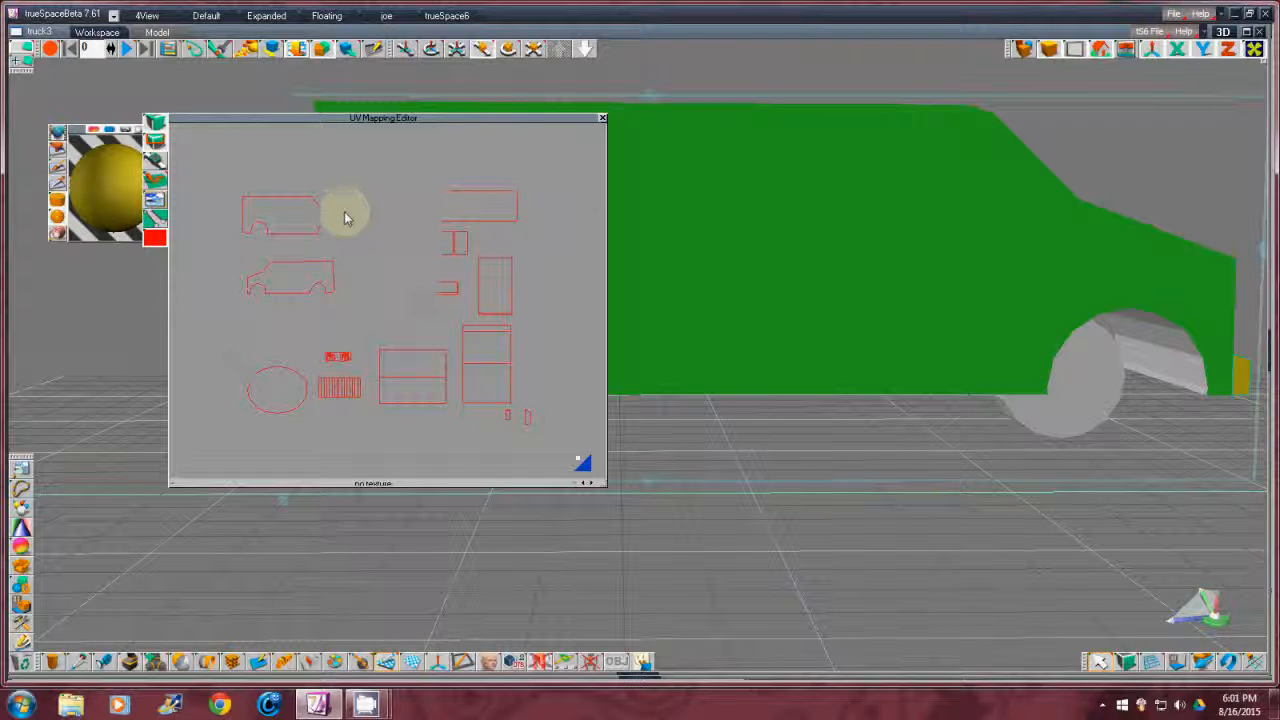
left_click(157, 243)
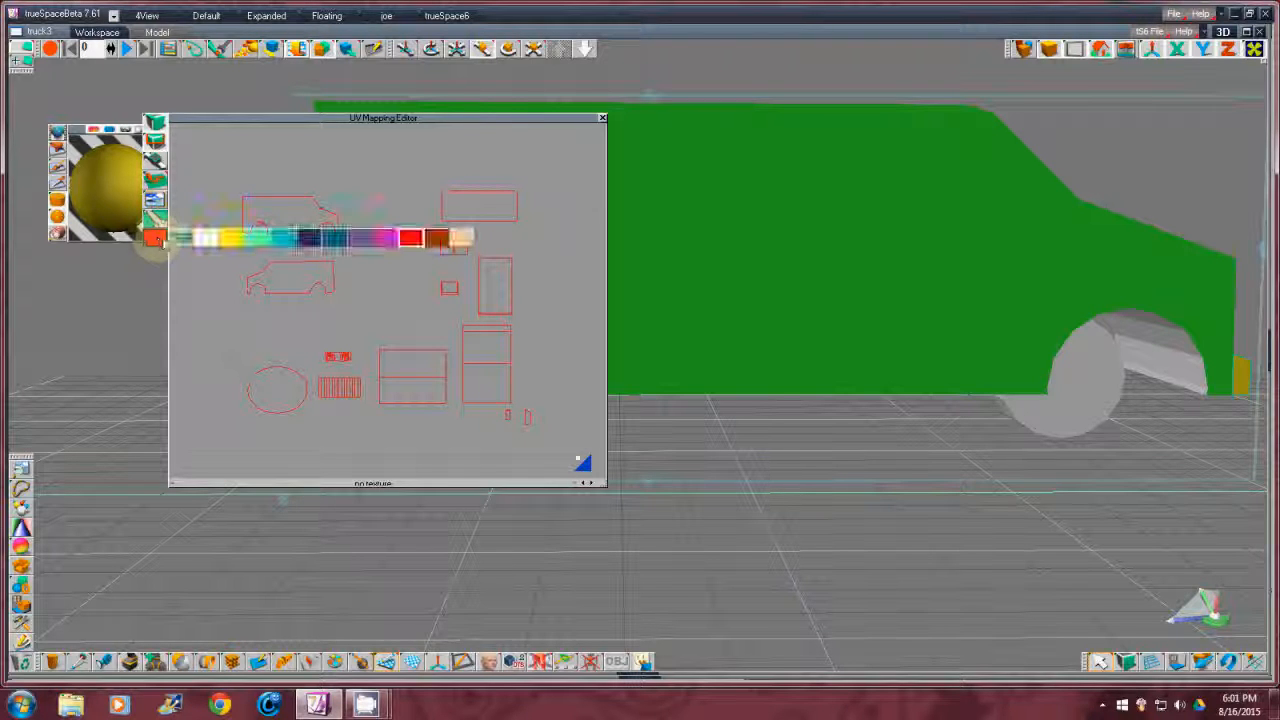
left_click(281, 240)
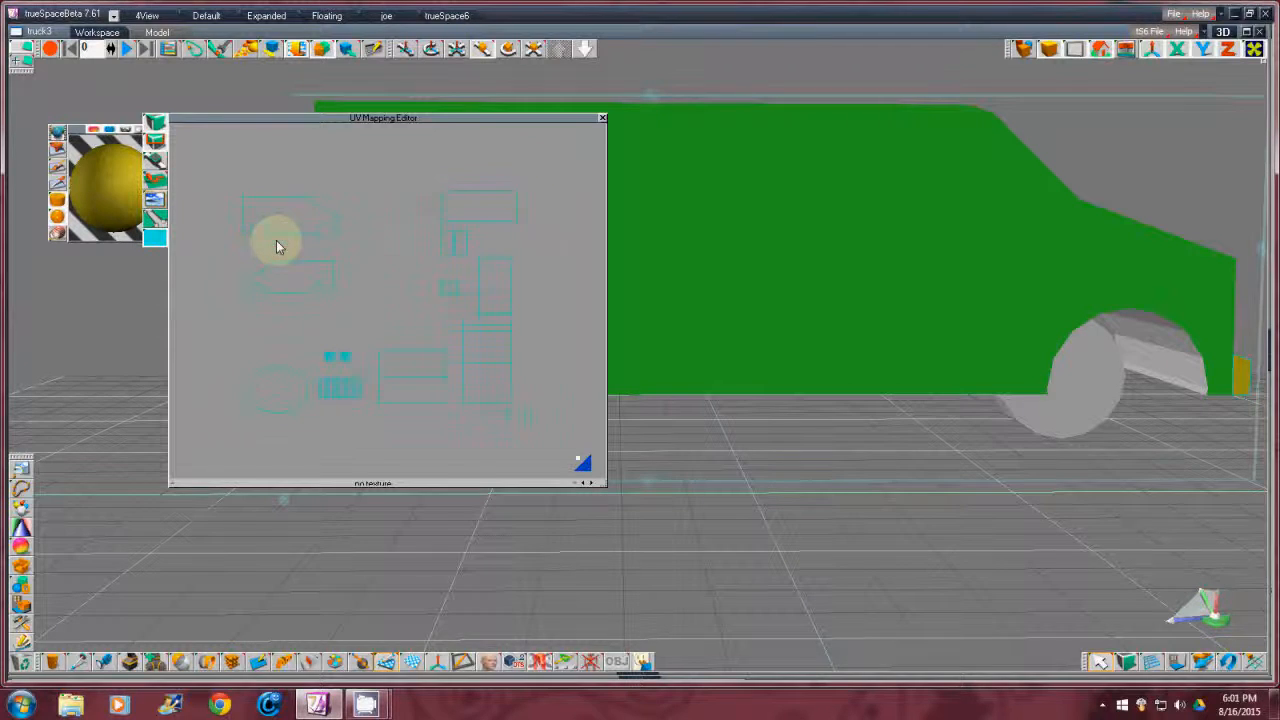
- Set the UV outline display colour to slate grey and close the UV Mapping Editor
left_click(155, 238)
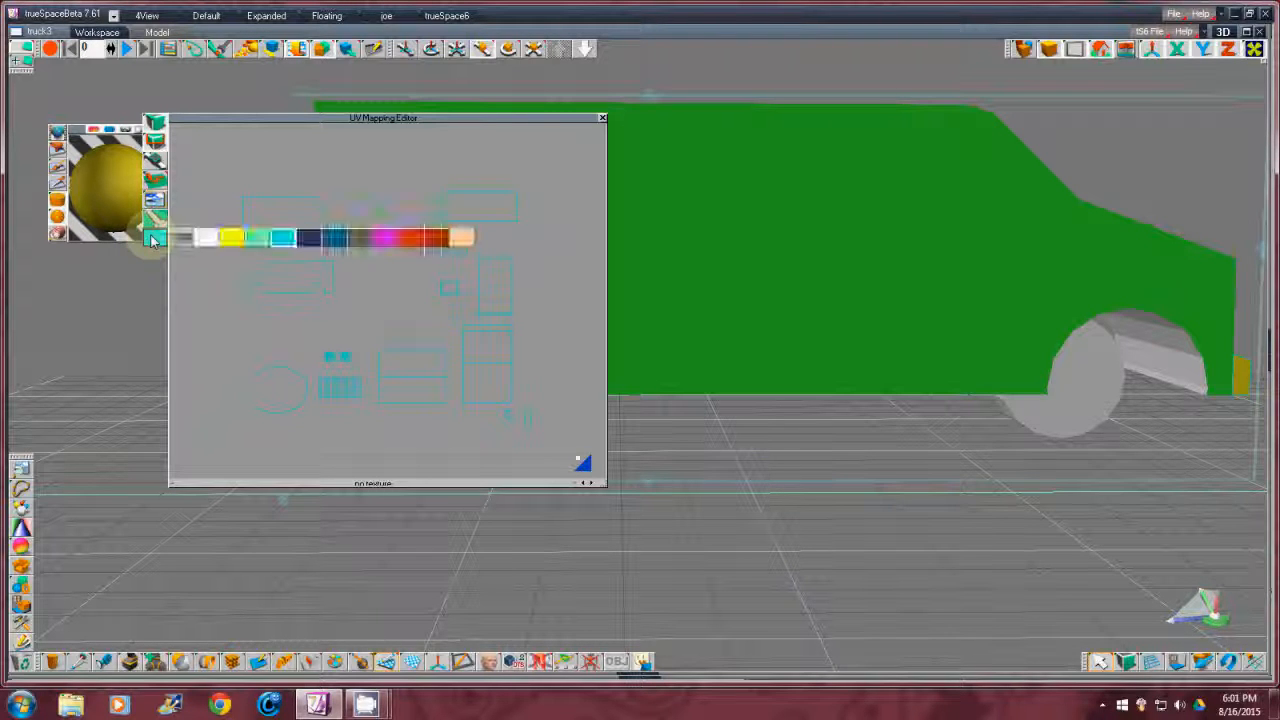
left_click(356, 238)
left_click_drag(295, 276, 313, 298)
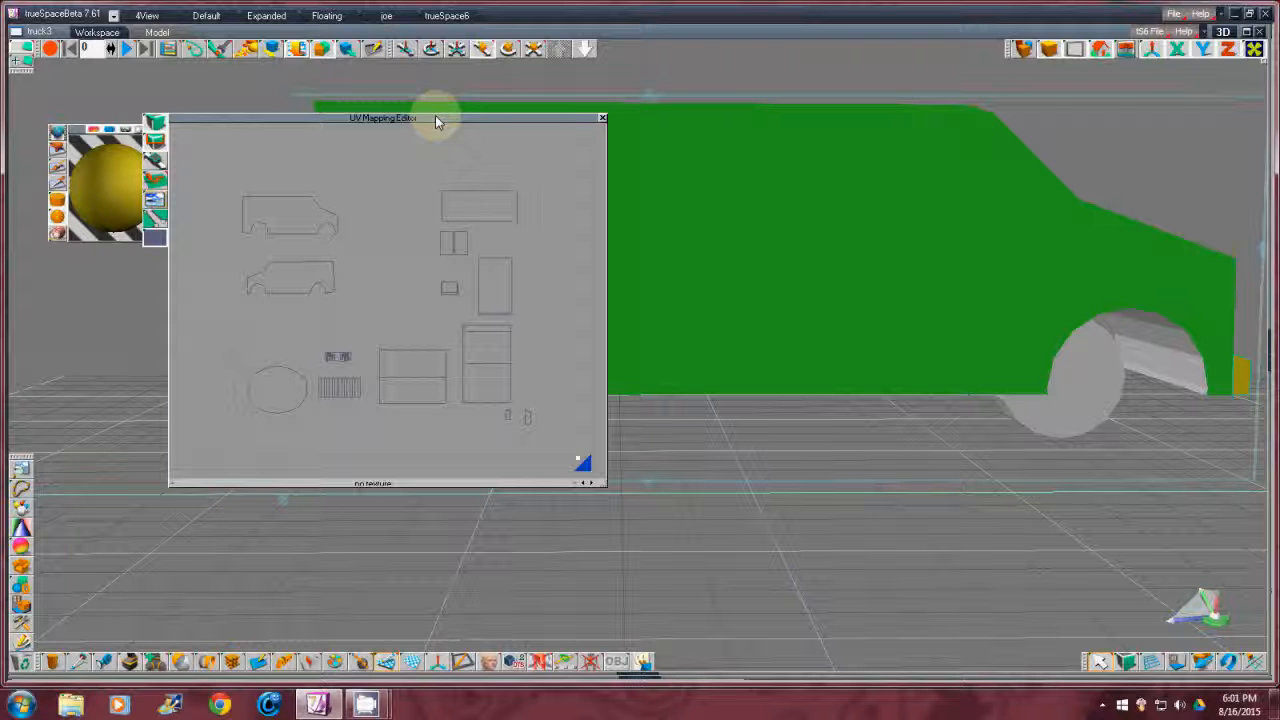
left_click_drag(435, 117, 465, 172)
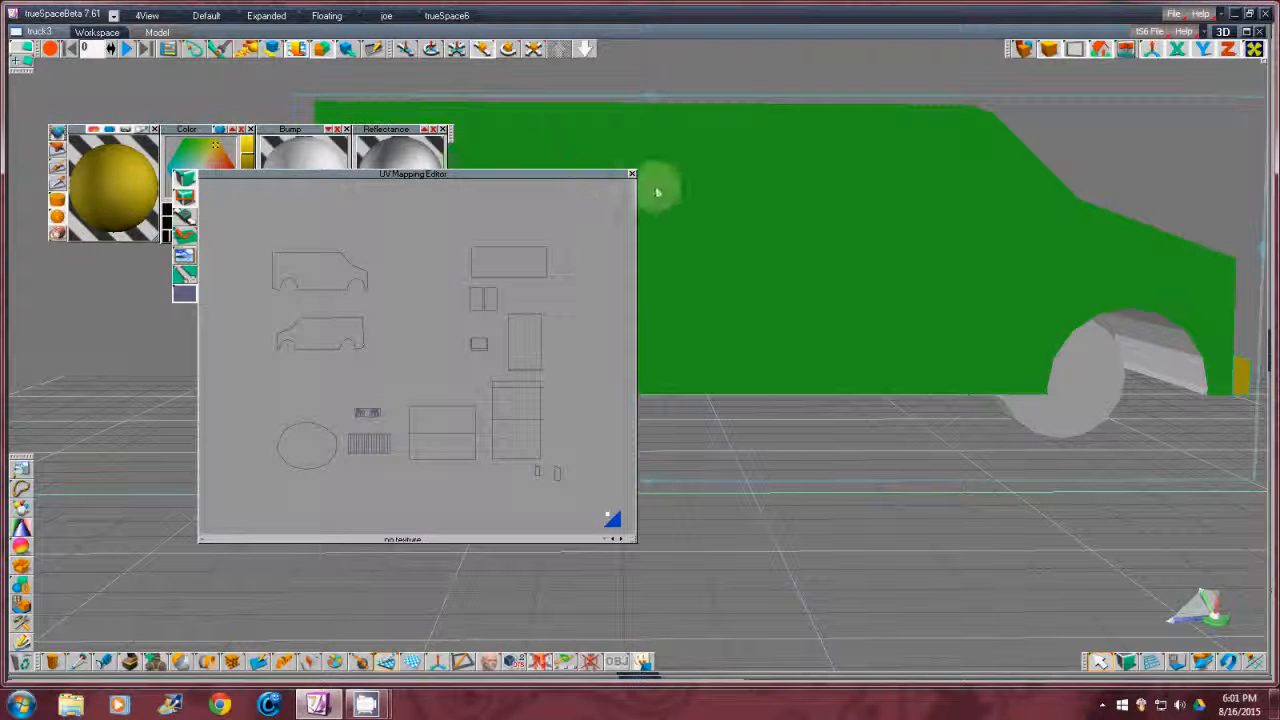
left_click(631, 174)
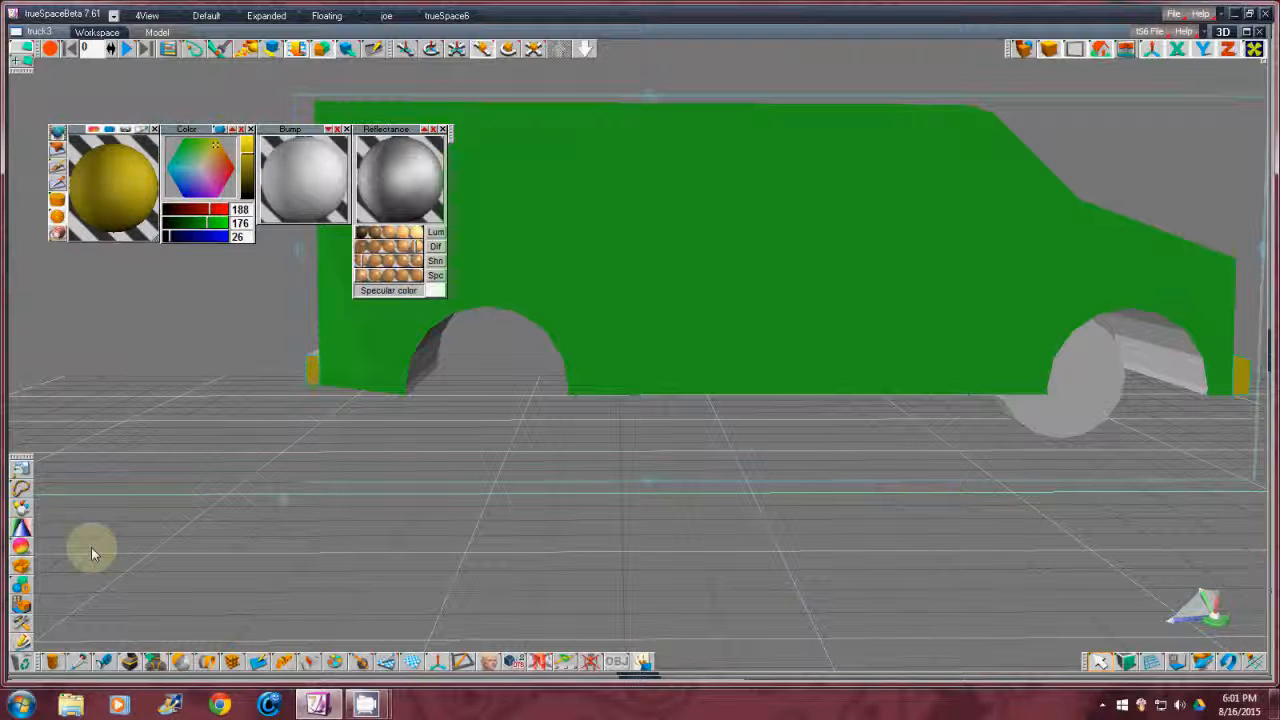
- Apply the blue-green checker2 texture from the image library to the whole truck as its colour, and close the Image Browser
left_click(21, 465)
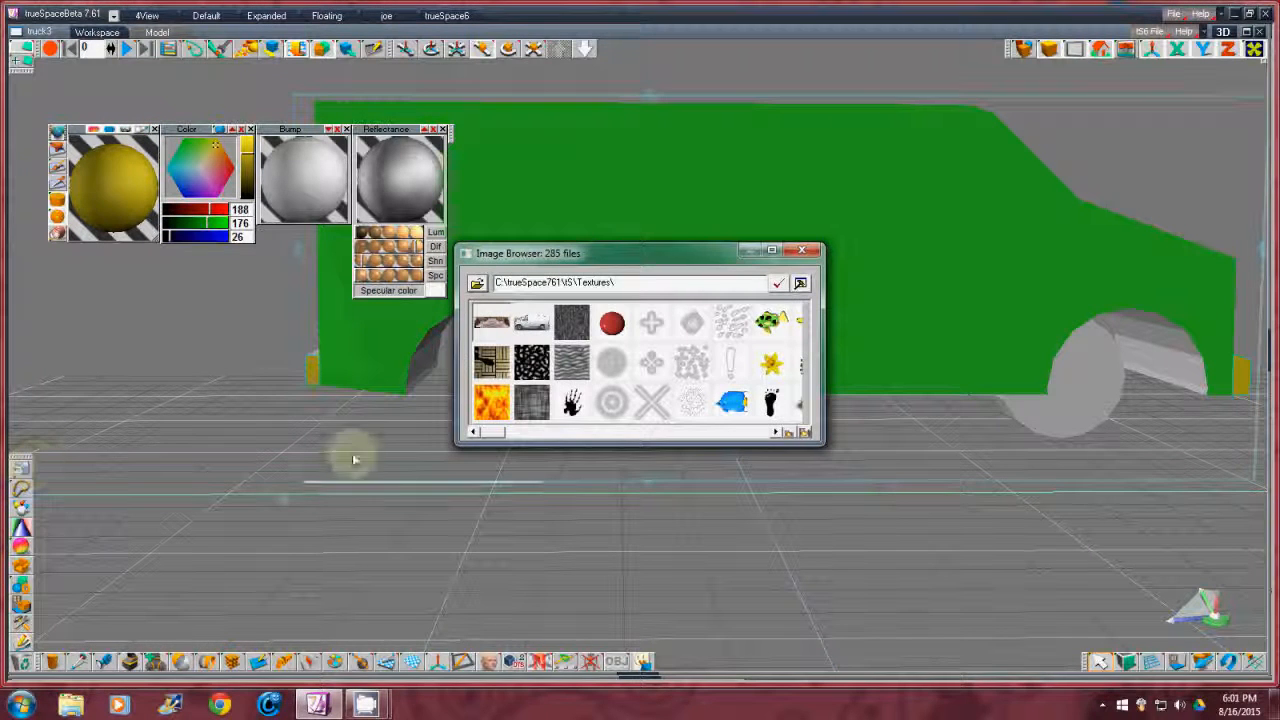
left_click_drag(500, 434, 538, 436)
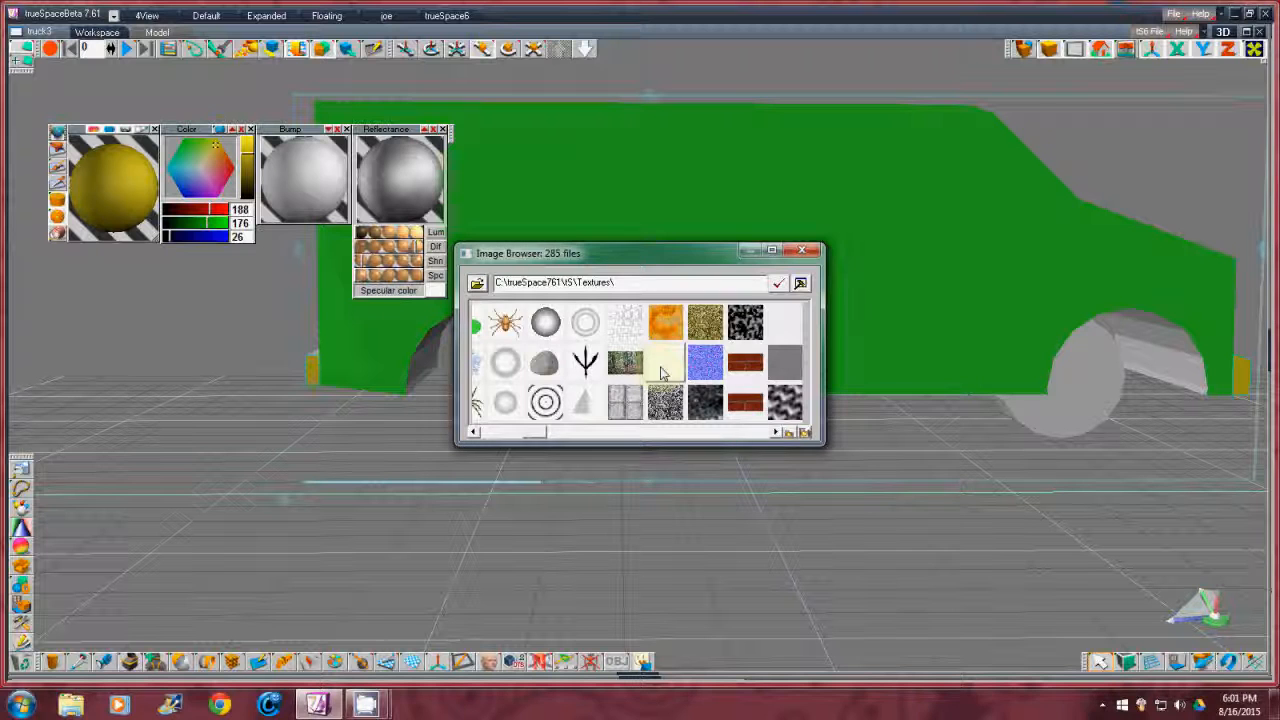
left_click_drag(514, 434, 544, 434)
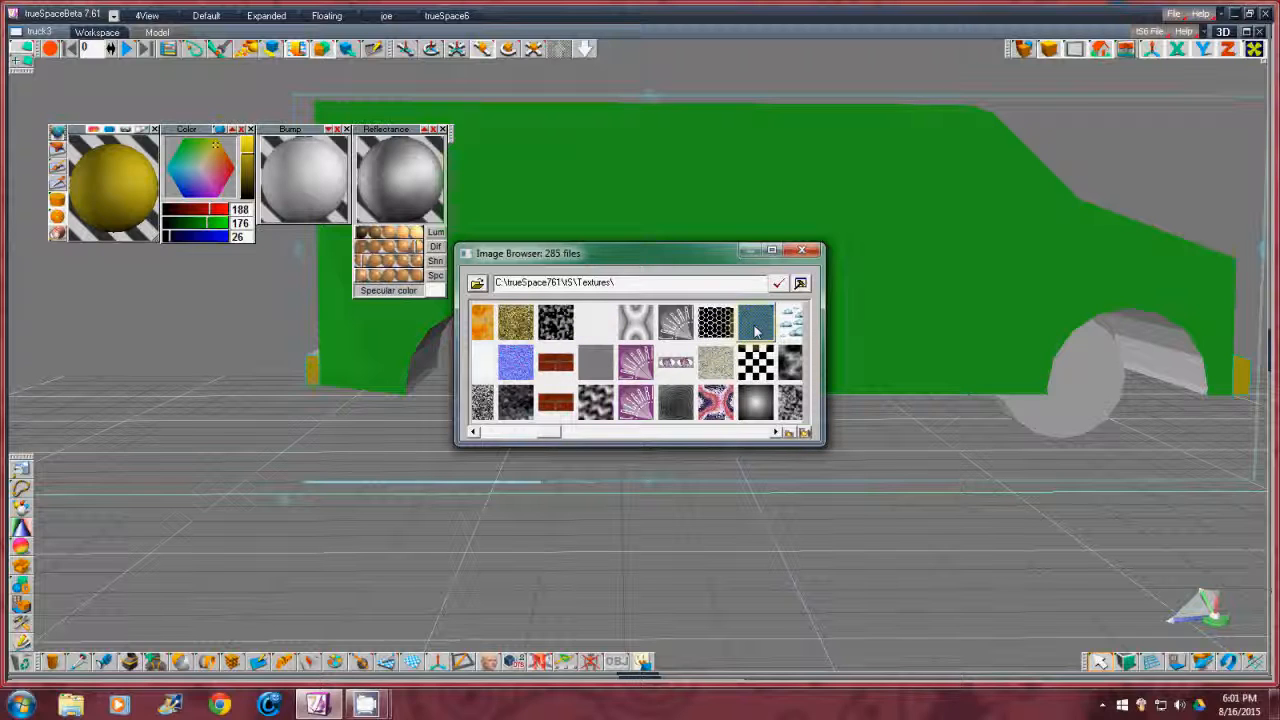
left_click_drag(756, 331, 103, 170)
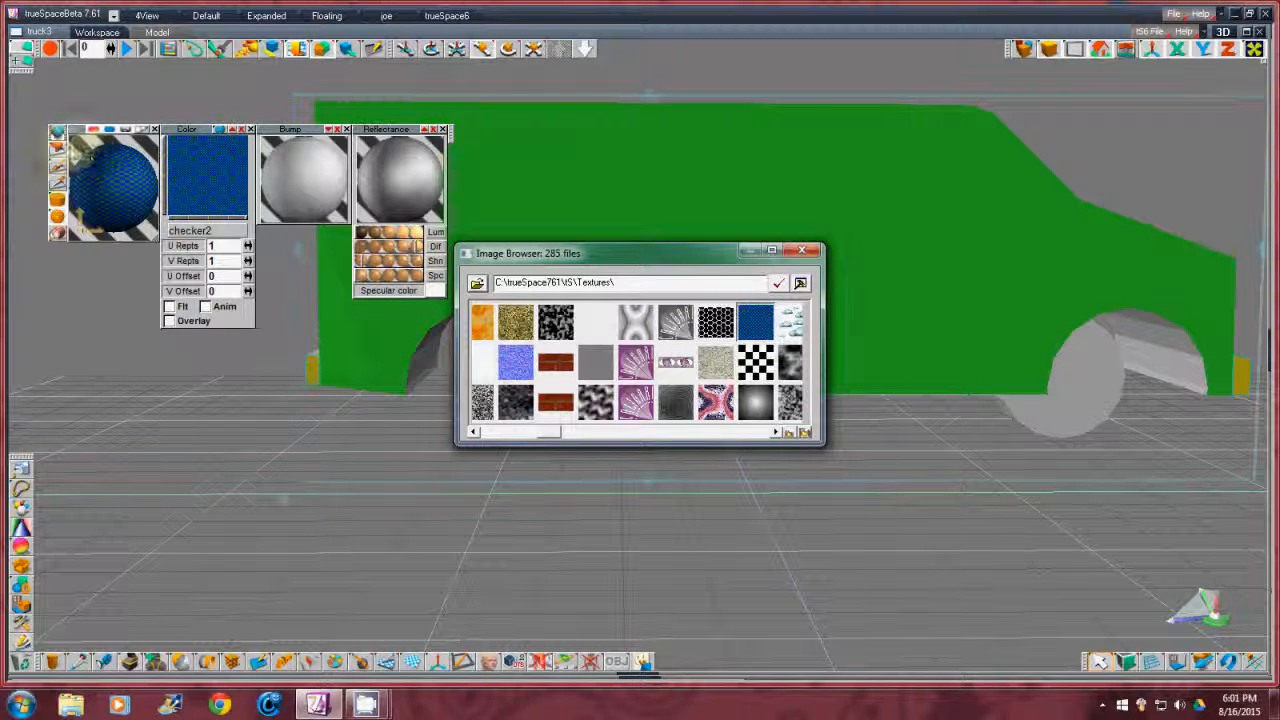
left_click(57, 150)
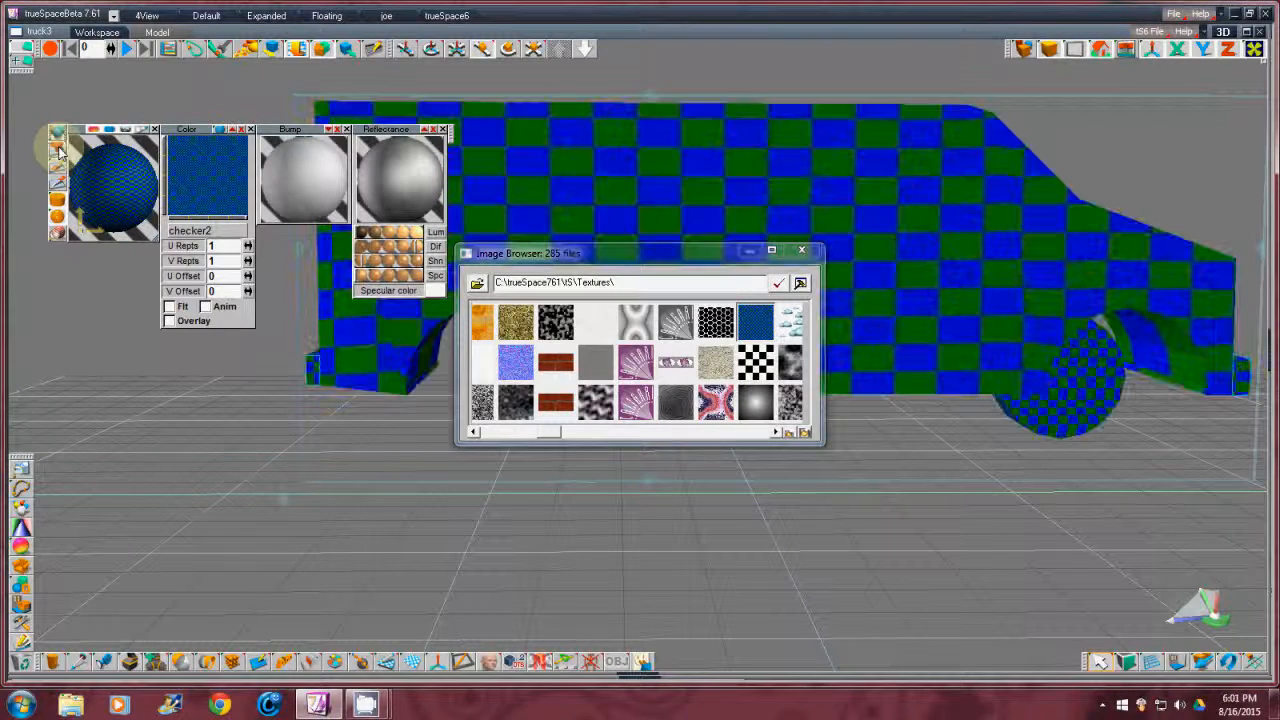
left_click(808, 251)
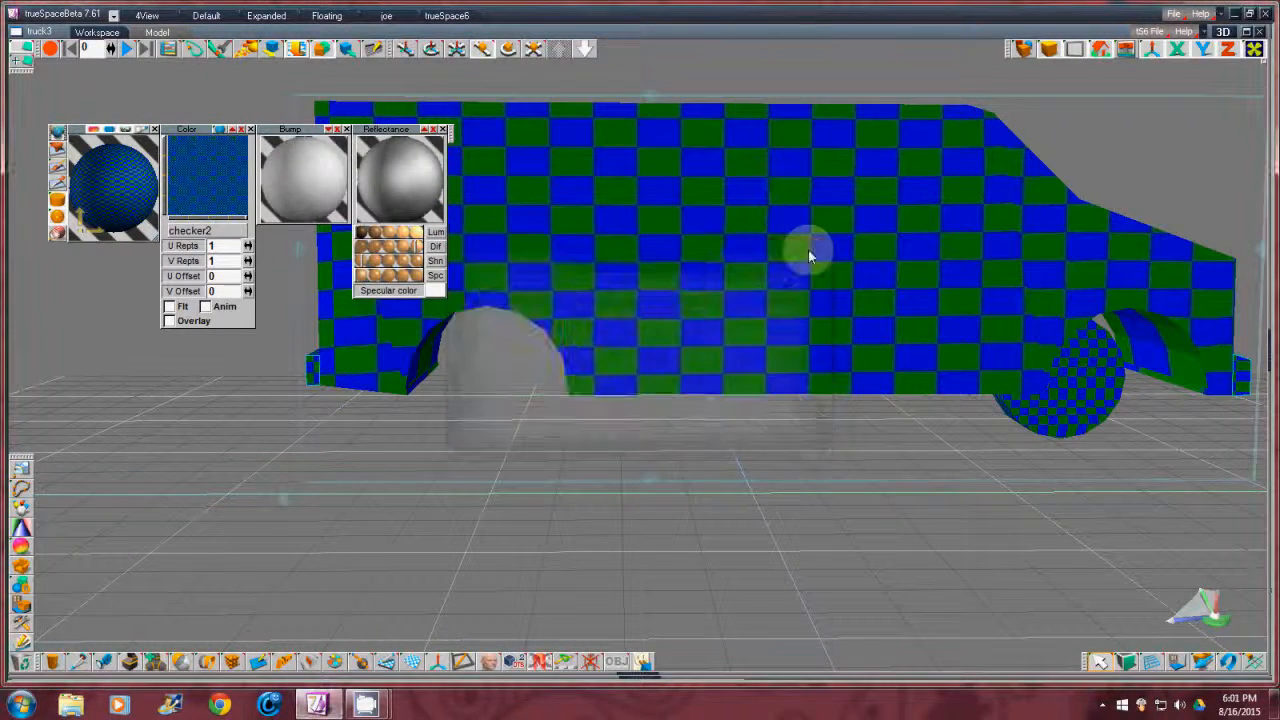
- Open the UV Mapping Editor over the checker image, try red outlines, and set the UV outline display colour to white
left_click(387, 664)
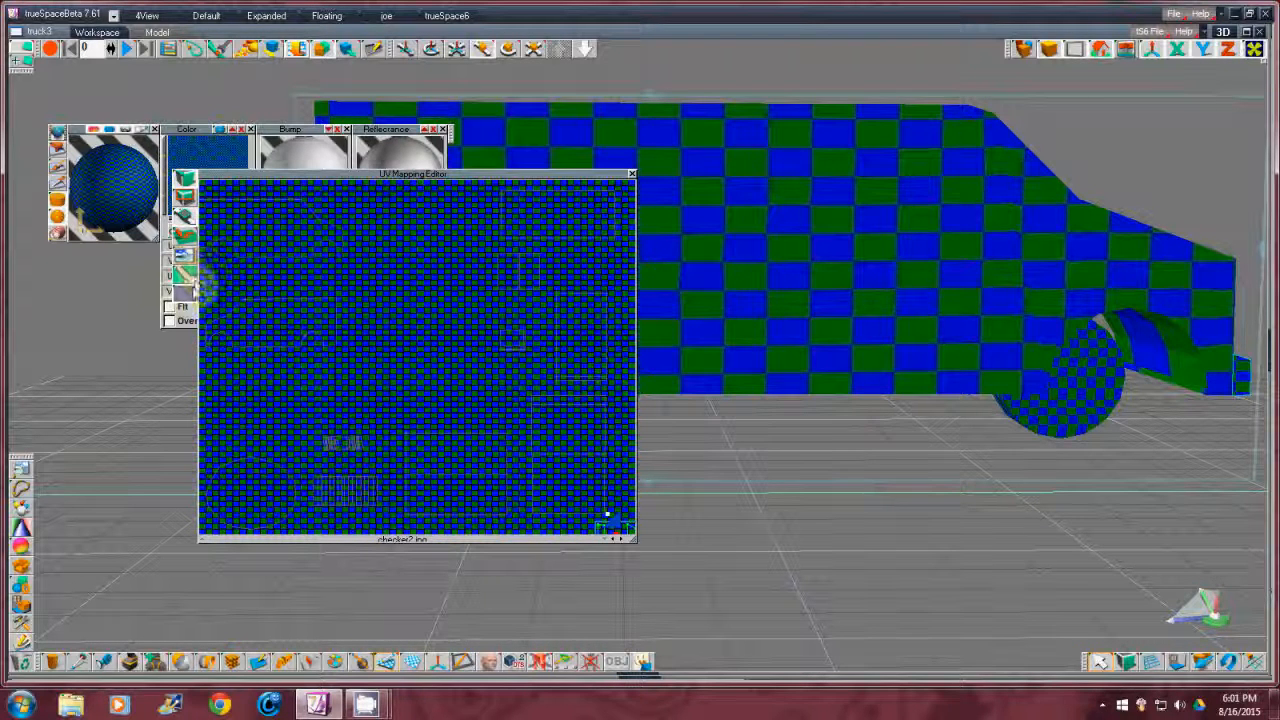
left_click(193, 295)
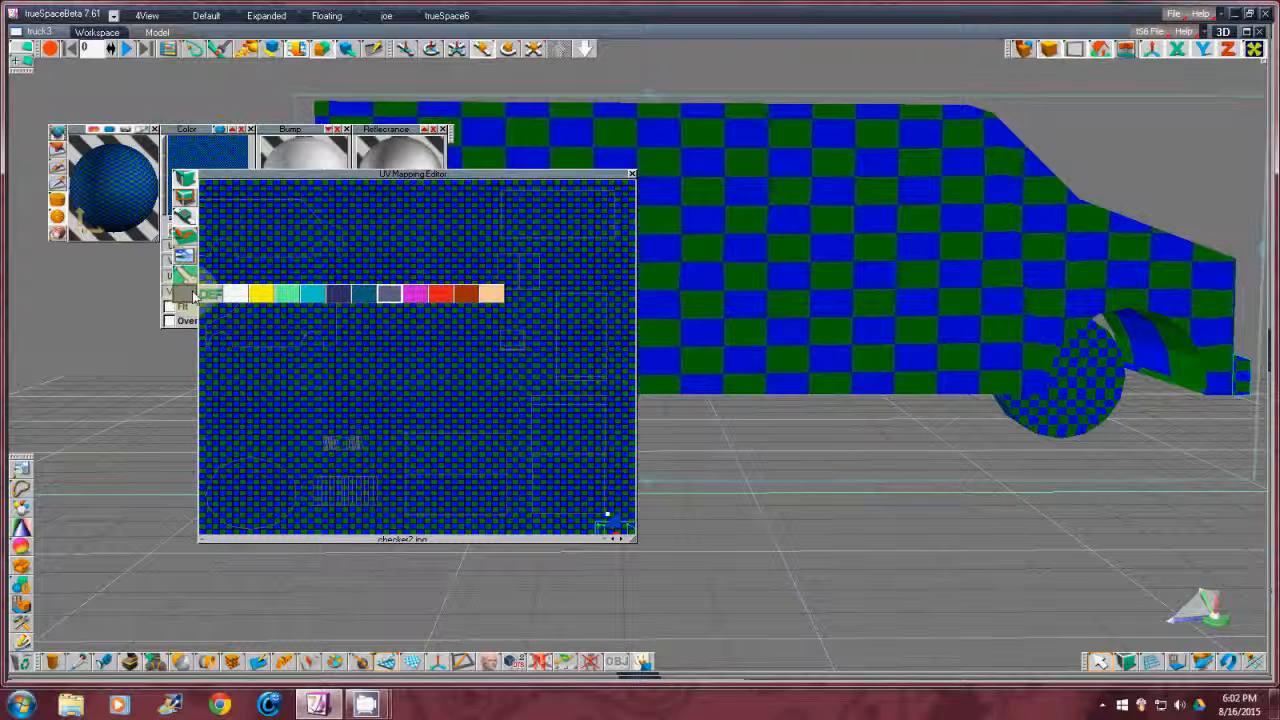
left_click(445, 294)
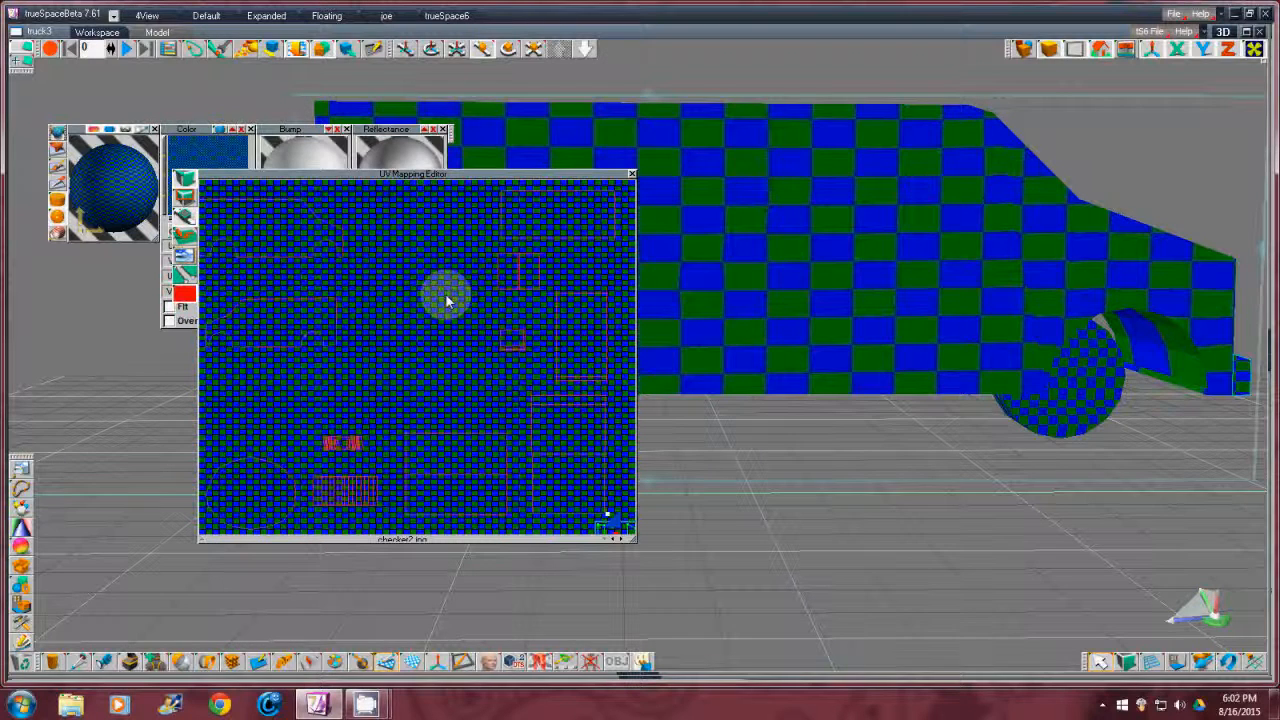
left_click(193, 295)
left_click(238, 293)
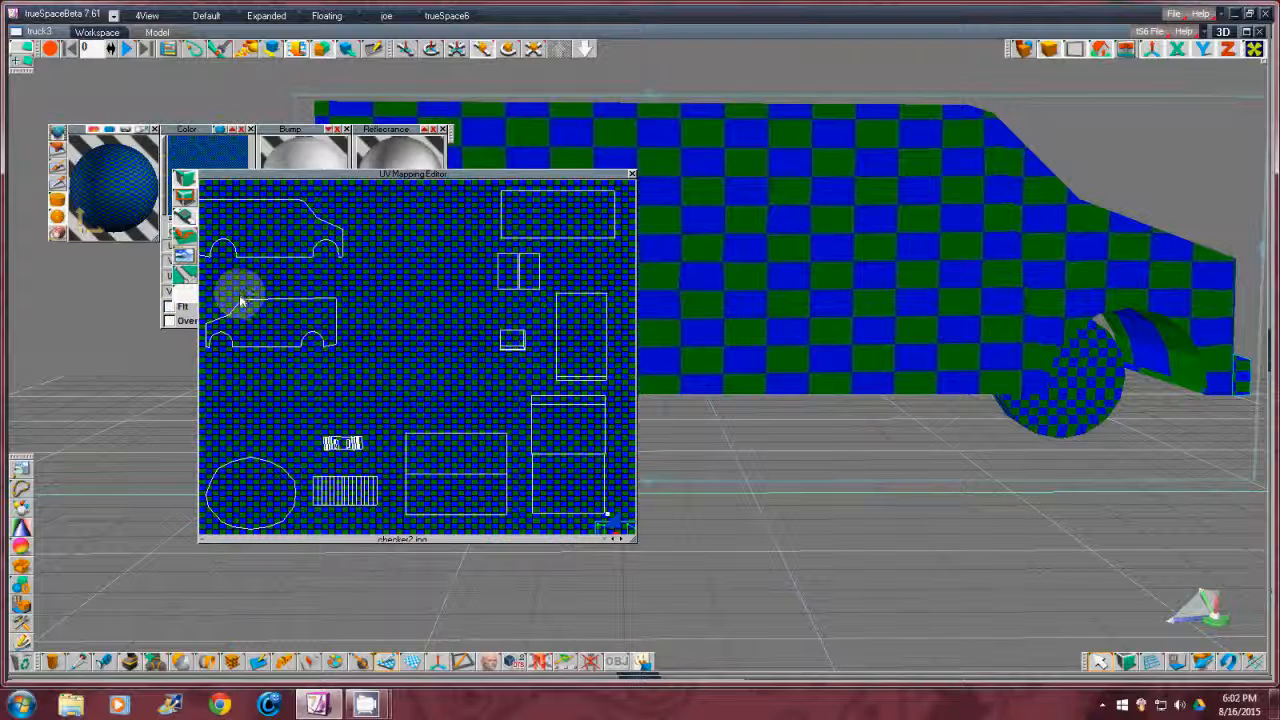
- Select the round wheel outline in the UV map and move it slightly upward
left_click_drag(619, 533, 594, 514)
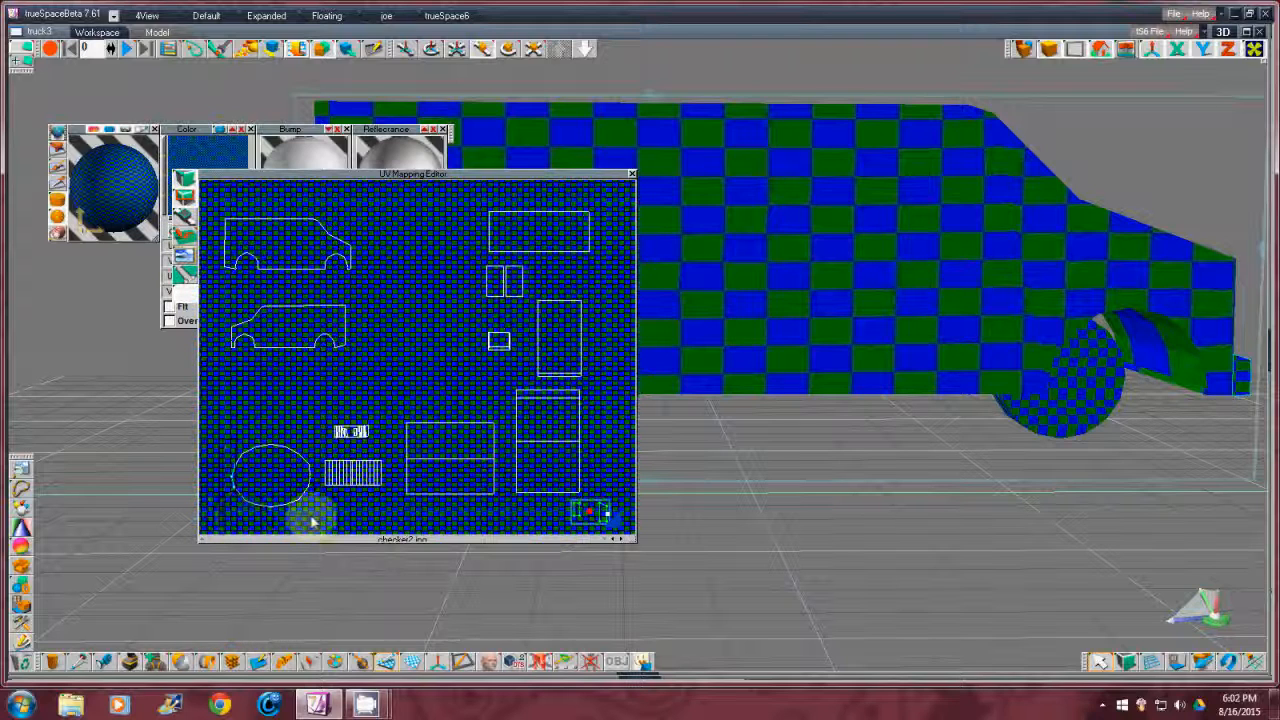
left_click(280, 512)
left_click_drag(278, 514, 278, 503)
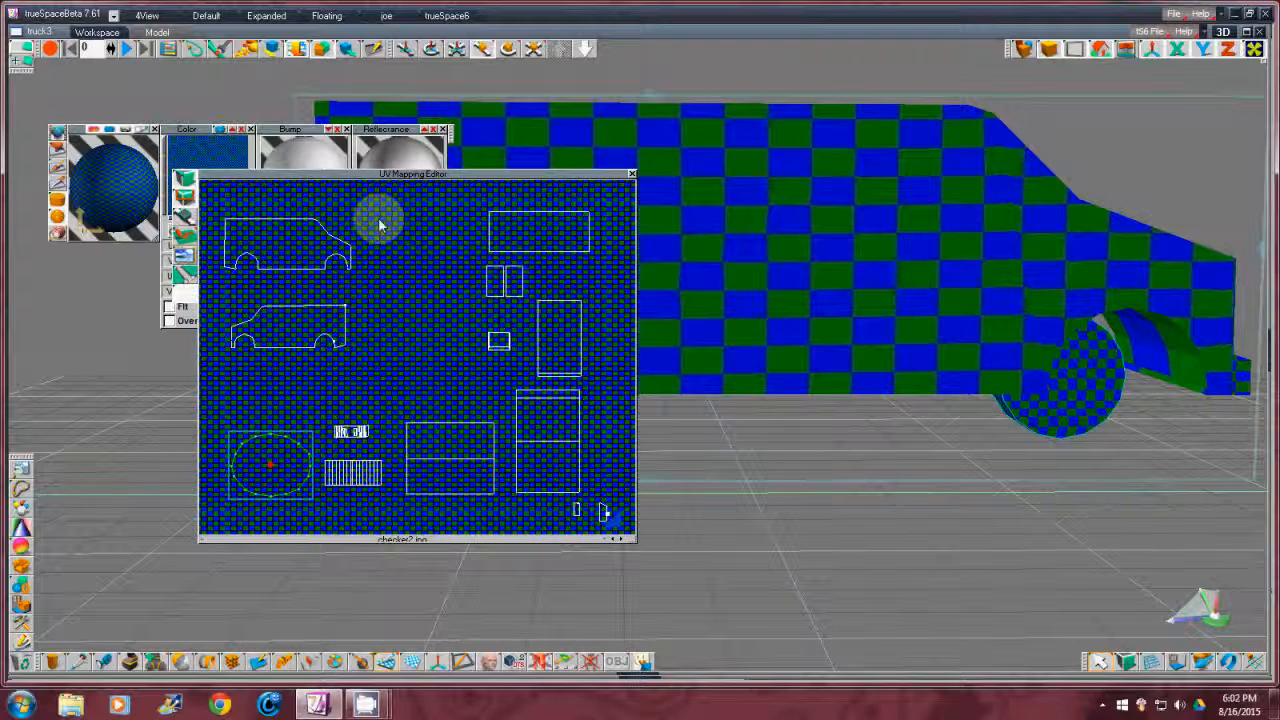
- Try to move both truck side outlines to the right together in the UV map, and undo the move
left_click_drag(384, 209, 222, 356)
left_click_drag(339, 341, 349, 294)
left_click(466, 434)
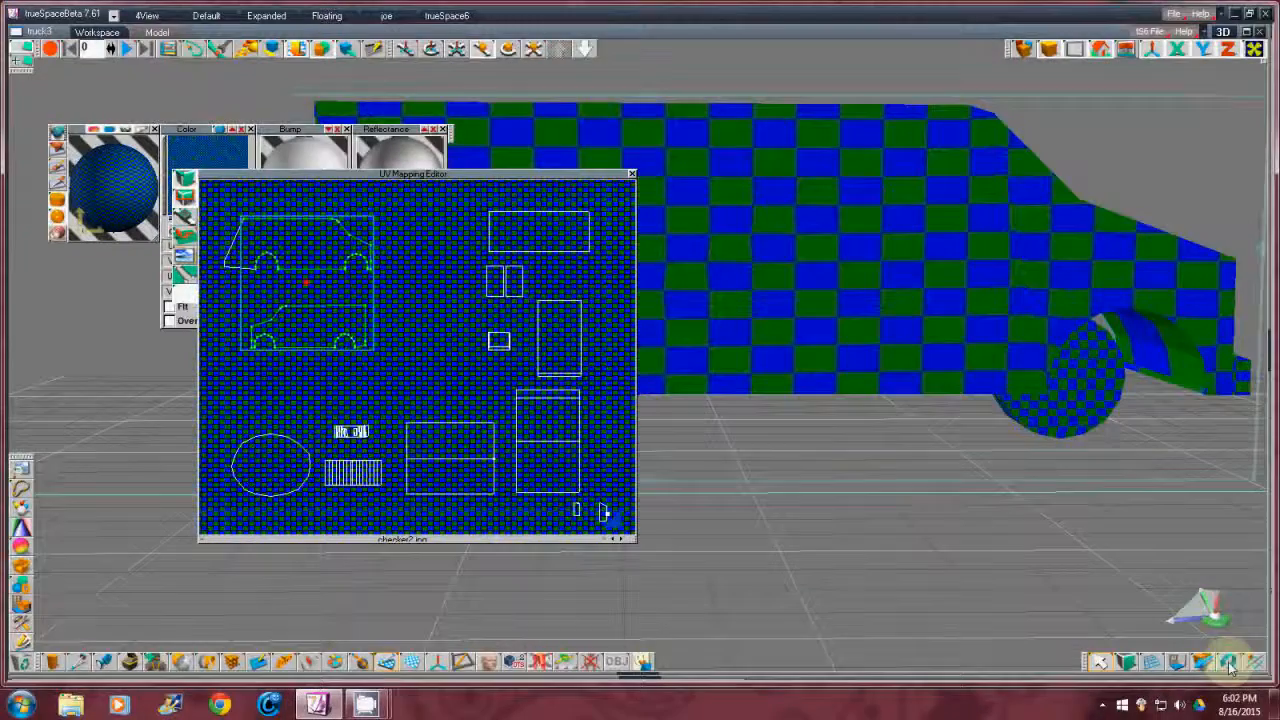
key("ctrl+z")
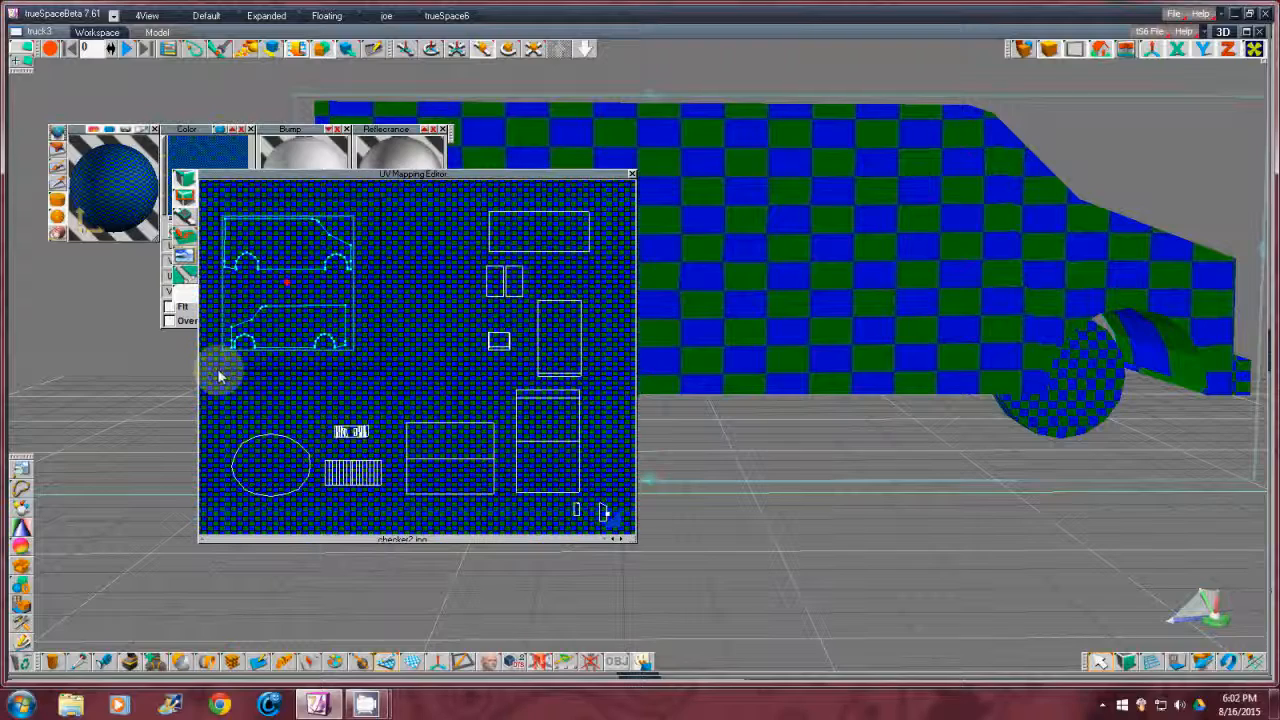
- Shift both complete truck side outlines to the right in the UV map, and open and cancel the dialog for saving the UV image
left_click_drag(216, 368, 357, 283)
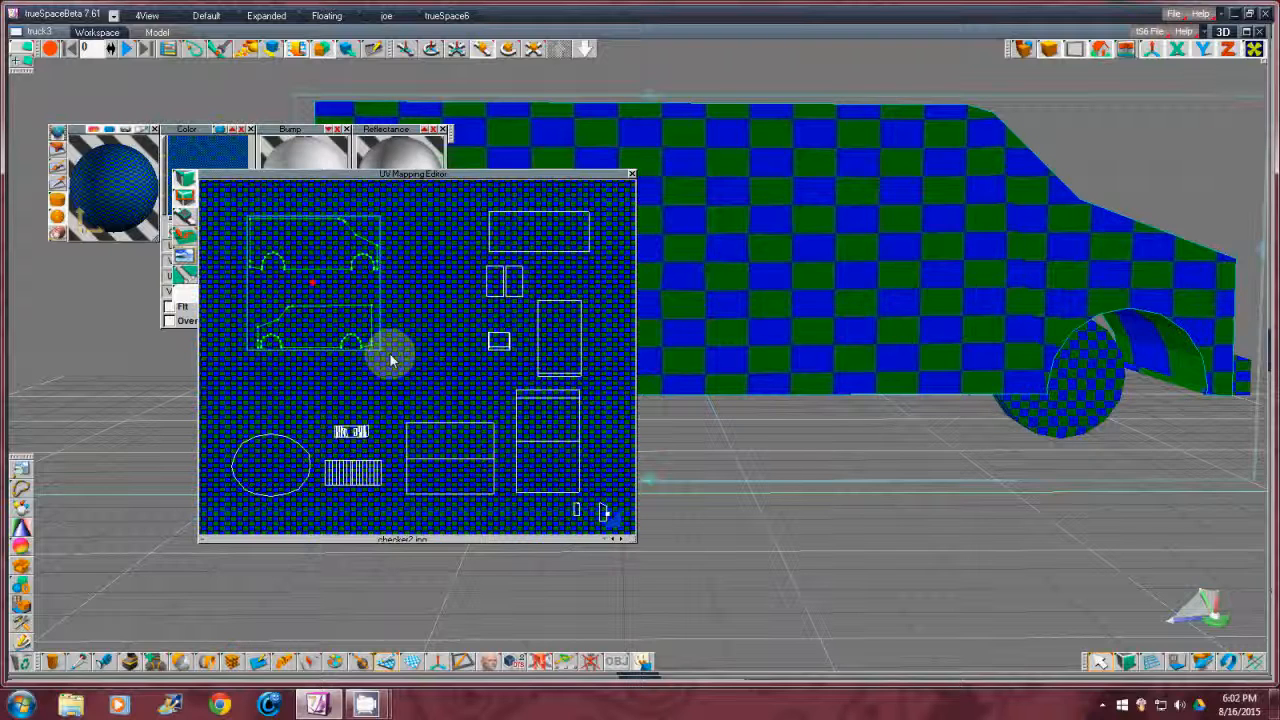
left_click(191, 257)
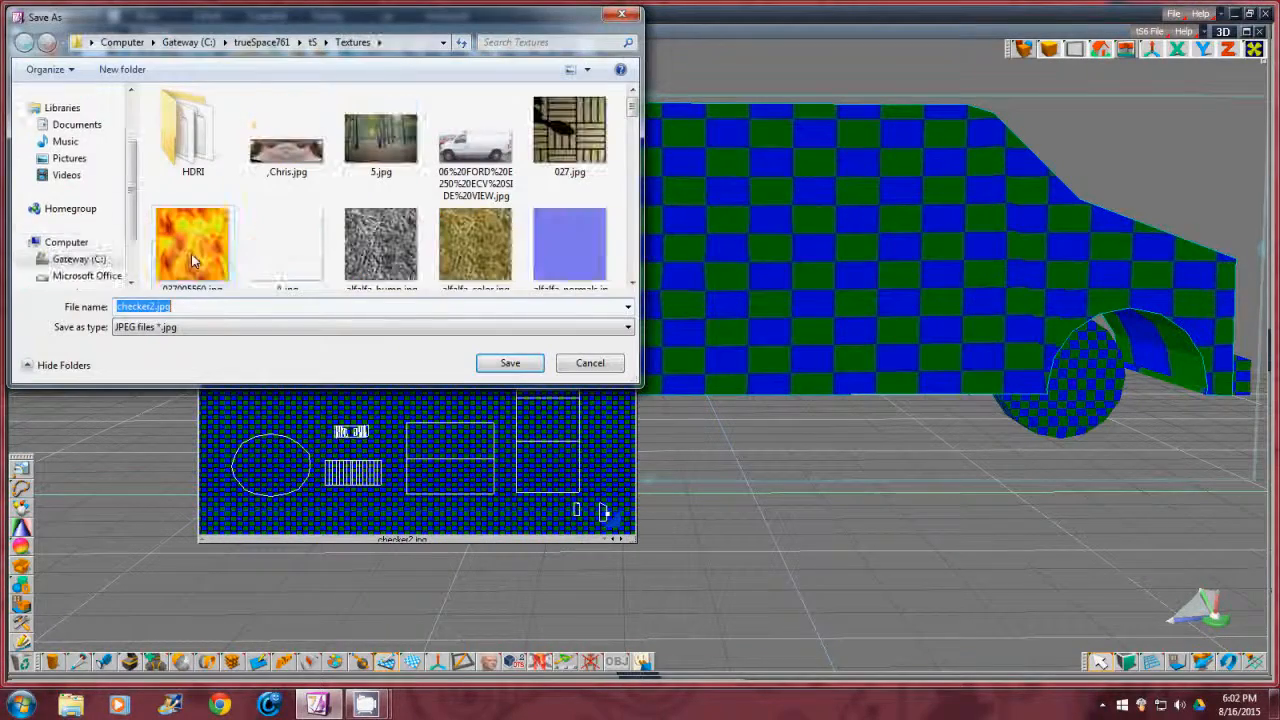
left_click(588, 364)
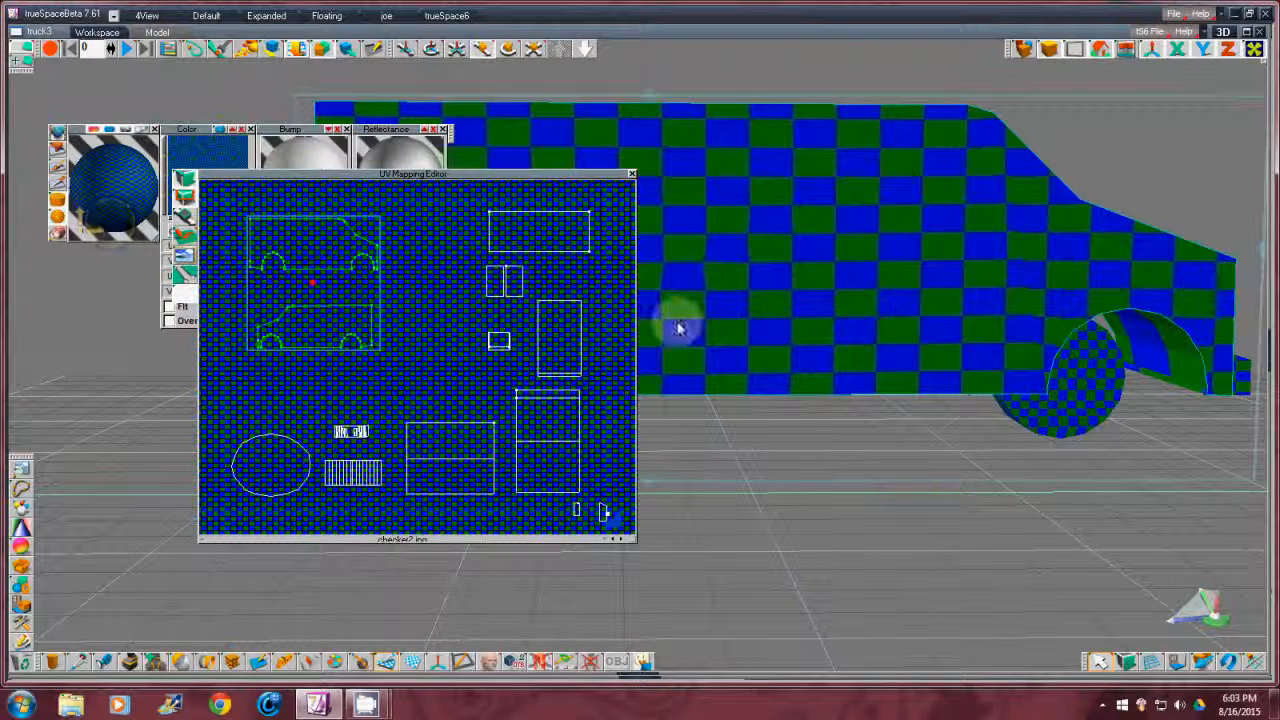
- Close the UV Mapping Editor, reset the sample material's colour to plain grey, close the material editor, and view the truck's opposite side
left_click(631, 174)
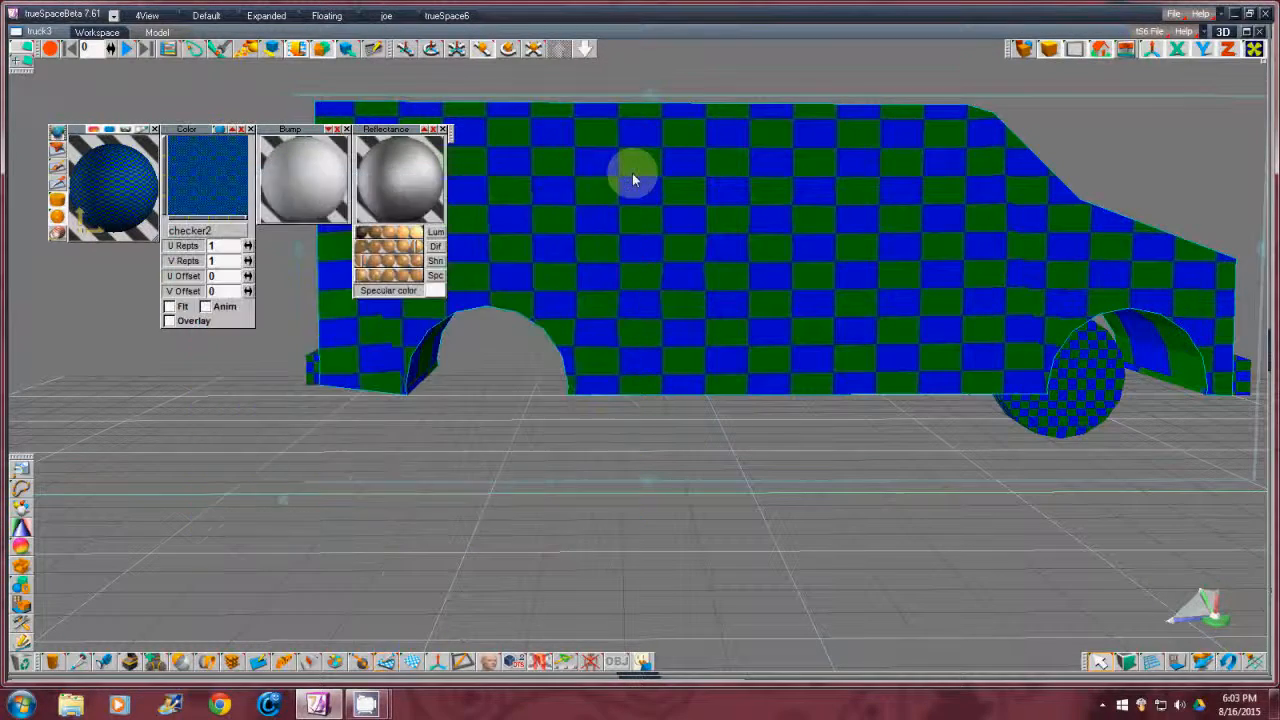
left_click(242, 130)
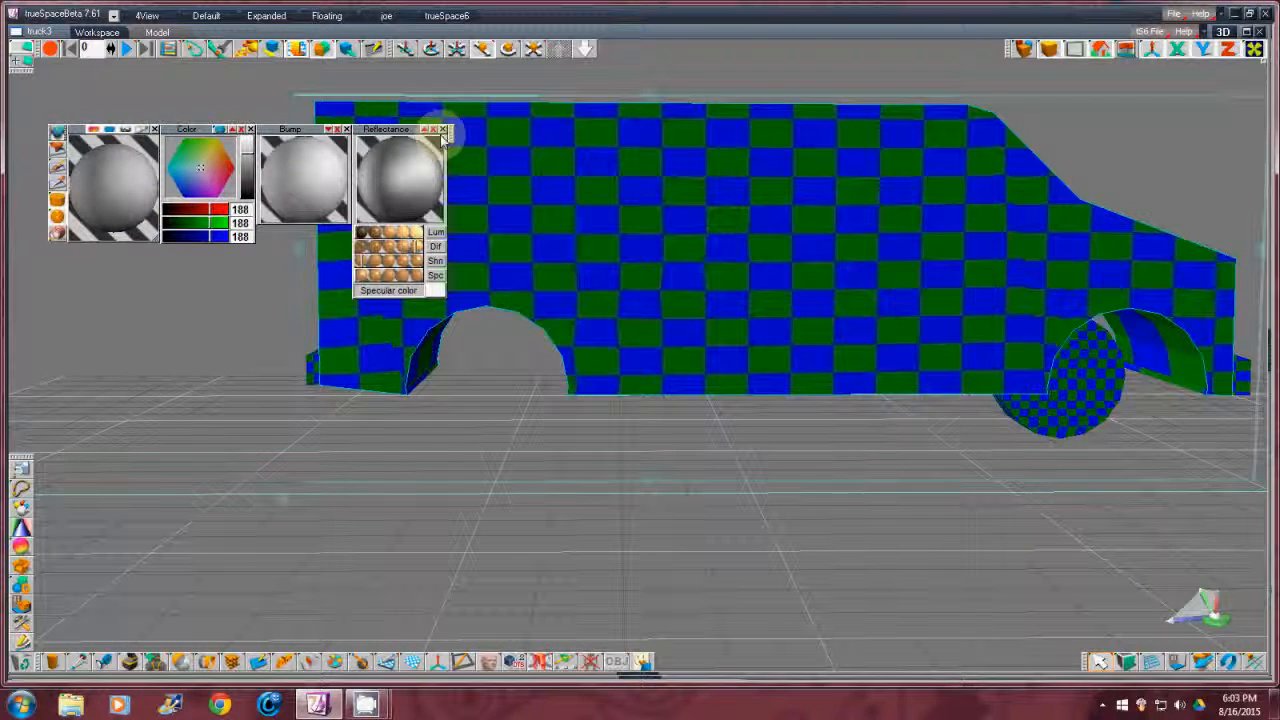
left_click(155, 130)
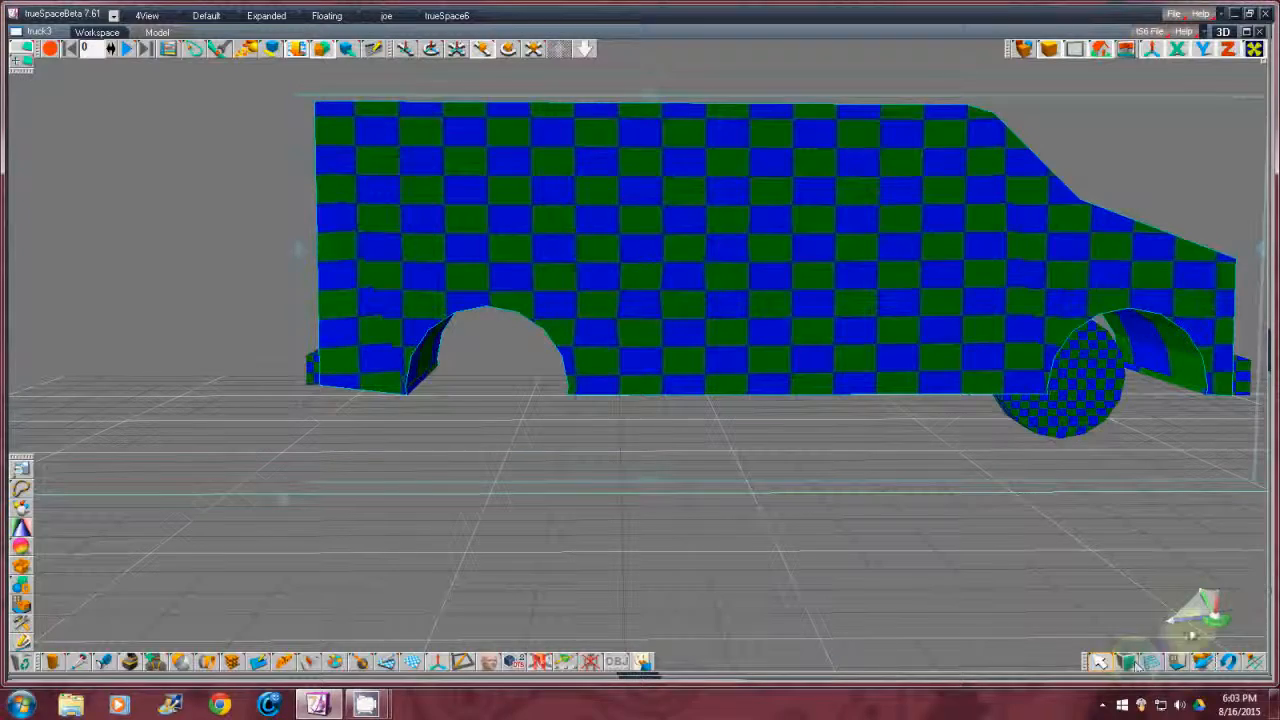
left_click_drag(1218, 628, 640, 360)
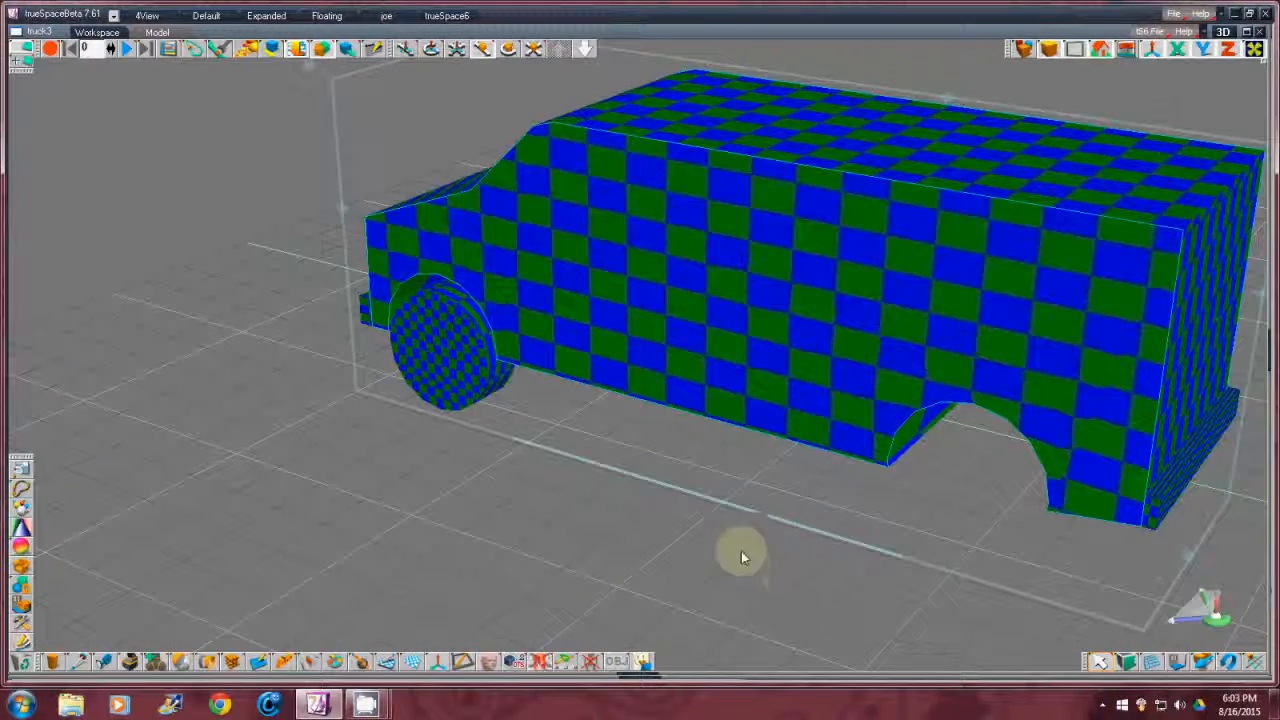
mouse_move(370, 708)
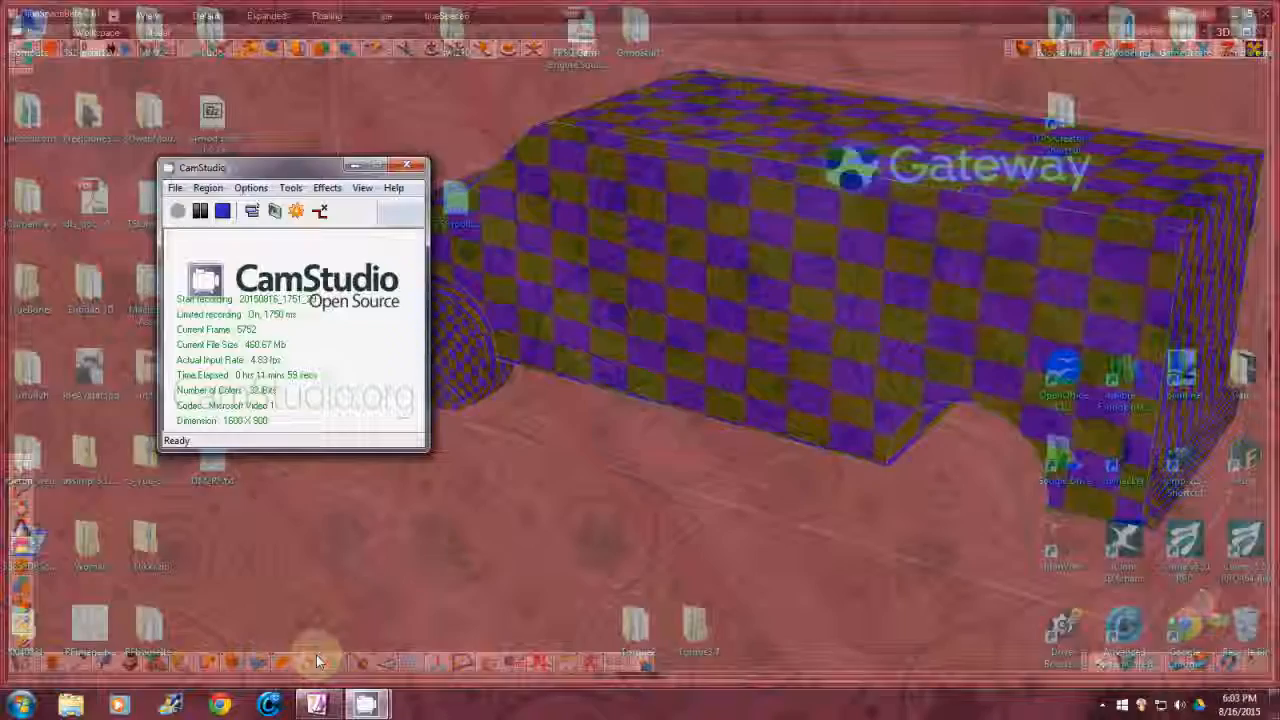
left_click(316, 655)
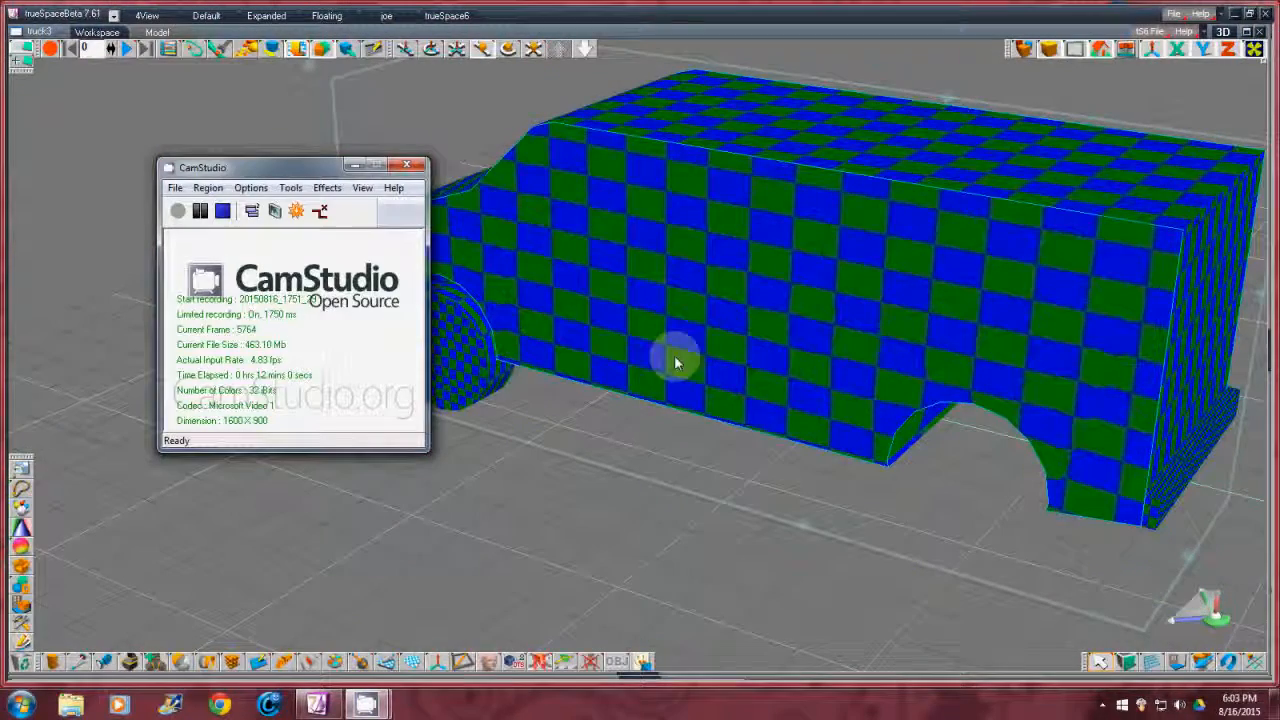